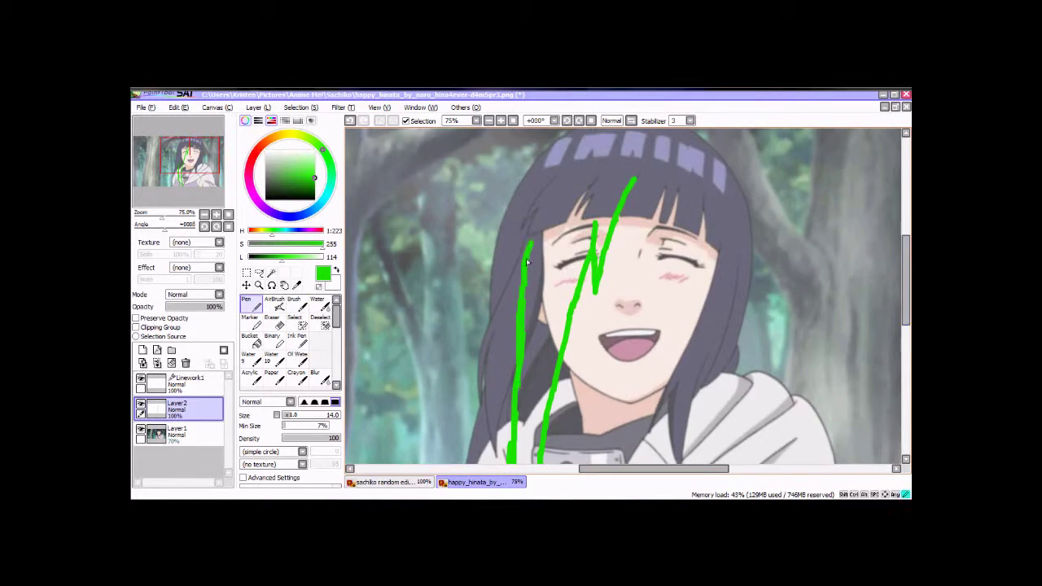
Sketch green guide strokes on Layer2 for the jagged bangs and the long front lock curling down beside the right of the face.
left_click_drag(630, 241, 656, 200)
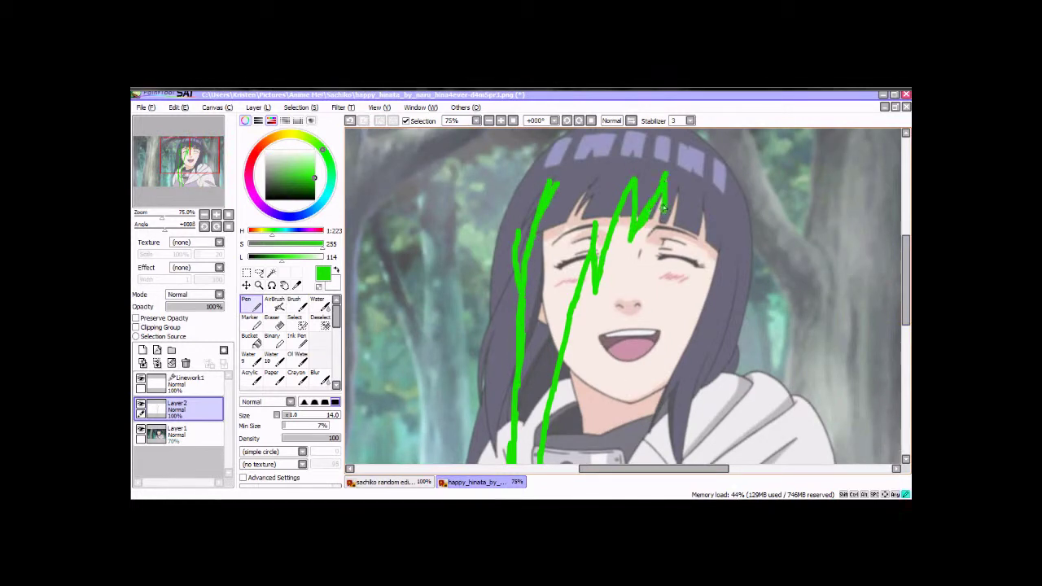
scroll(686, 295, "down", 3)
left_click_drag(692, 224, 665, 306)
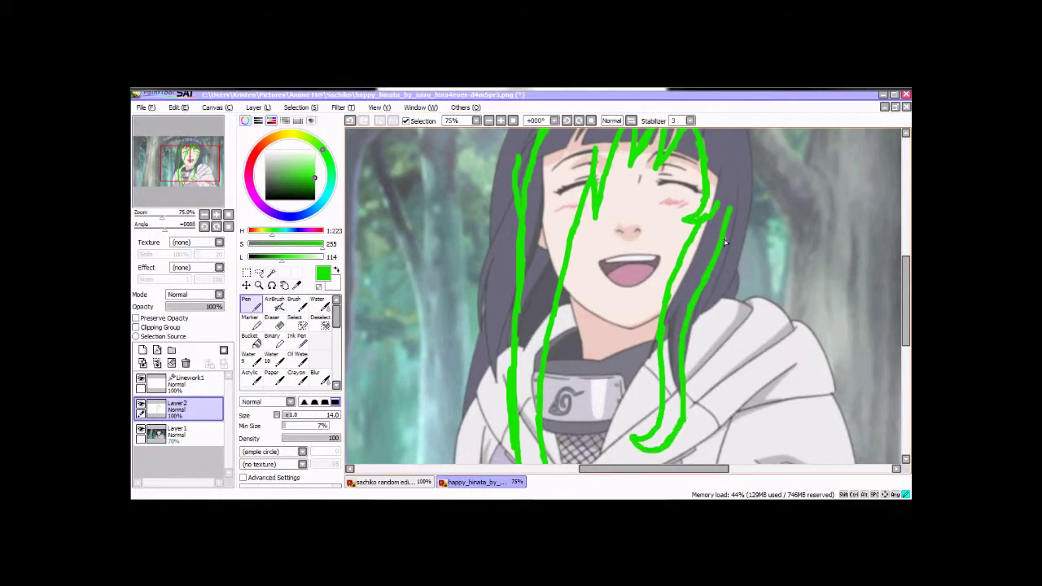
On Linework1, trace the inner edge of the long lock left of the face down to the image's lower edge using the Curve tool.
scroll(719, 253, "up", 2)
left_click(188, 383)
scroll(608, 168, "up", 2)
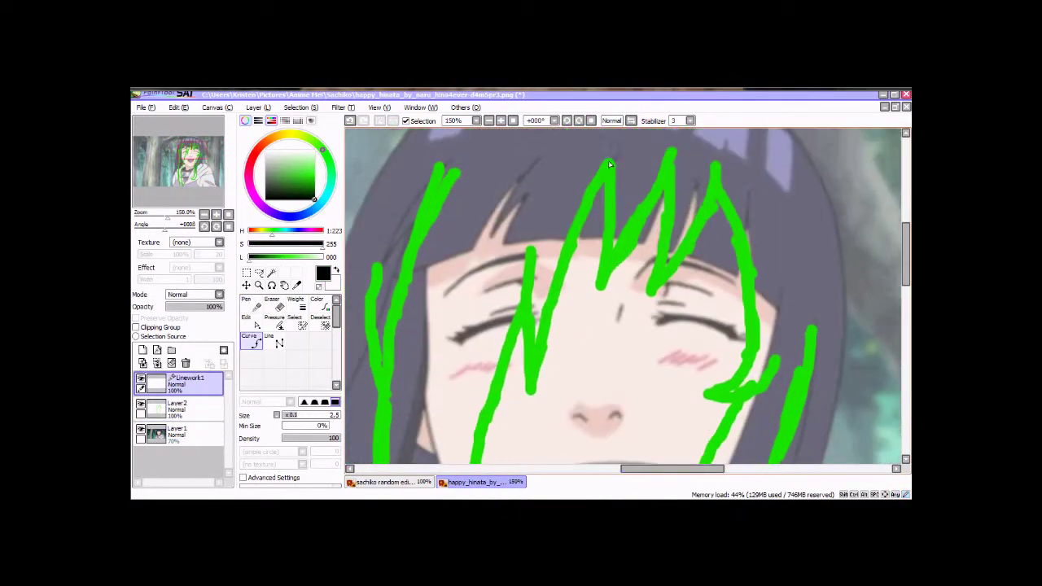
key("alt+Tab")
left_click(494, 358)
left_click(496, 359)
key("alt+Tab")
scroll(526, 210, "down", 3)
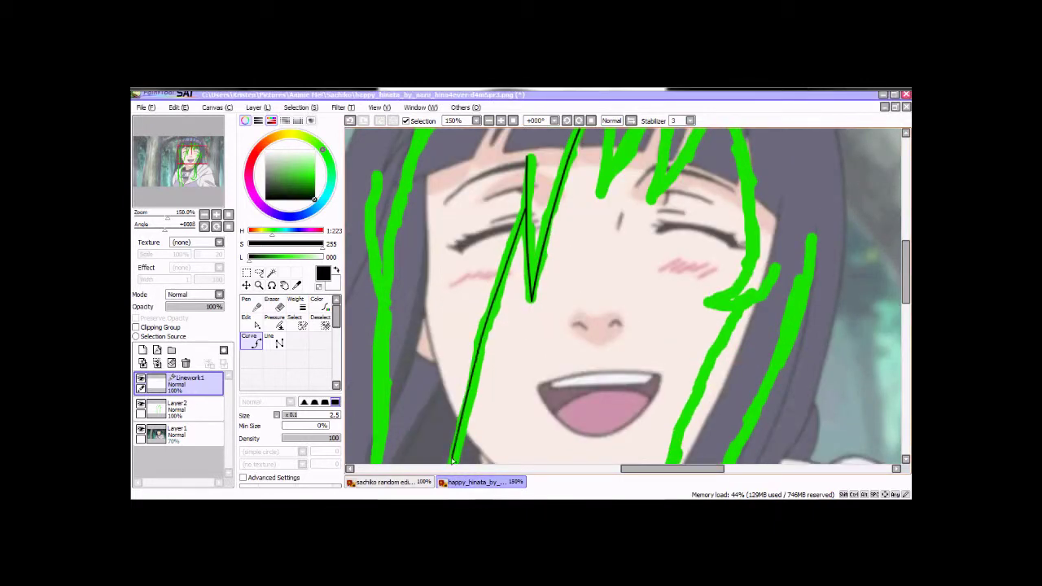
scroll(440, 300, "down", 5)
scroll(433, 344, "down", 5)
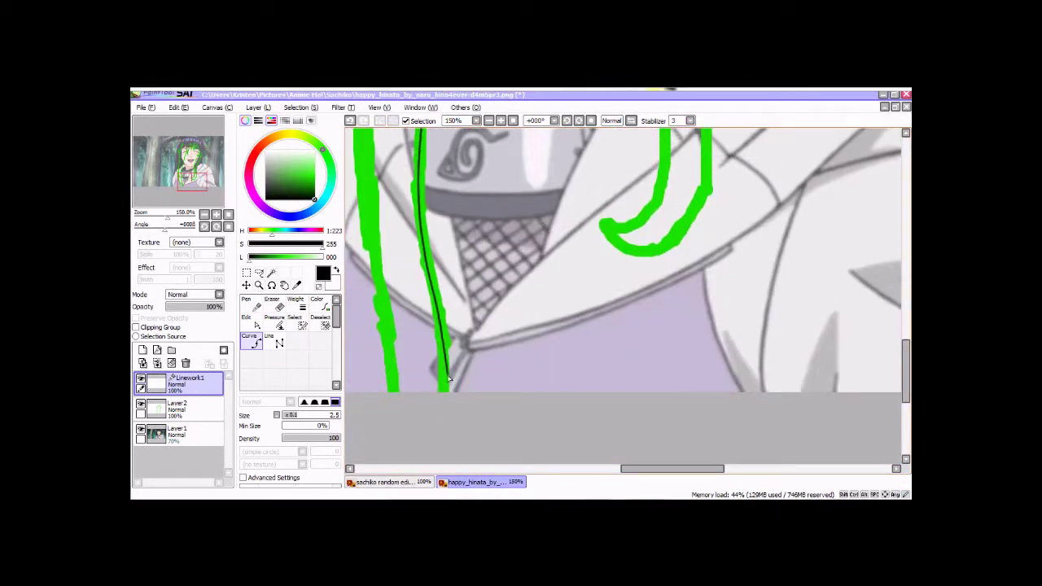
left_click_drag(442, 357, 446, 391)
Trace the outer edge of the long left lock from the image's lower edge up to the bangs, including its short side strand.
left_click_drag(638, 469, 591, 469)
left_click_drag(645, 389, 628, 298)
scroll(615, 148, "up", 4)
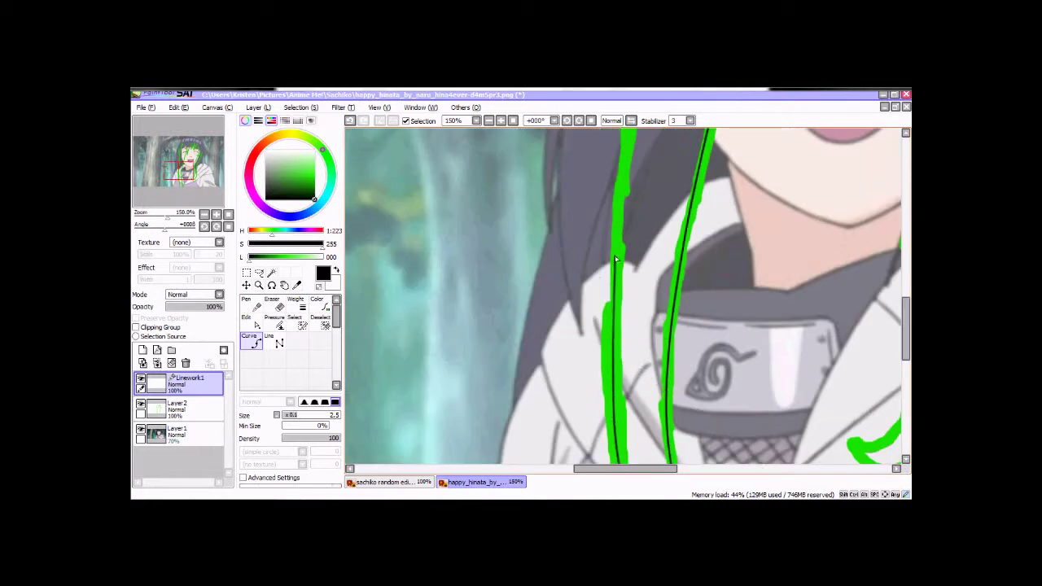
left_click_drag(627, 350, 612, 140)
scroll(612, 140, "up", 6)
left_click_drag(622, 397, 661, 129)
scroll(661, 128, "up", 1)
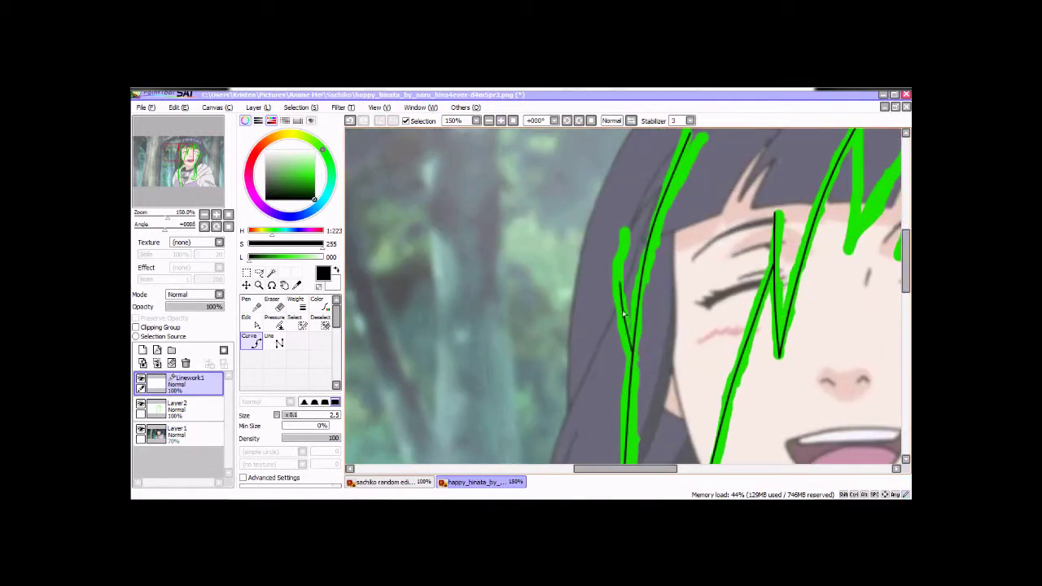
Hide Layer2 and Layer1, and smooth the left lock's curves by adjusting their control points.
left_click(141, 405)
left_click(141, 430)
key("ctrl+minus")
left_click(256, 324)
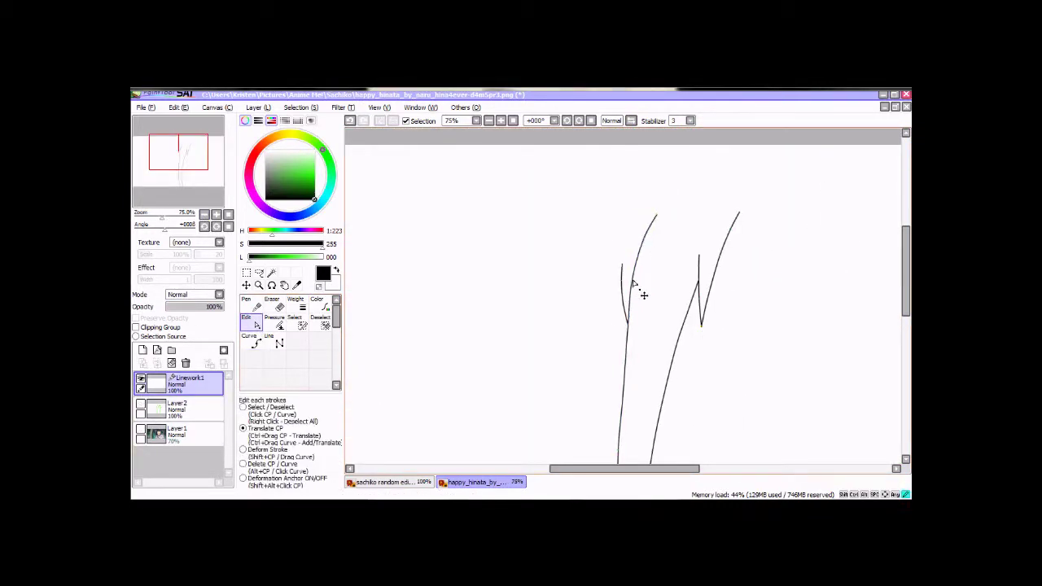
left_click(719, 278)
scroll(635, 261, "down", 3)
left_click(624, 234)
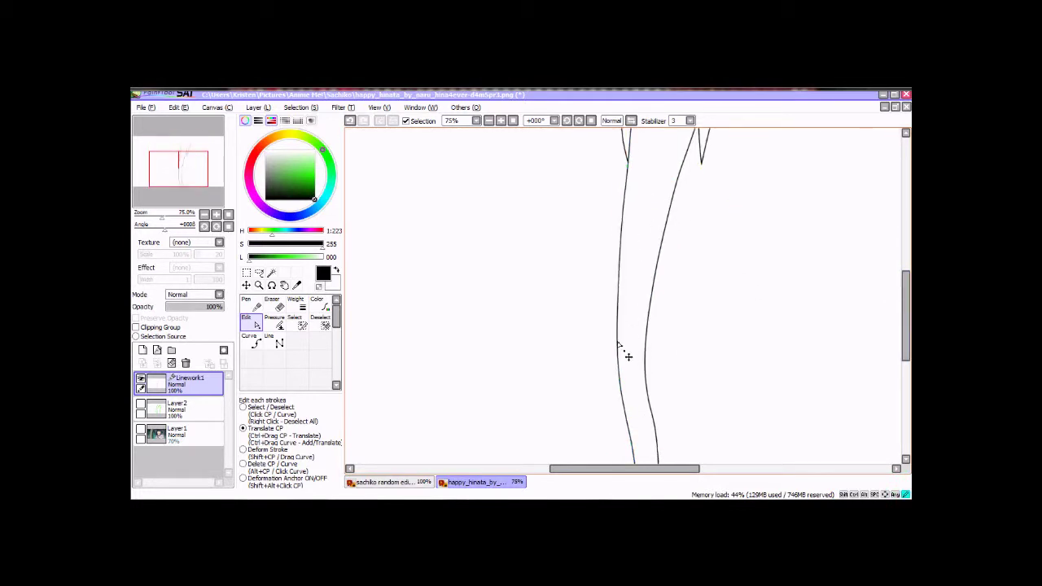
scroll(656, 423, "down", 1)
scroll(690, 227, "up", 2)
left_click(690, 227)
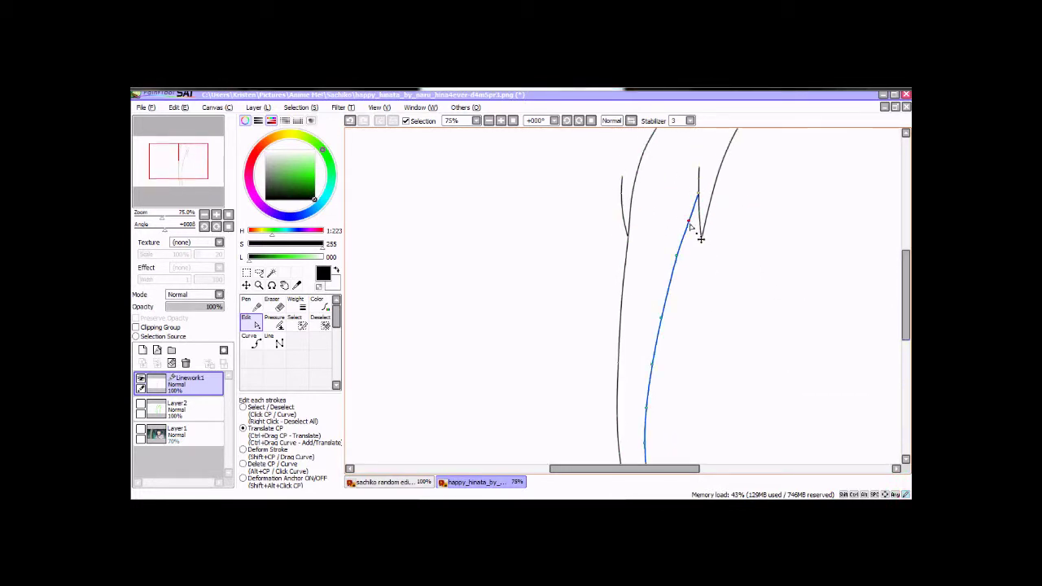
left_click_drag(906, 299, 905, 282)
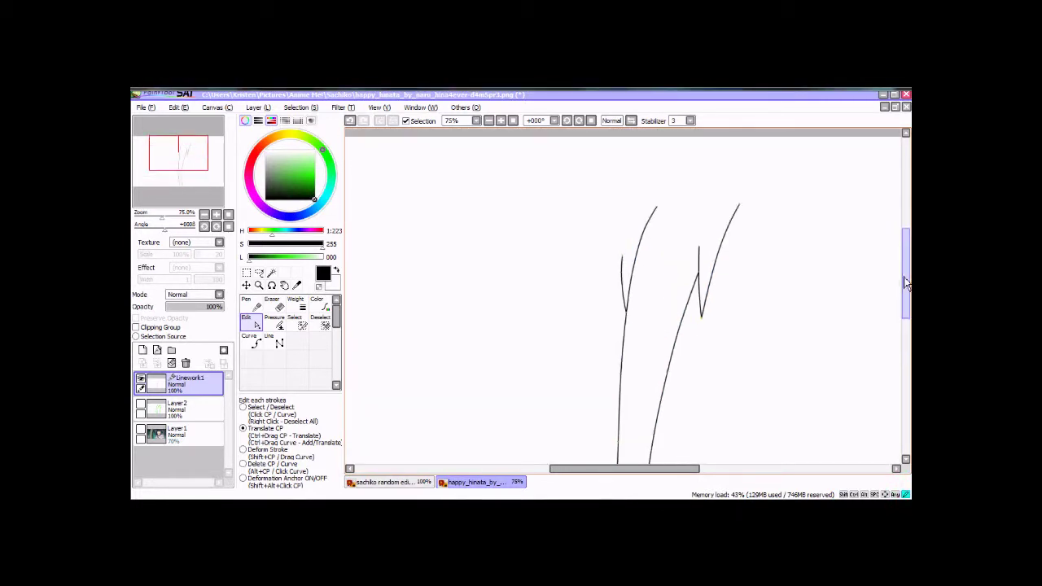
Show Layer2 and Layer1 again and trace the zigzag bangs across the forehead with the Curve tool.
left_click(254, 342)
left_click(141, 403)
left_click(140, 429)
scroll(698, 390, "up", 3)
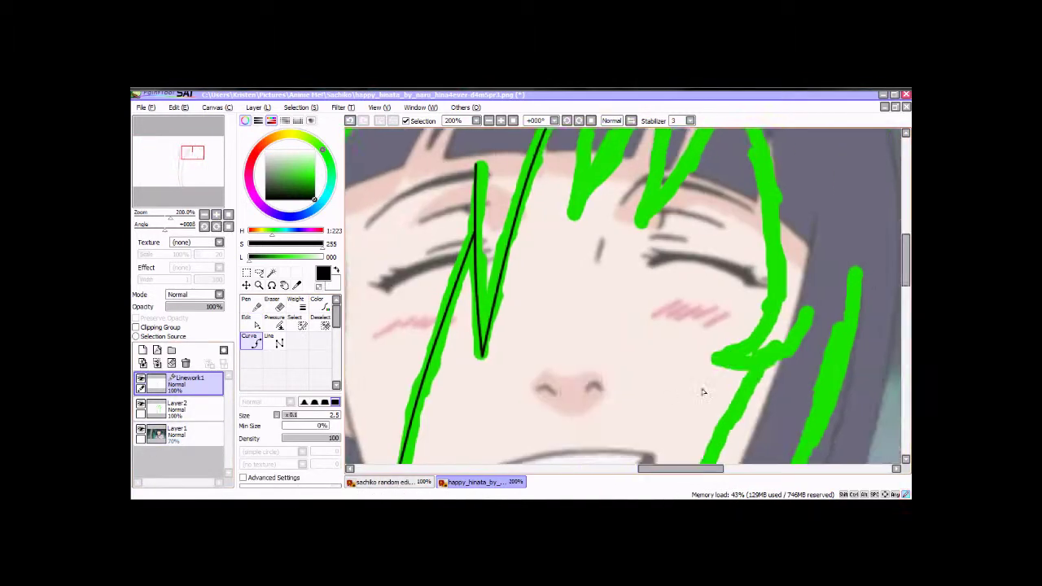
scroll(583, 186, "up", 2)
left_click(583, 185)
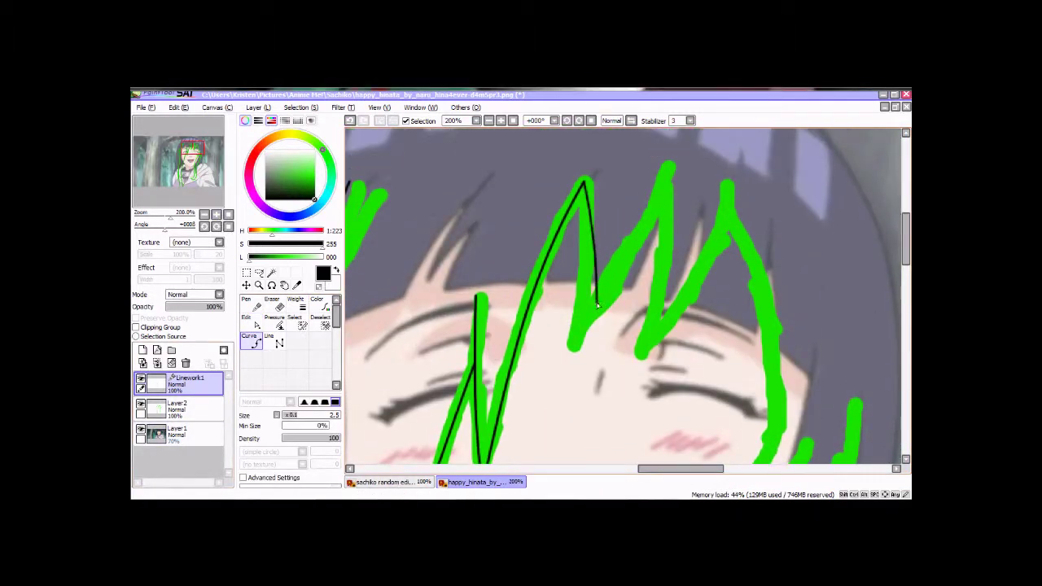
left_click(663, 178)
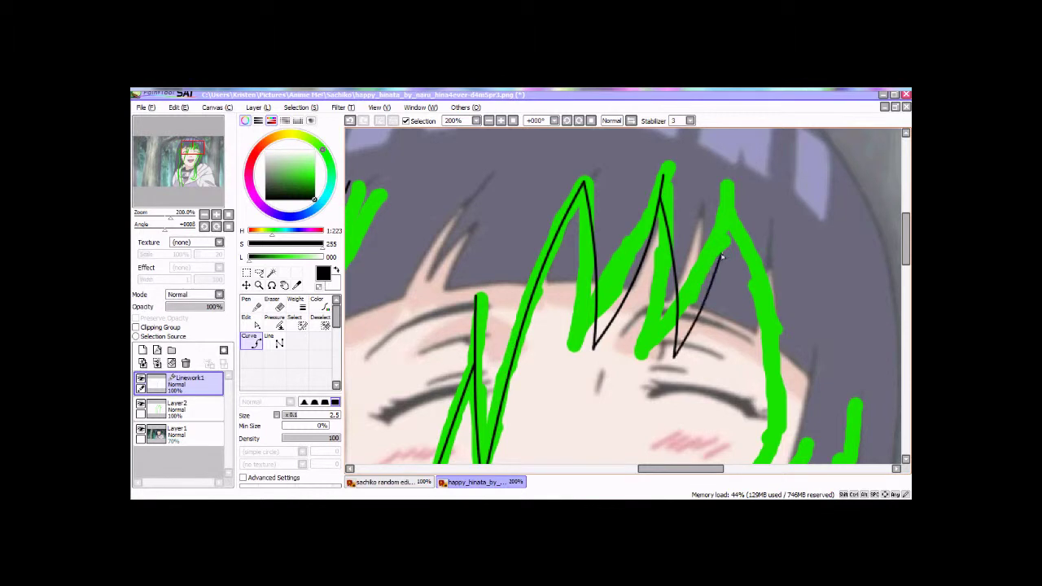
left_click(728, 193)
Trace the strand from the bangs down past the right eye, ending in the curled tip over the cheek.
scroll(728, 195, "down", 2)
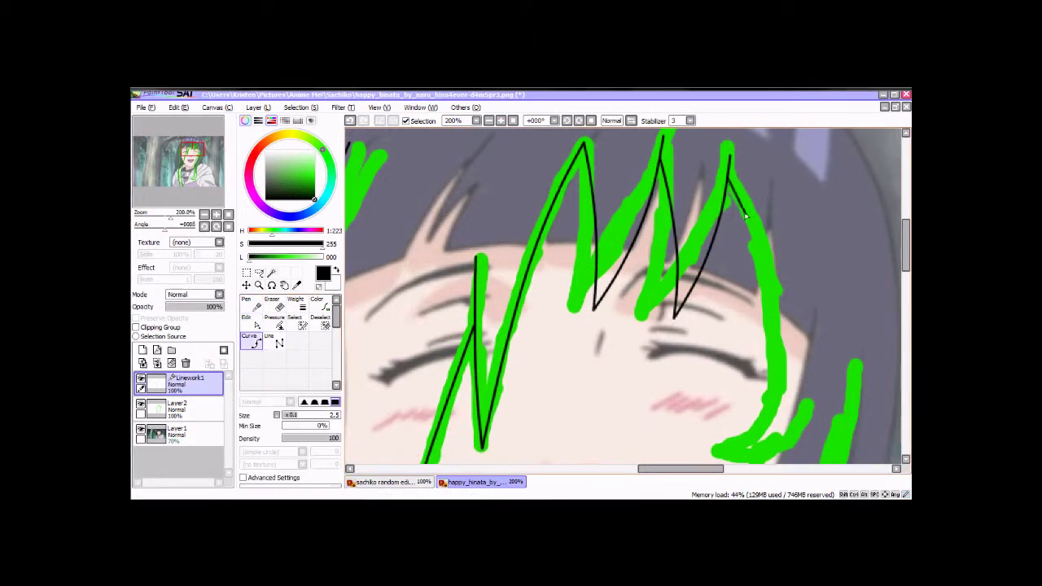
scroll(714, 391, "down", 5)
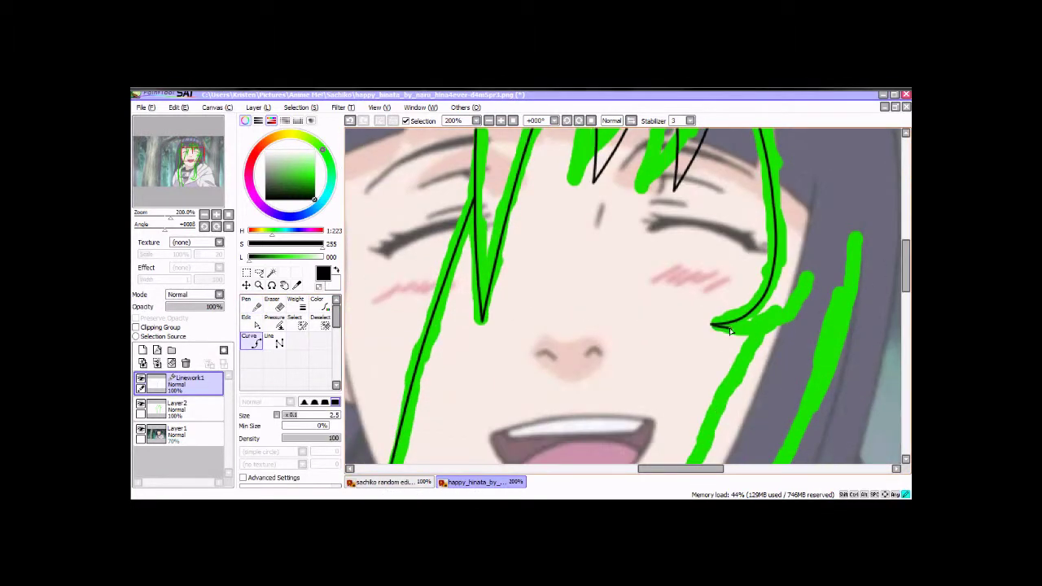
left_click(804, 279)
Trace the inner and outer edges of the long right lock, joining them at its curled tip over the jacket.
scroll(804, 279, "down", 3)
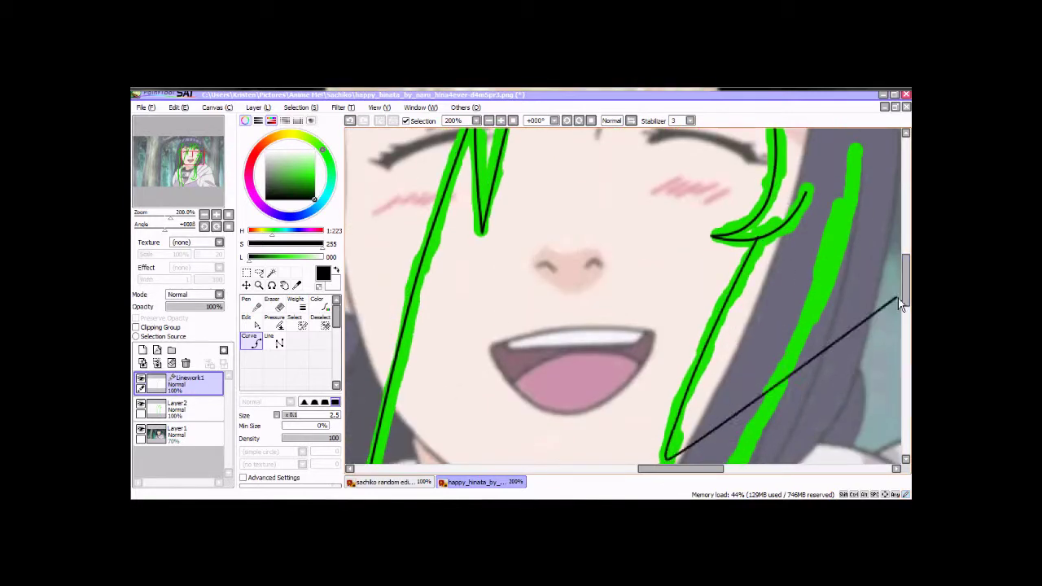
scroll(666, 460, "down", 10)
scroll(872, 349, "down", 3)
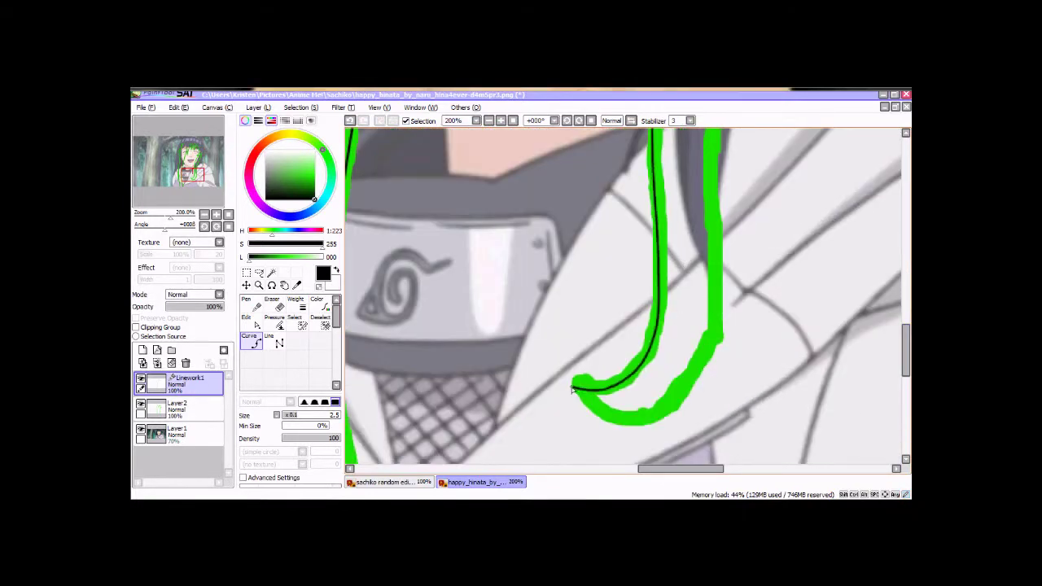
left_click(715, 142)
scroll(715, 142, "up", 5)
left_click(781, 142)
scroll(680, 261, "up", 5)
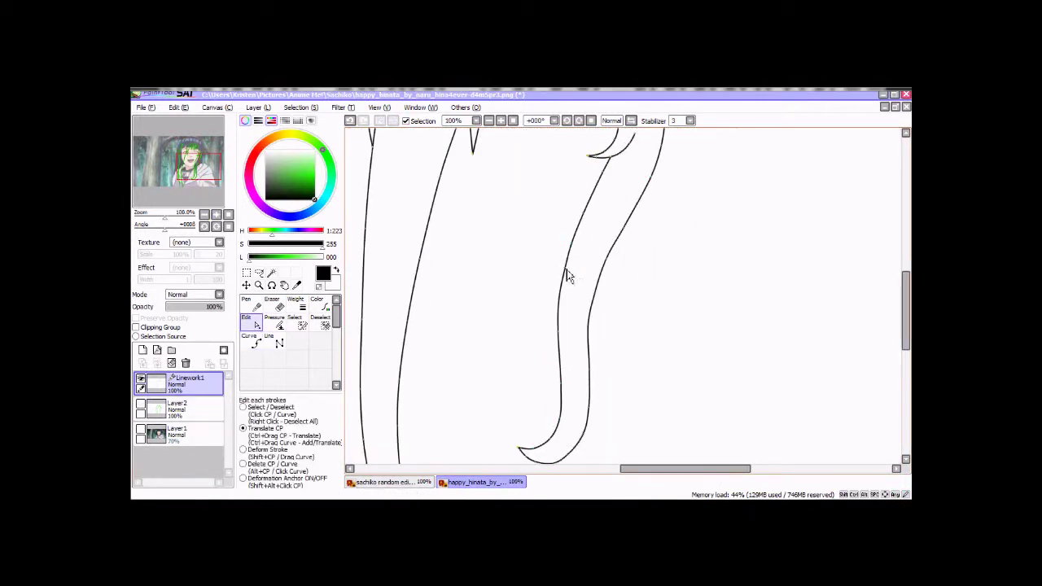
Refine the long right lock's curves by adjusting their control points with the Edit tool.
left_click(577, 403)
scroll(704, 298, "down", 1)
left_click(589, 337)
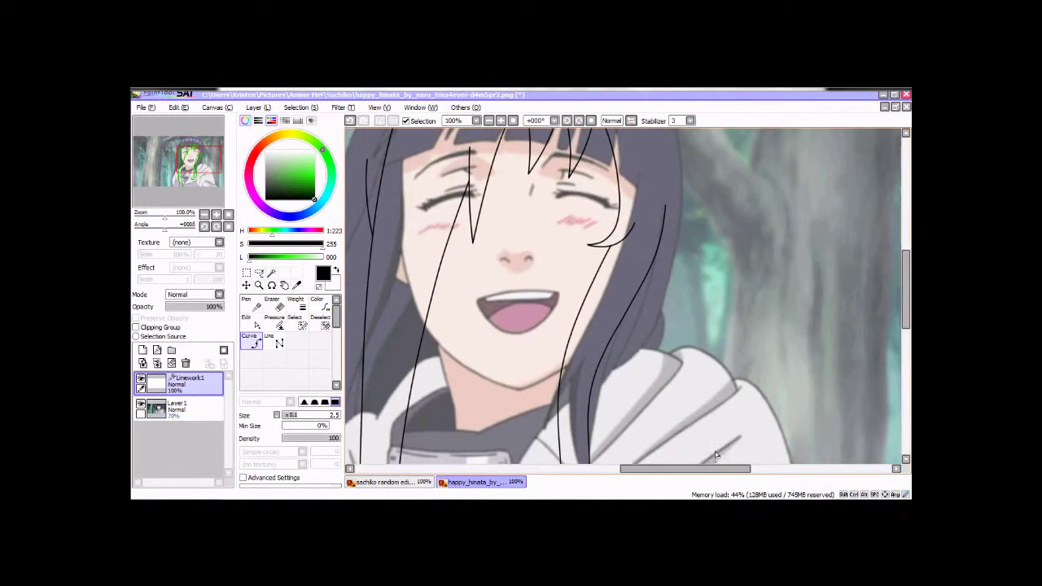
Trace the jawline and chin from the left lock to the right lock with the Curve tool.
left_click(436, 170)
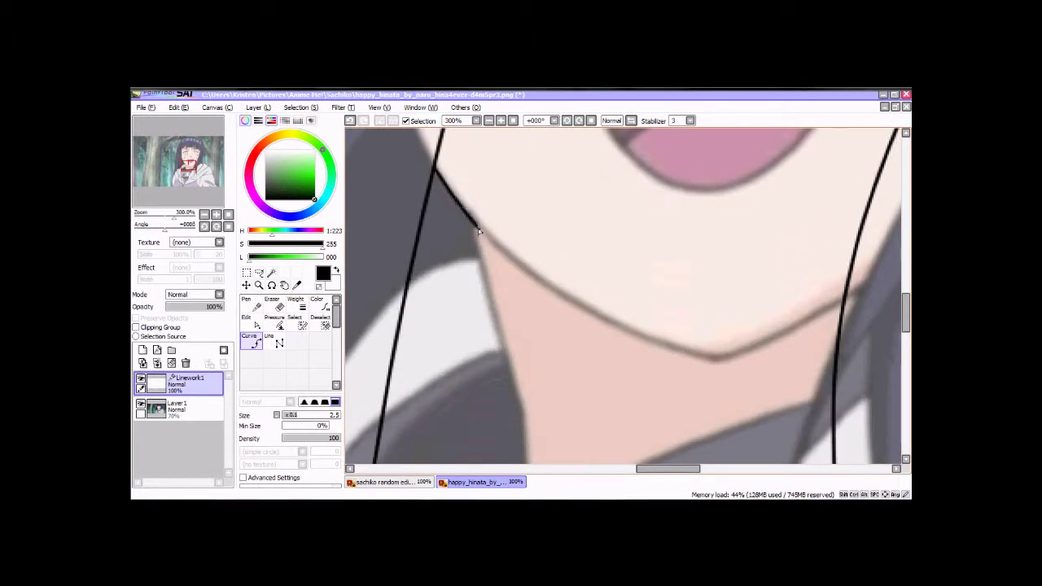
left_click(643, 338)
double_click(843, 304)
Trace the two small nostril curves of the nose.
scroll(732, 244, "up", 5)
left_click(659, 159)
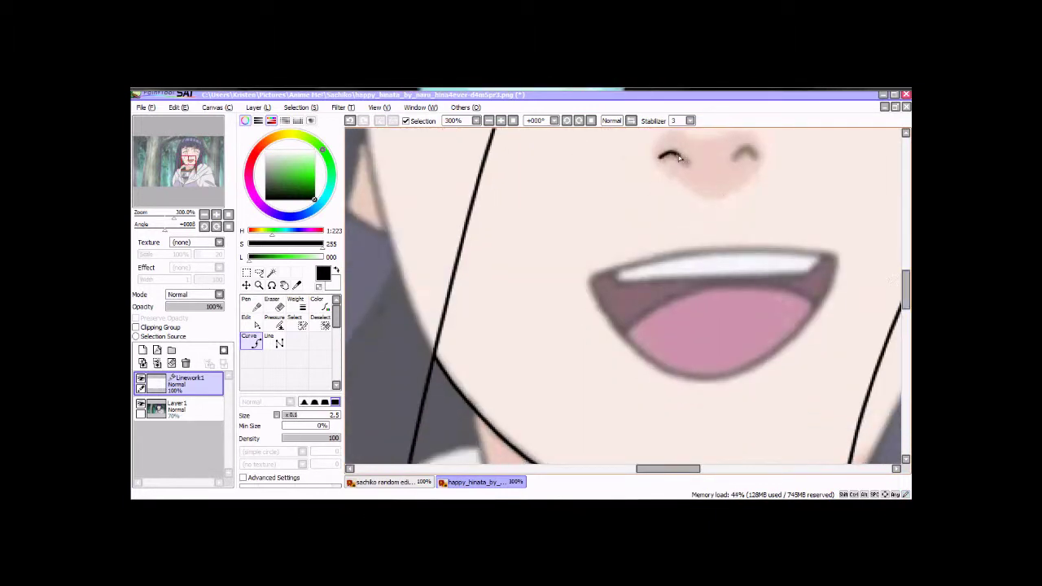
double_click(758, 162)
Trace the open mouth's outline and add the edges of the upper teeth and the tongue inside it.
left_click(591, 278)
left_click(768, 361)
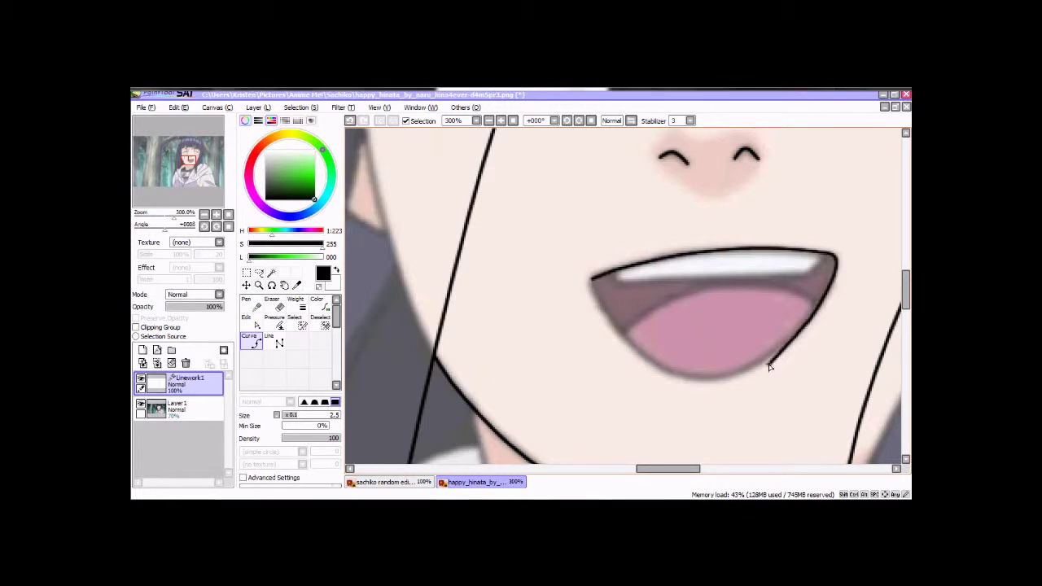
double_click(594, 295)
left_click(616, 276)
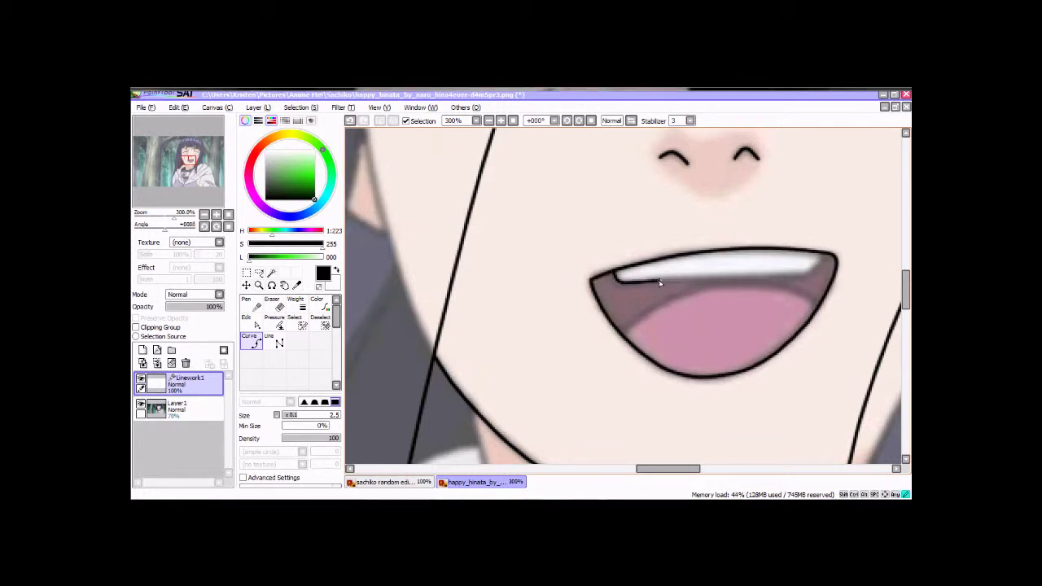
left_click(817, 261)
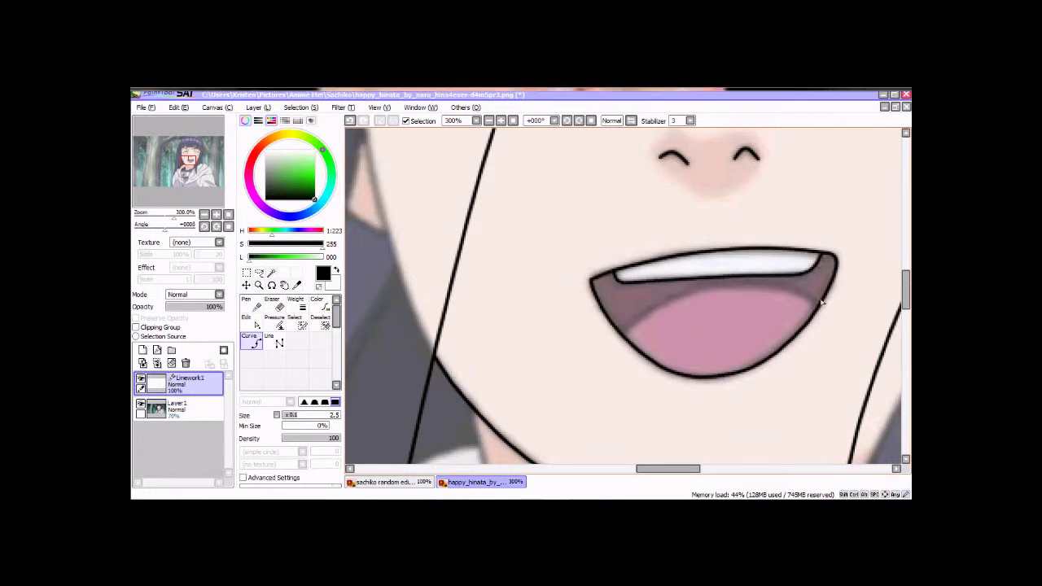
left_click(765, 290)
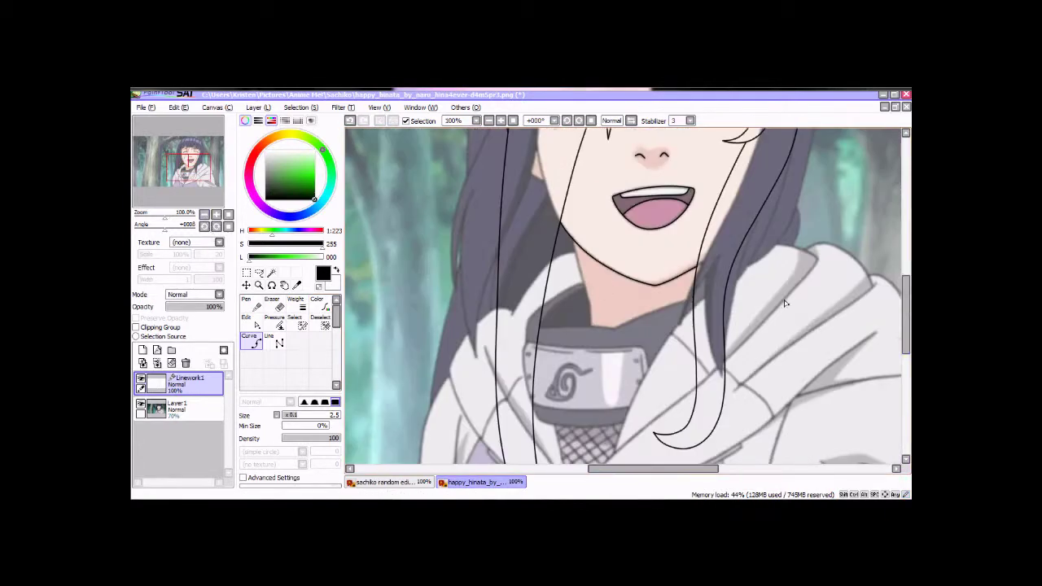
Trace the jacket's inner edge beside the mesh shirt and the left side of the neck below the jaw.
scroll(536, 415, "up", 2)
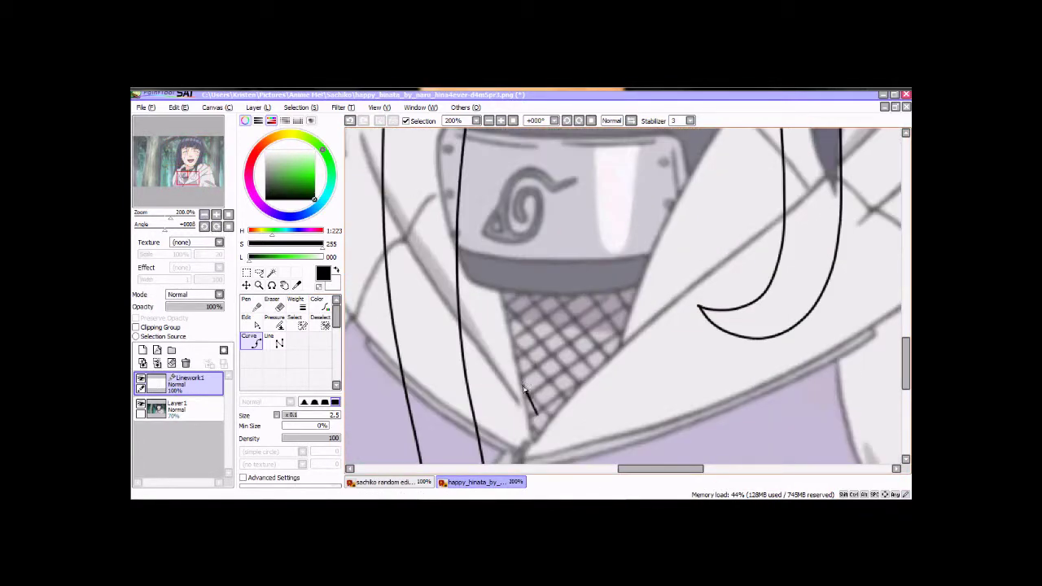
scroll(464, 151, "up", 5)
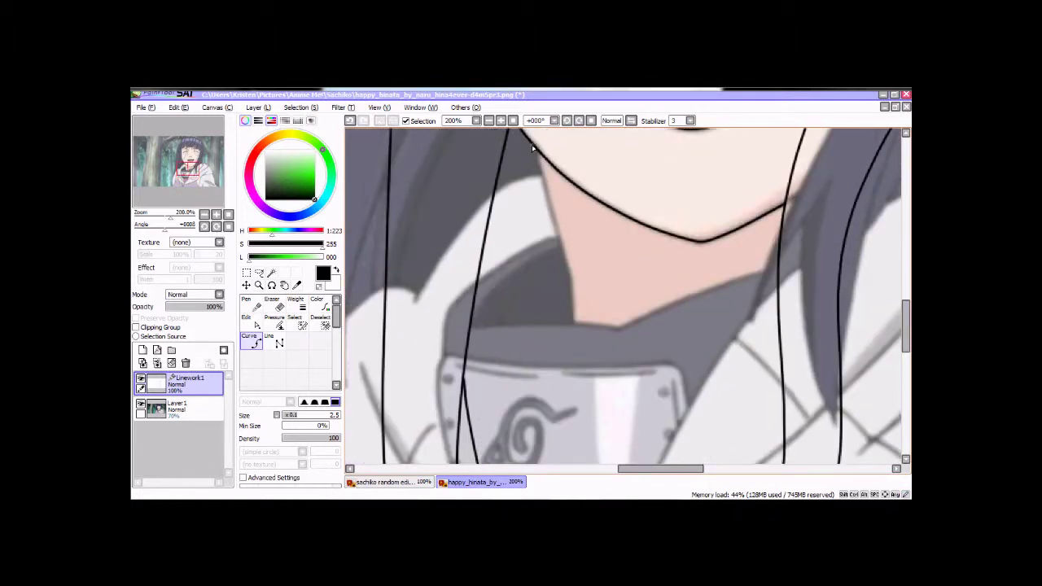
left_click_drag(567, 271, 567, 399)
Trace the collar curve above the headband from the neck line to the long left lock.
left_click_drag(907, 339, 907, 348)
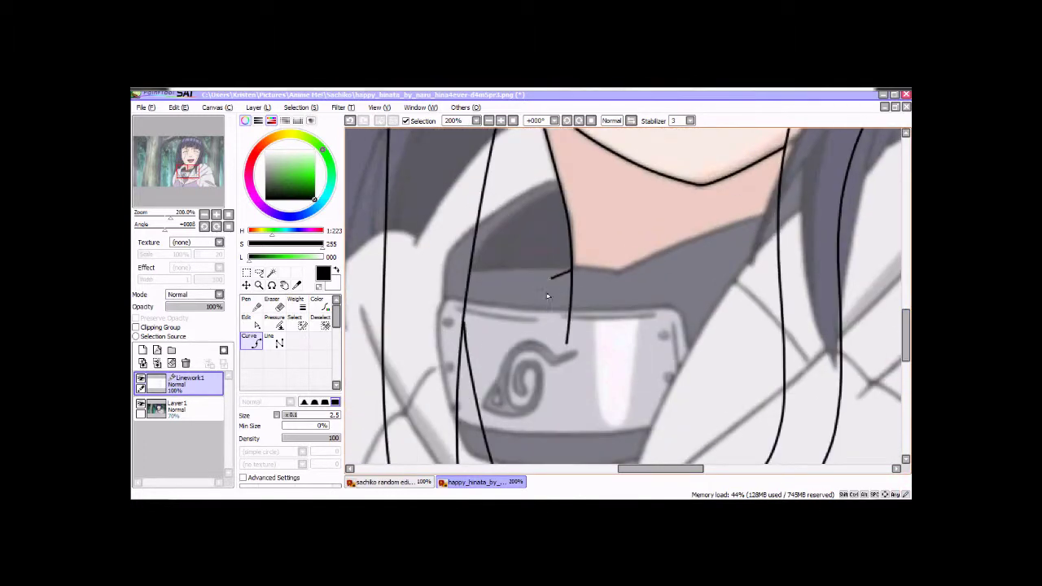
left_click(462, 332)
left_click_drag(906, 348, 907, 373)
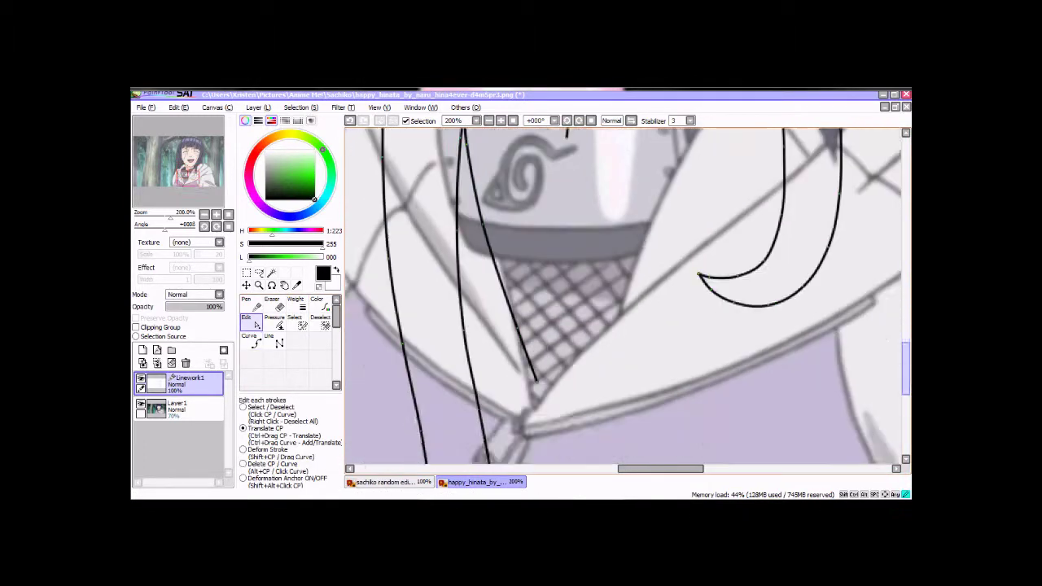
Trace the left hood's outer edge from the jacket's zipper up to the long lock, and add the short fold line inside it.
left_click(255, 341)
scroll(712, 385, "down", 3)
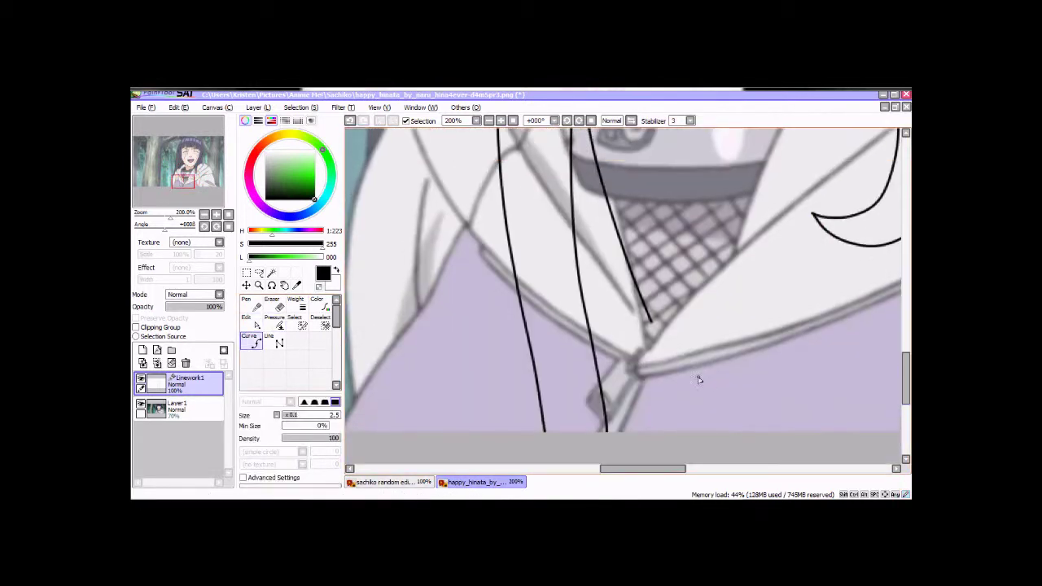
left_click(641, 375)
scroll(444, 198, "up", 3)
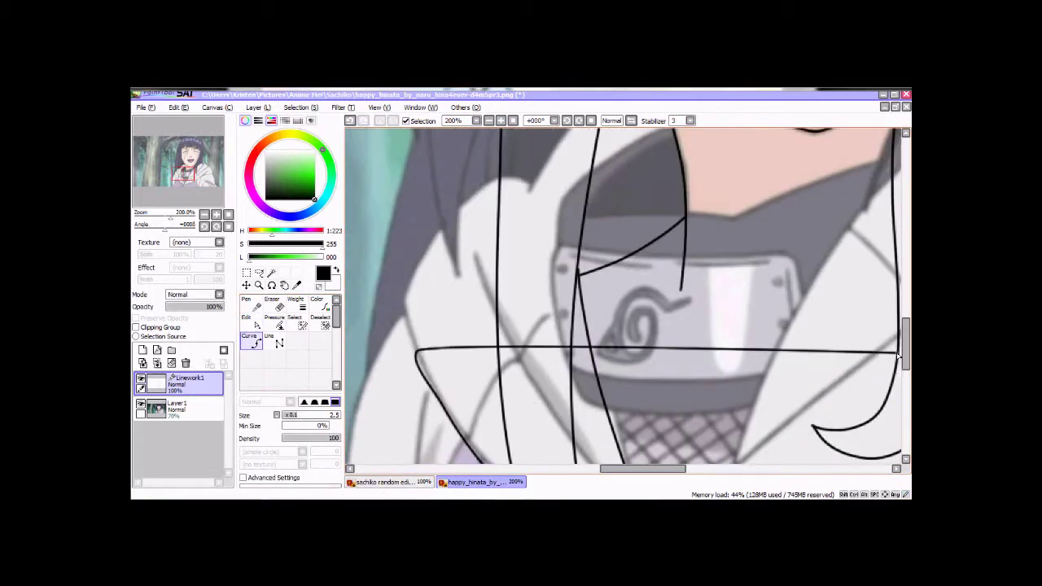
left_click(498, 177)
left_click(474, 252)
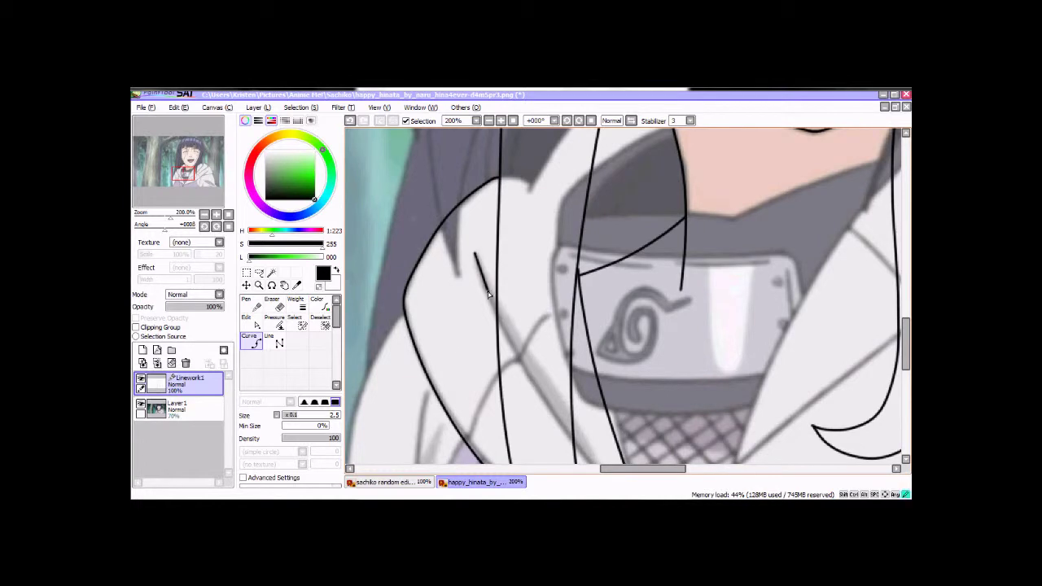
scroll(611, 271, "up", 3)
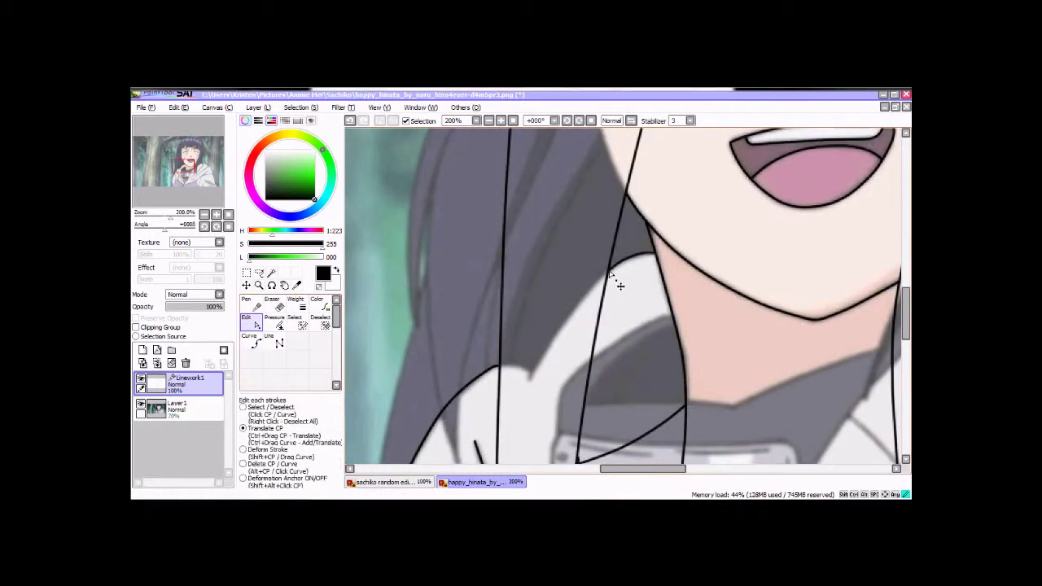
Reshape the collar curve above the headband with the Edit tool so it follows the dark collar between the neck and left lock.
scroll(619, 281, "down", 3)
left_click(248, 321)
left_click_drag(602, 359, 630, 337)
left_click_drag(683, 303, 685, 299)
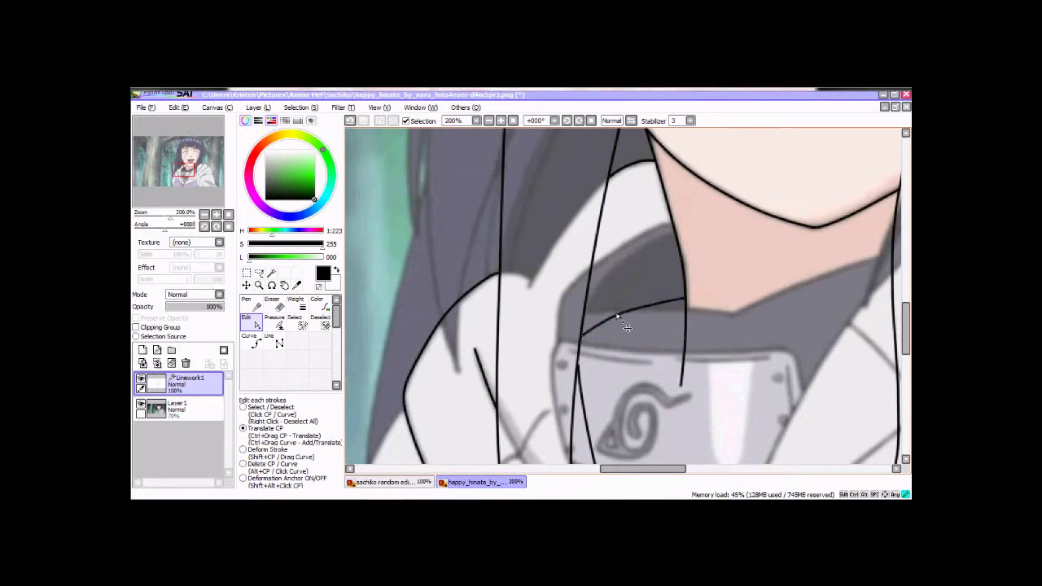
Trace the jacket's right inner edge from the point of the mesh shirt's V up to the long right lock.
left_click(255, 342)
scroll(639, 468, "down", 5)
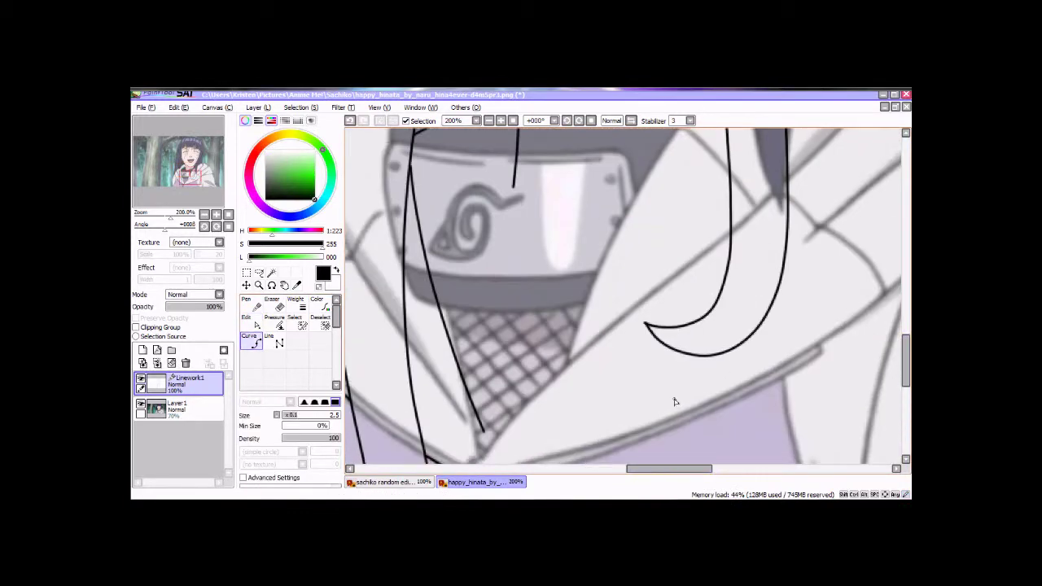
left_click(484, 429)
scroll(661, 167, "up", 6)
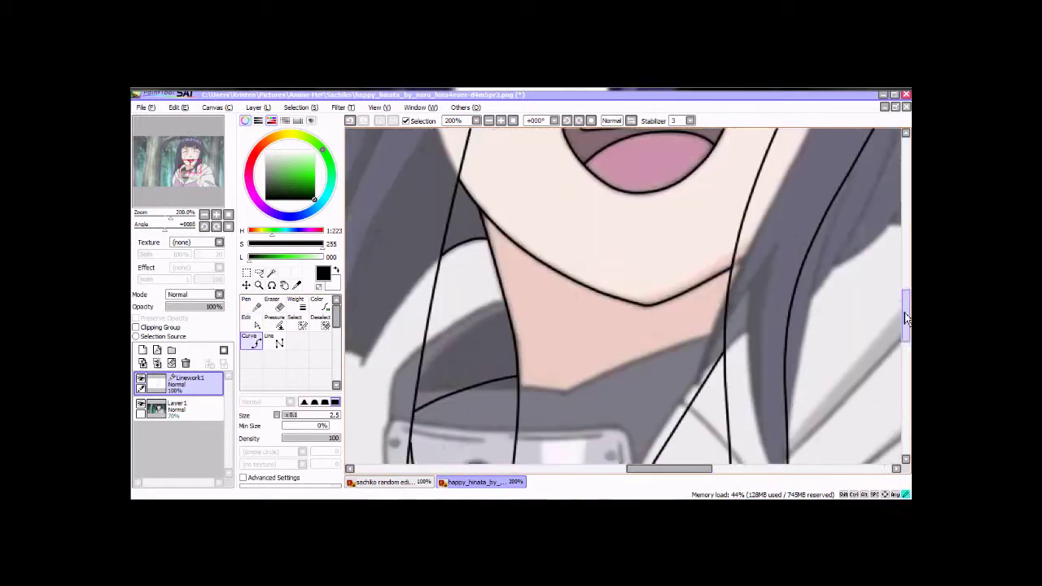
Trace the right hood's first fold with its inner crease, and the rounded outer edge of the second fold behind it.
scroll(635, 244, "right", 2)
left_click(778, 259)
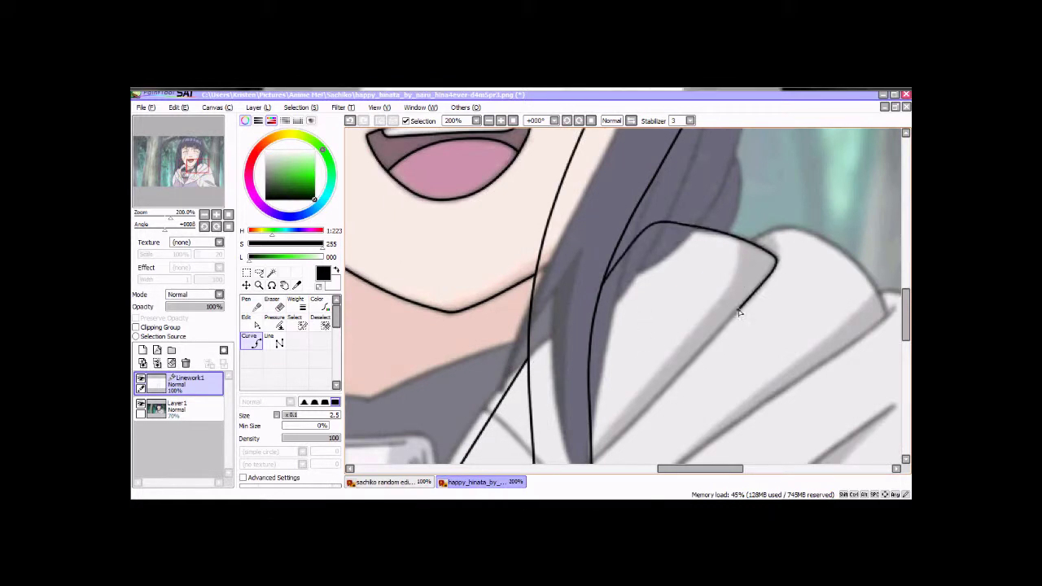
double_click(635, 420)
left_click(843, 250)
double_click(887, 309)
Trace the second hood fold's long inner crease and the outline of the outermost fold down to the shoulder.
scroll(887, 309, "down", 3)
scroll(887, 310, "right", 3)
left_click(476, 391)
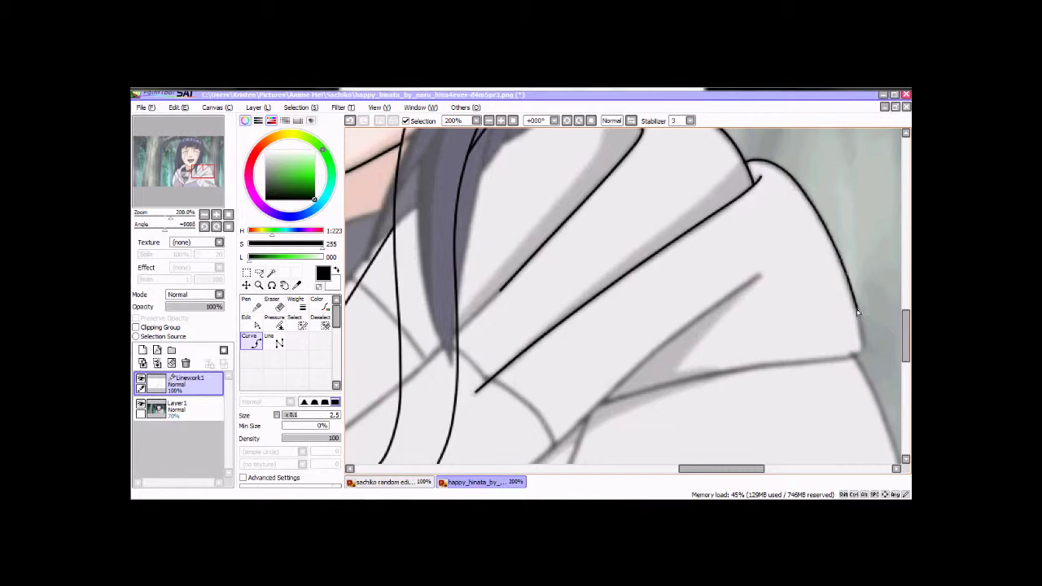
left_click(609, 399)
Trace the crease inside the outermost hood fold and the hood's lower edge from the shoulder down to the zipper.
scroll(609, 399, "left", 3)
scroll(608, 399, "down", 3)
left_click(846, 171)
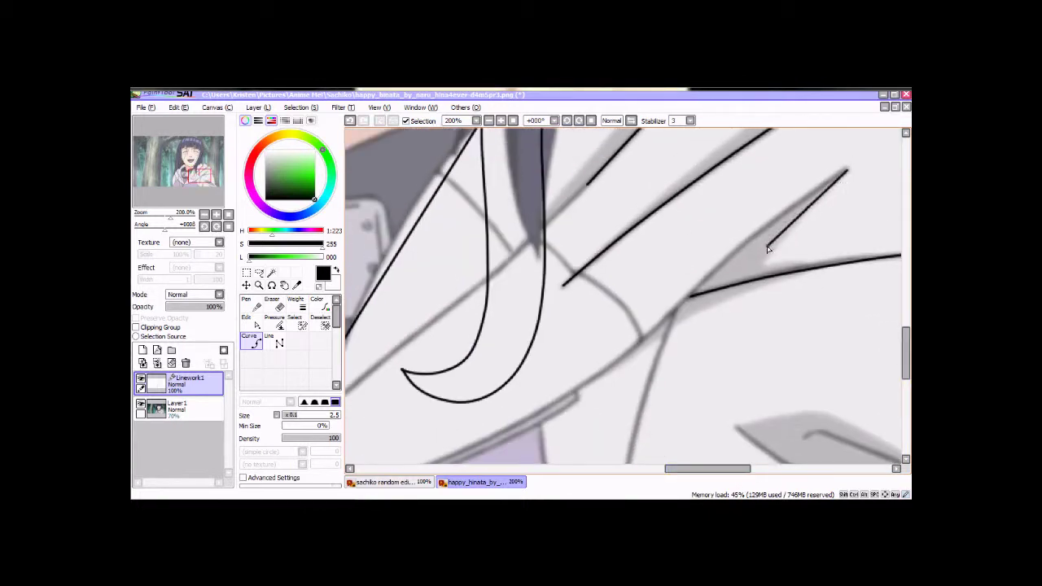
scroll(483, 333, "down", 3)
scroll(484, 333, "left", 3)
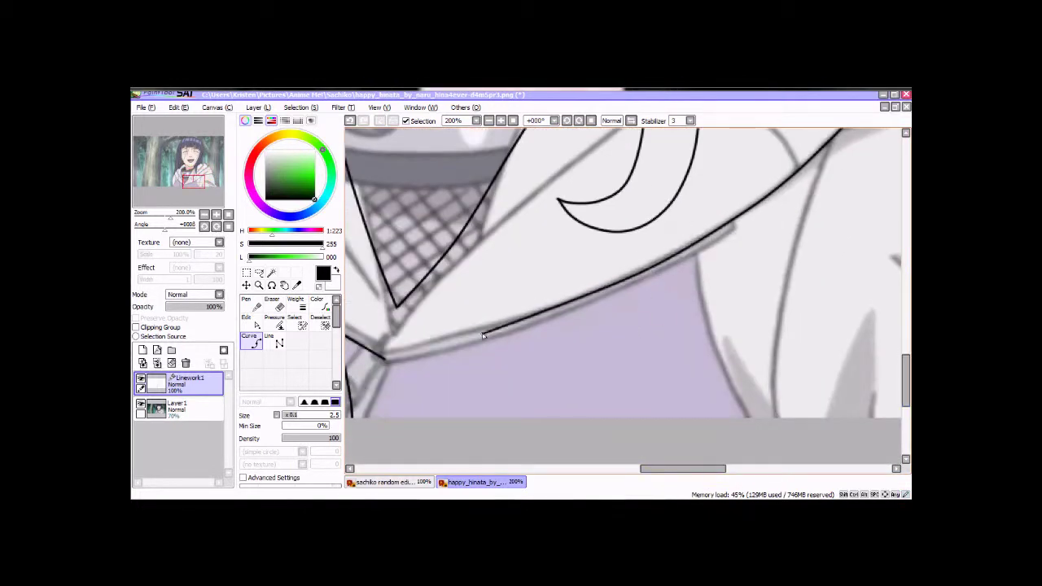
double_click(385, 363)
scroll(385, 362, "left", 2)
Adjust the hood's lower edge beside the zipper with the Edit tool so the left and right sides meet in a smooth curve.
left_click(256, 326)
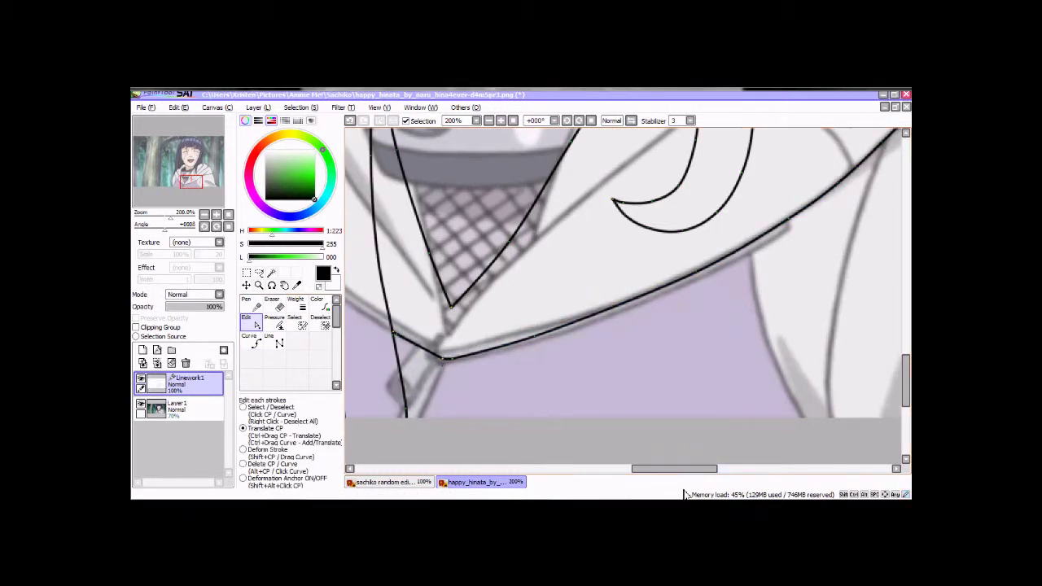
left_click(417, 347)
scroll(805, 356, "up", 5)
scroll(749, 353, "right", 3)
scroll(623, 296, "left", 3)
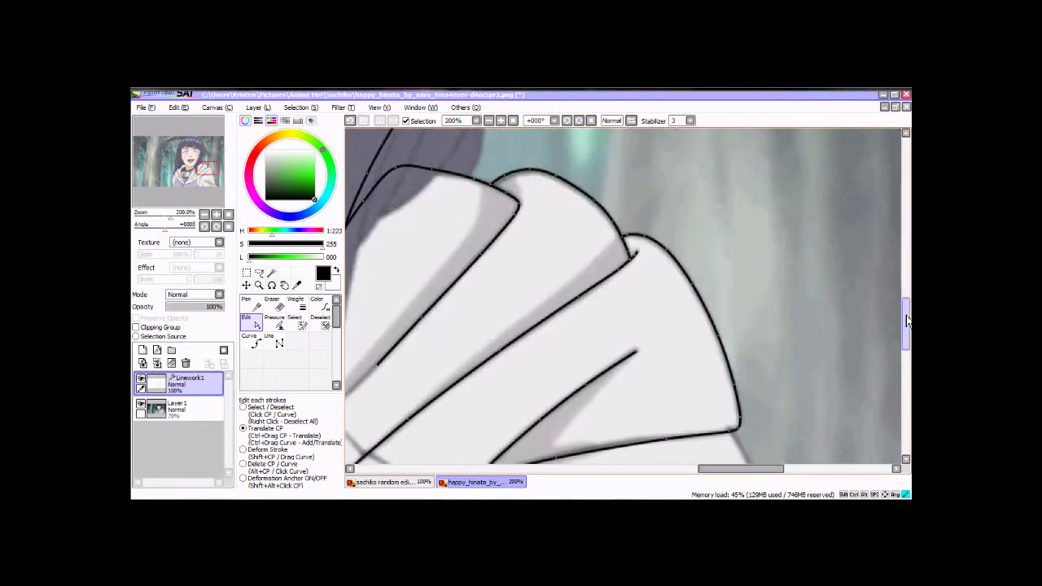
scroll(582, 275, "up", 3)
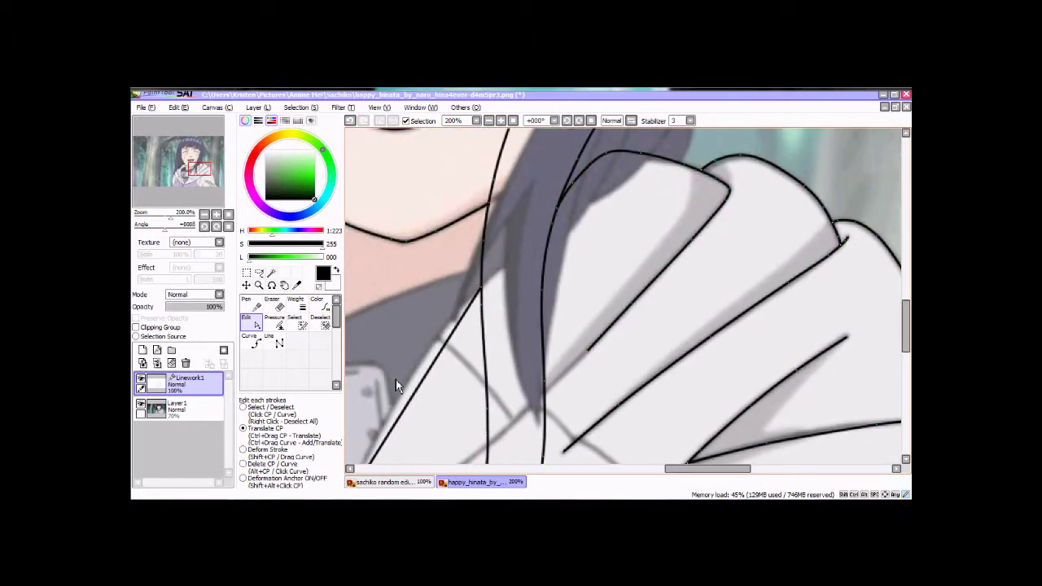
Trace the fold line on the right lapel beside the mesh shirt and the short fold line on the left lapel.
key("c")
left_click_drag(714, 470, 660, 472)
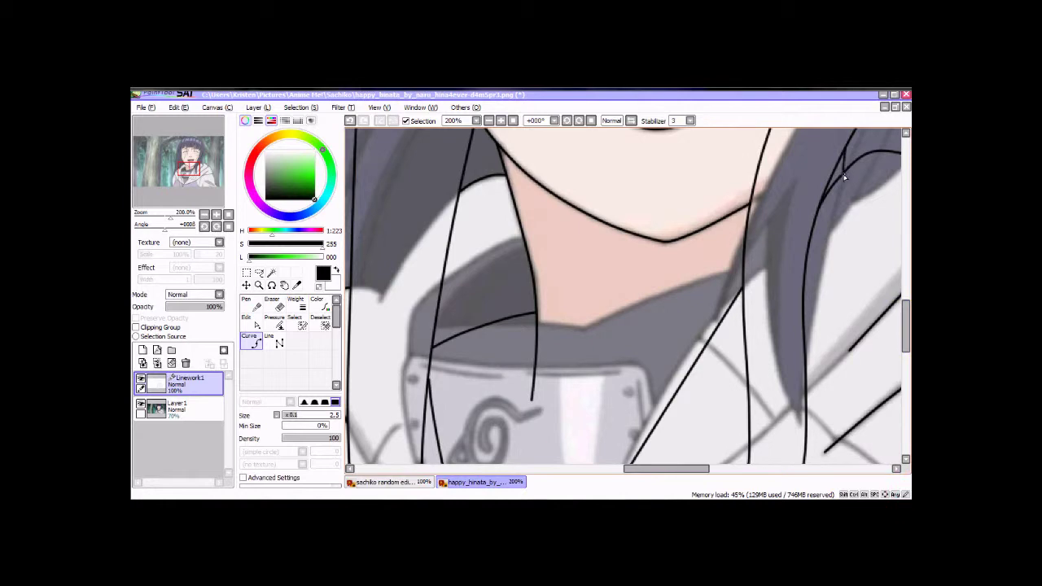
scroll(844, 178, "down", 5)
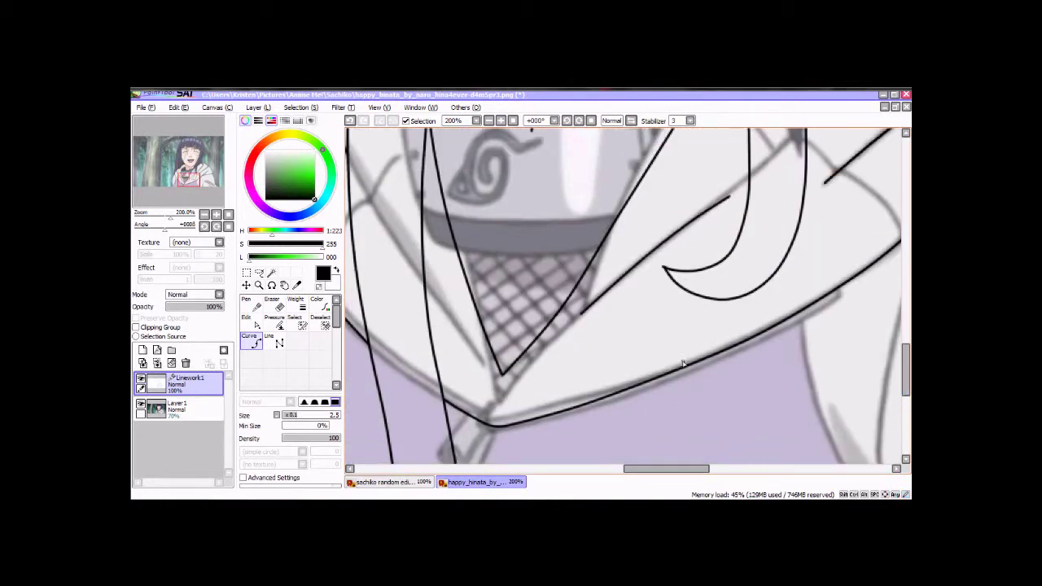
scroll(618, 301, "left", 3)
scroll(570, 260, "down", 1)
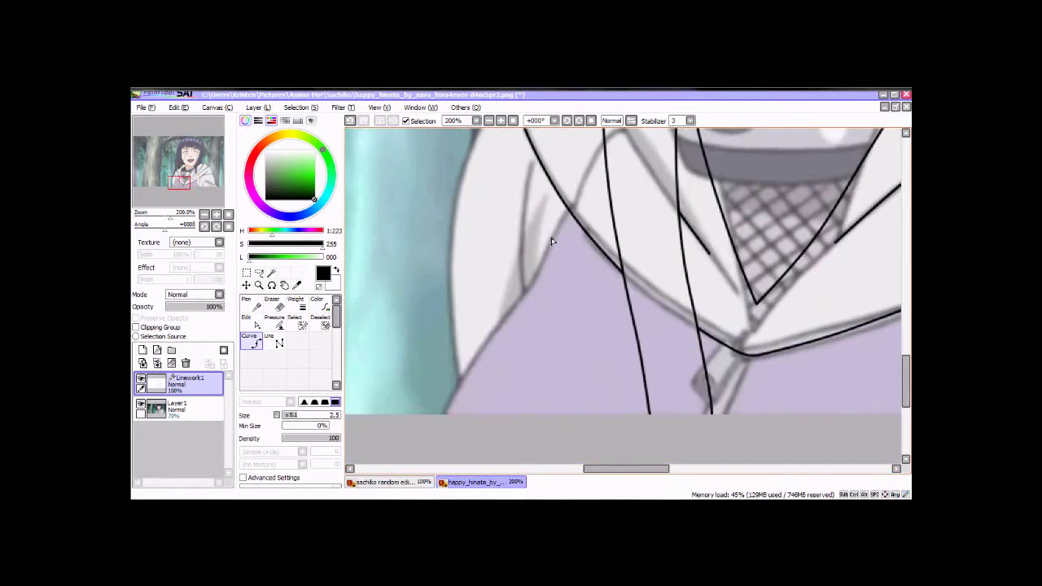
Trace the left sleeve's outer edge, the torso edge beside it, and the short crease between them.
left_click(444, 423)
key("ctrl")
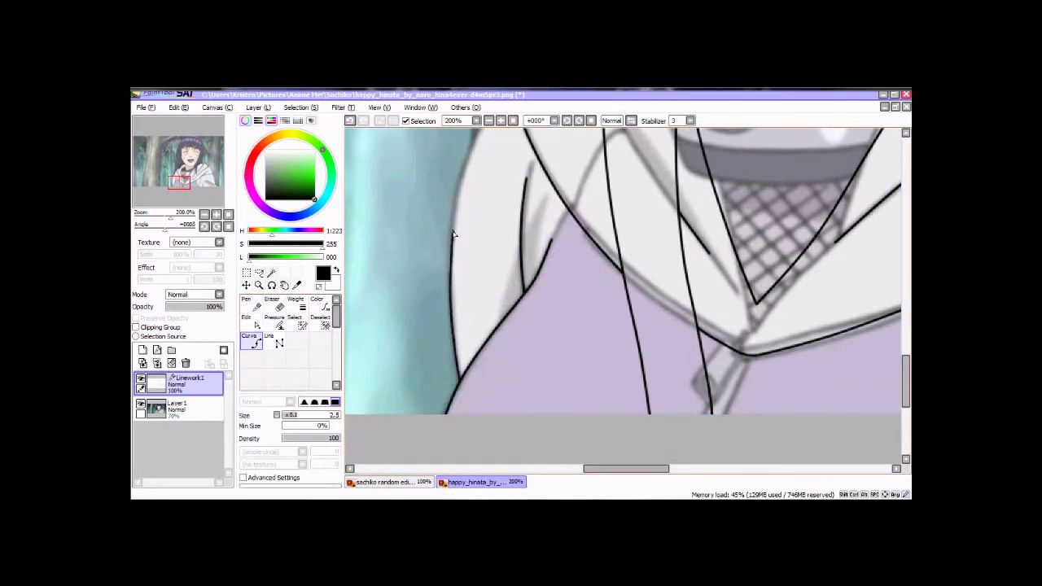
scroll(453, 235, "up", 3)
Trace the right sleeve's outer edge around the elbow, its inner edge, and the creases inside the sleeve.
left_click_drag(634, 468, 760, 472)
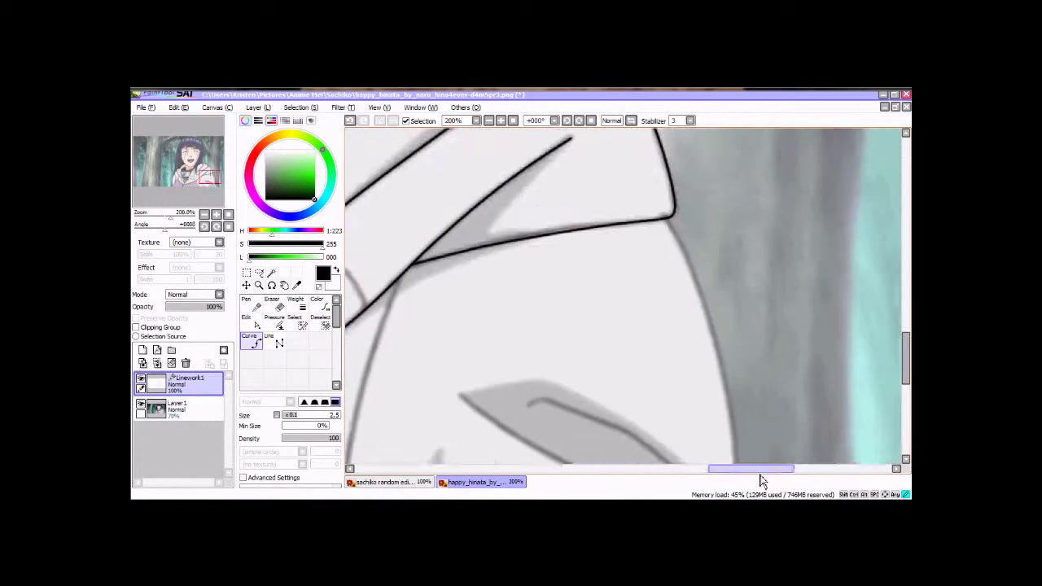
left_click(735, 436)
scroll(735, 436, "down", 2)
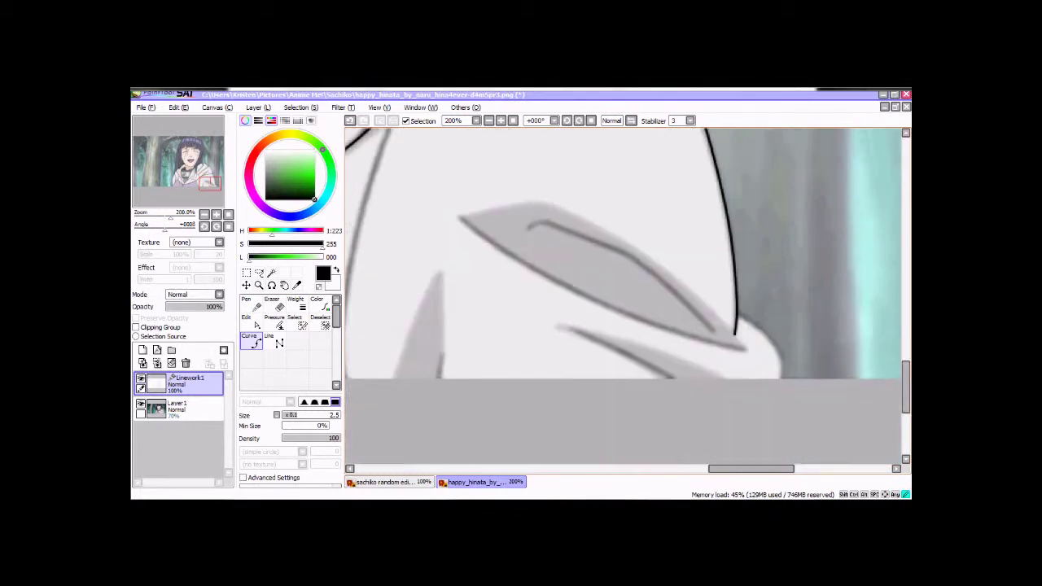
left_click(775, 350)
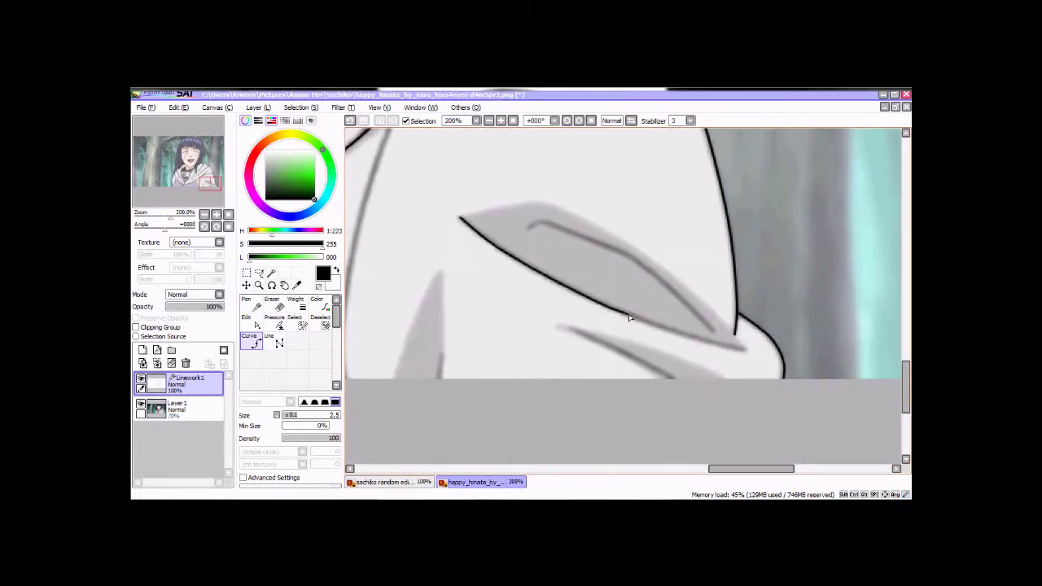
left_click_drag(778, 470, 738, 471)
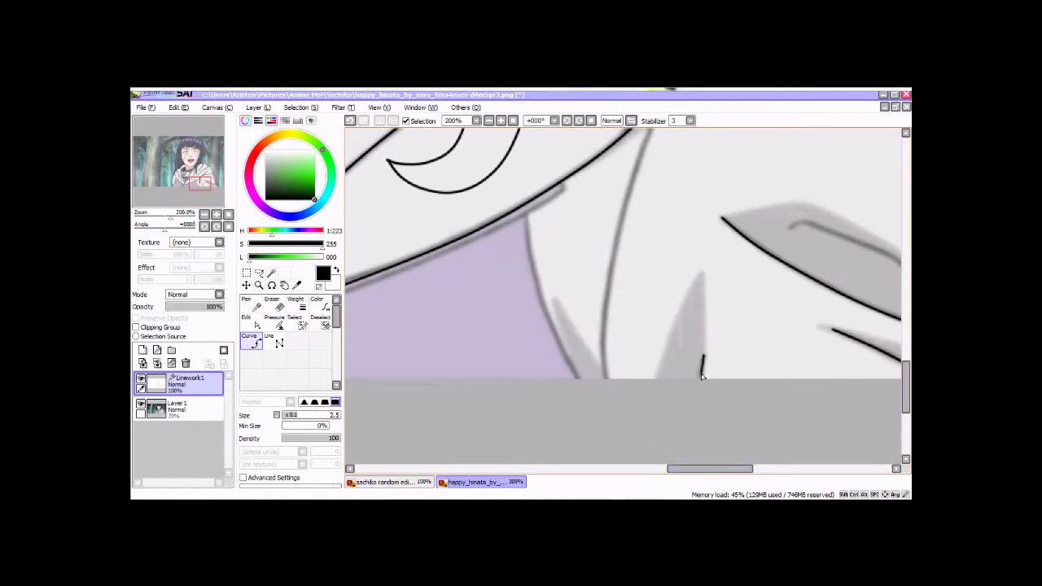
scroll(789, 279, "up", 1)
Check the torso line art with the reference layer hidden, and show the reference layer again.
scroll(619, 279, "down", 4)
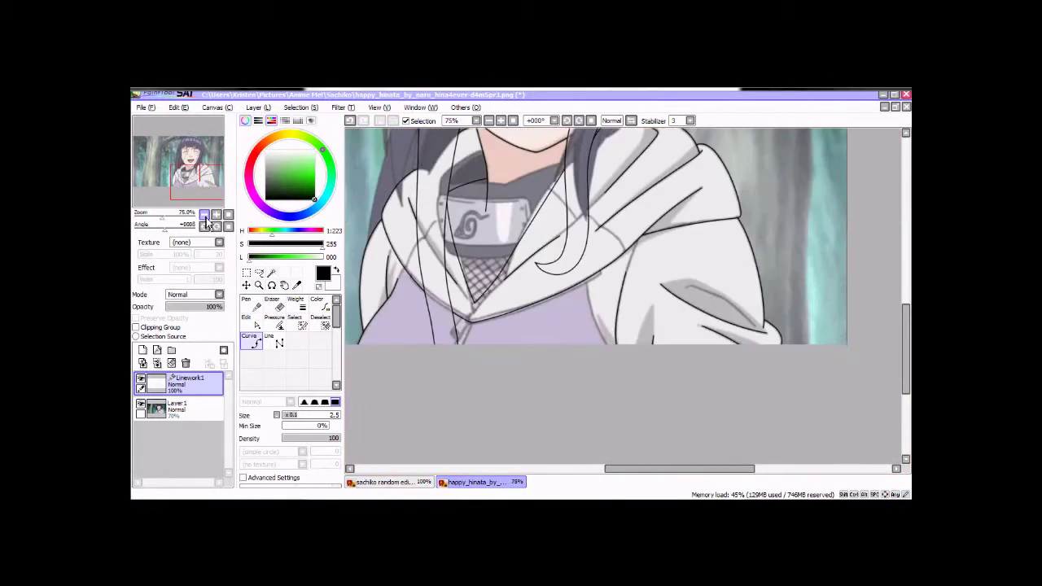
left_click_drag(906, 360, 906, 344)
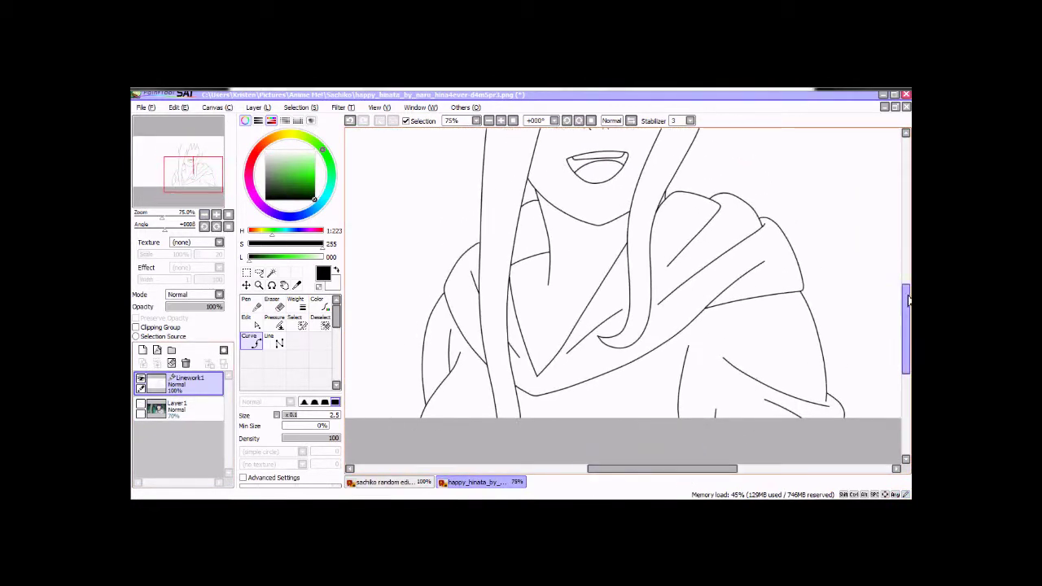
left_click(140, 403)
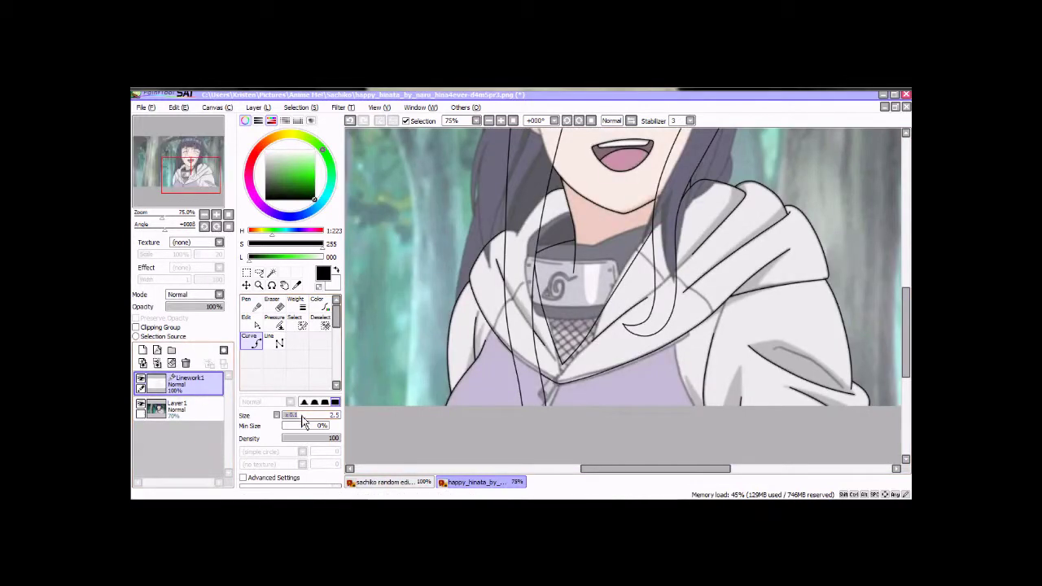
Draw two thick zipper lines with the Curve tool at size 5.0, spreading downward from the point of the neckline.
scroll(582, 277, "up", 3)
scroll(612, 272, "down", 3)
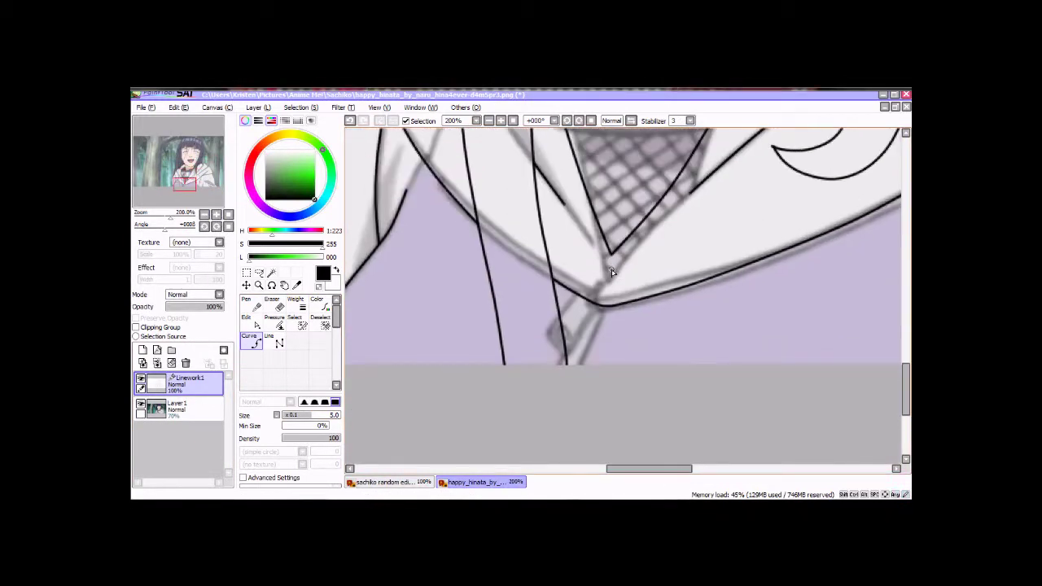
left_click_drag(612, 273, 597, 292)
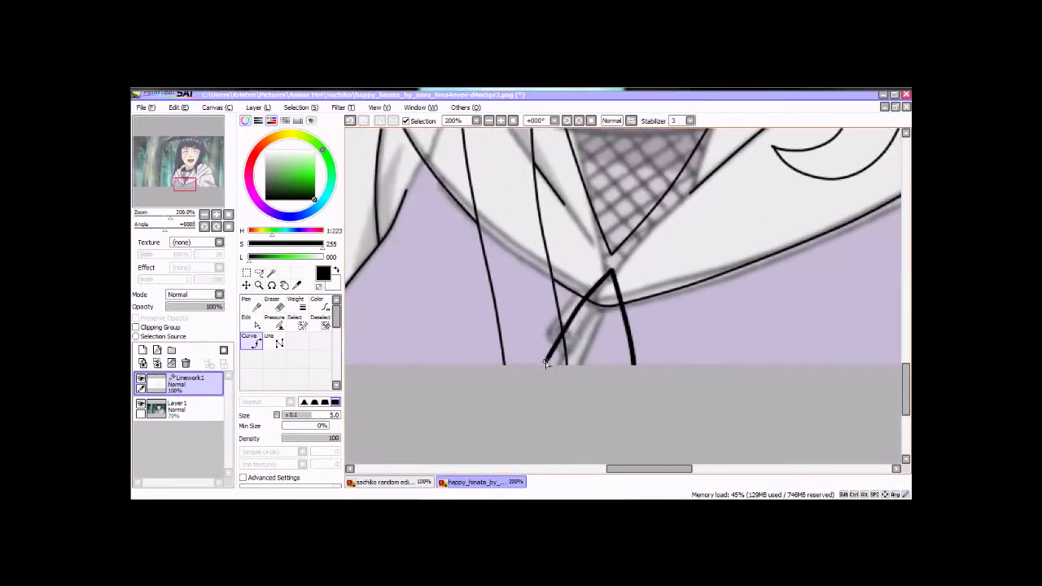
key("e")
key("ctrl")
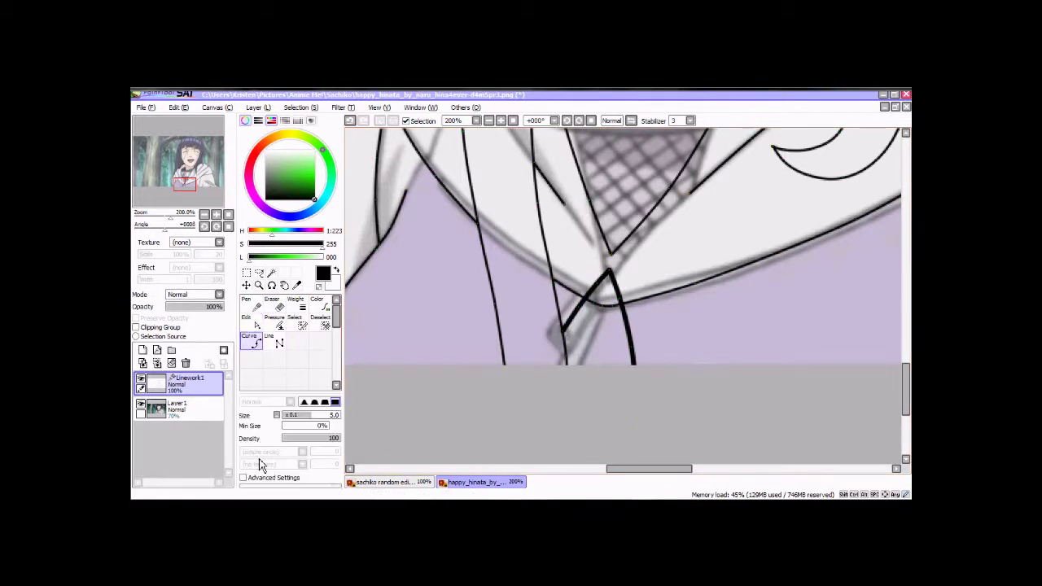
Thicken the two zipper lines below the neckline with the Weight tool.
left_click(294, 299)
mouse_move(566, 326)
left_mouse_down()
mouse_move(603, 291)
mouse_move(628, 350)
left_mouse_up()
key("ctrl")
left_click(274, 317)
left_click(254, 342)
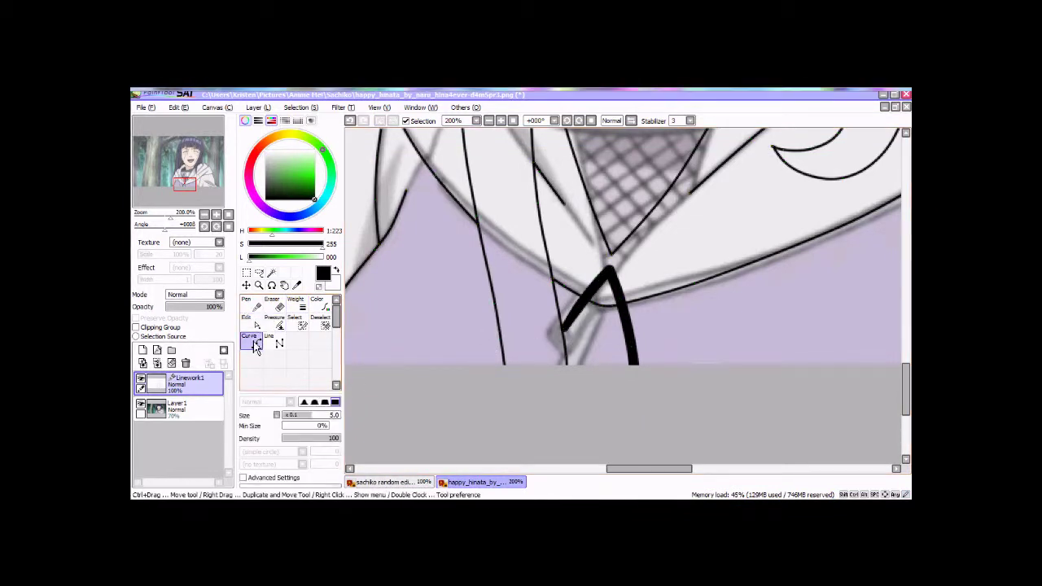
Skip ahead to another song in the media player and minimise its window.
left_click(545, 357)
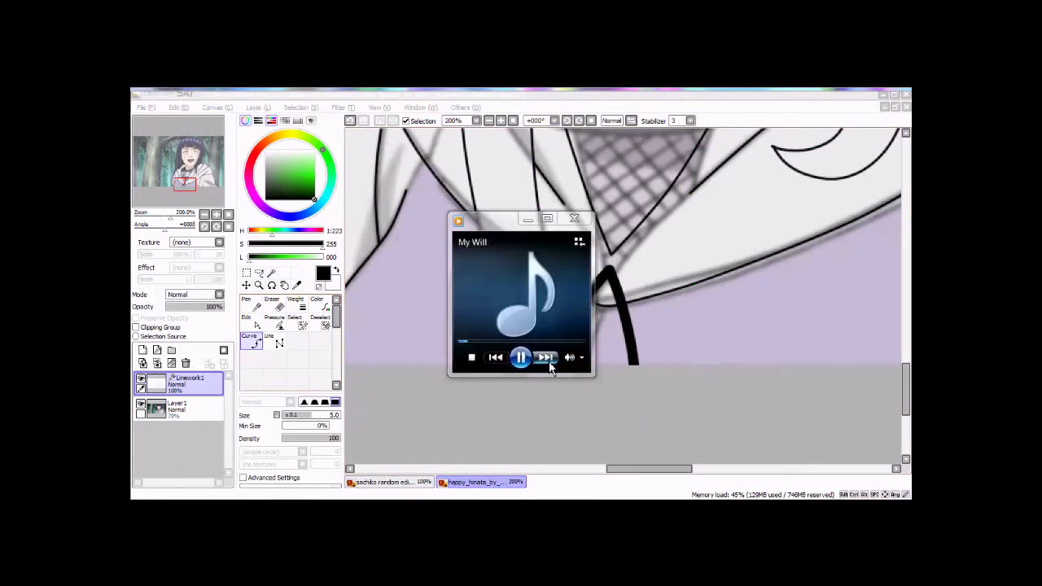
left_click(545, 357)
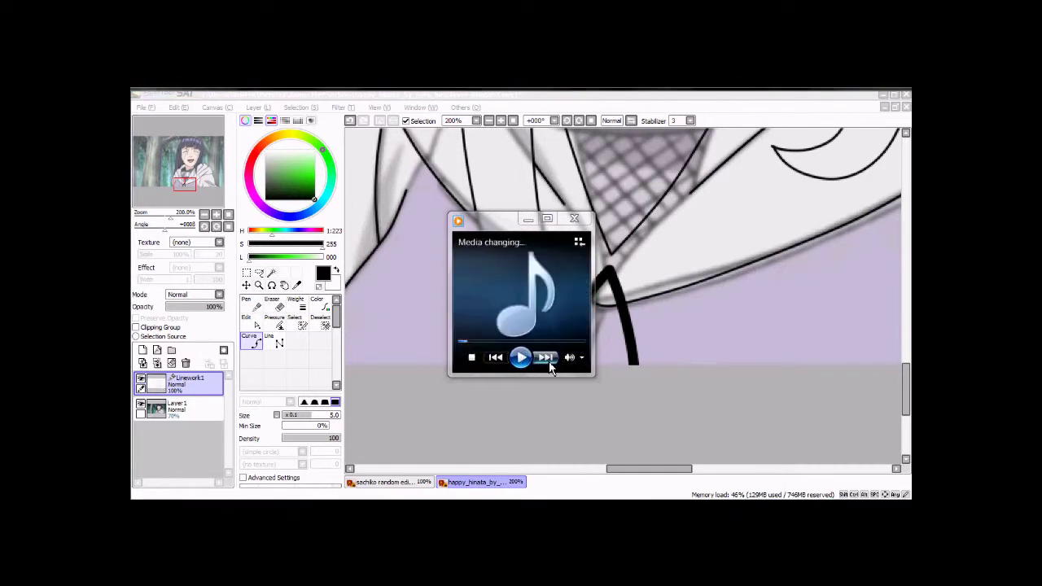
left_click(547, 358)
left_click(527, 218)
Reshape the jacket's left inner edge beside the mesh shirt with the Edit tool so its upper end meets the collar curve at the left lock.
scroll(559, 196, "up", 3)
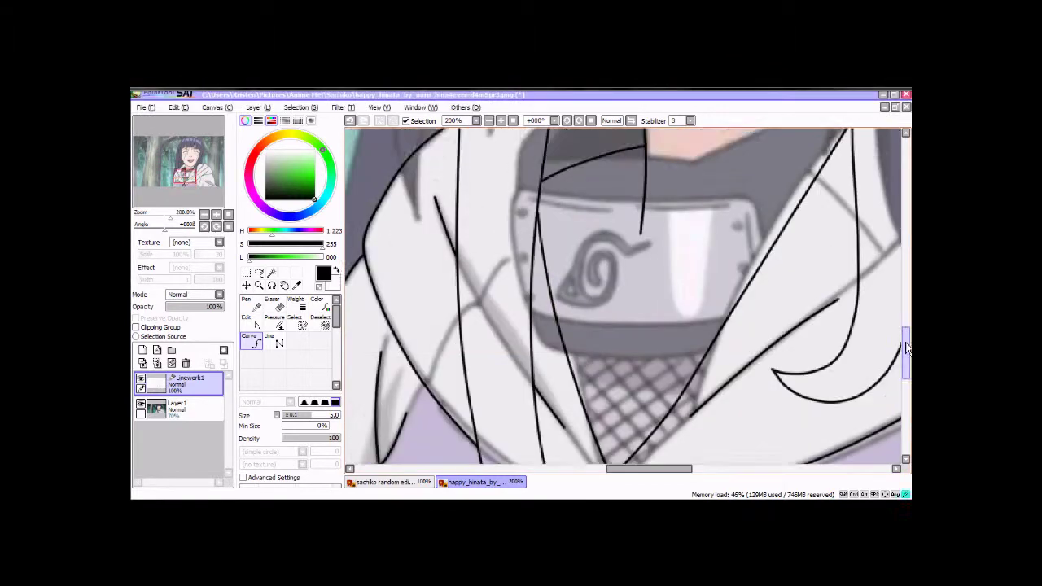
left_click_drag(538, 174, 561, 217)
left_click(596, 390)
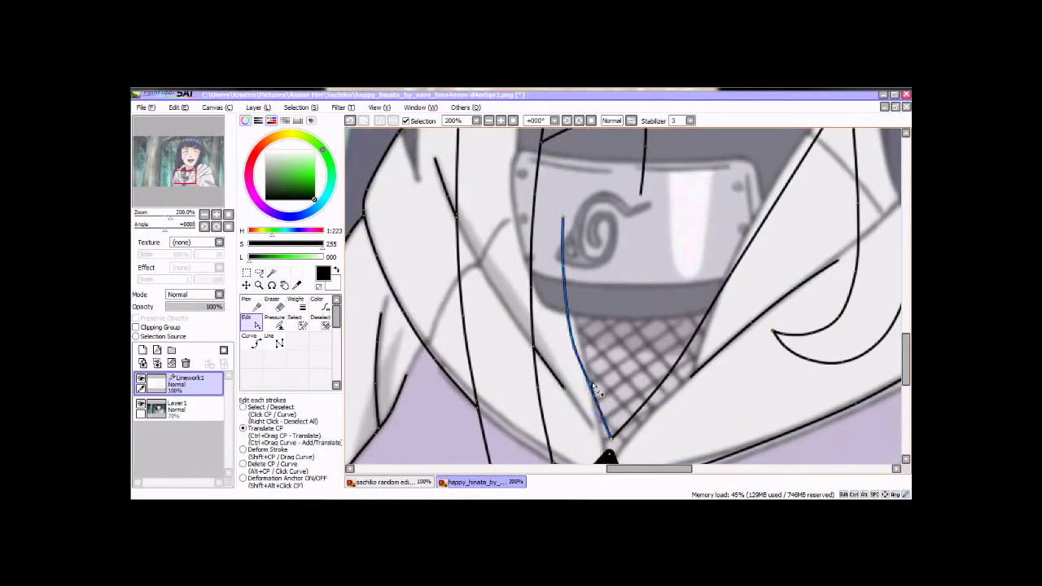
right_click(557, 212)
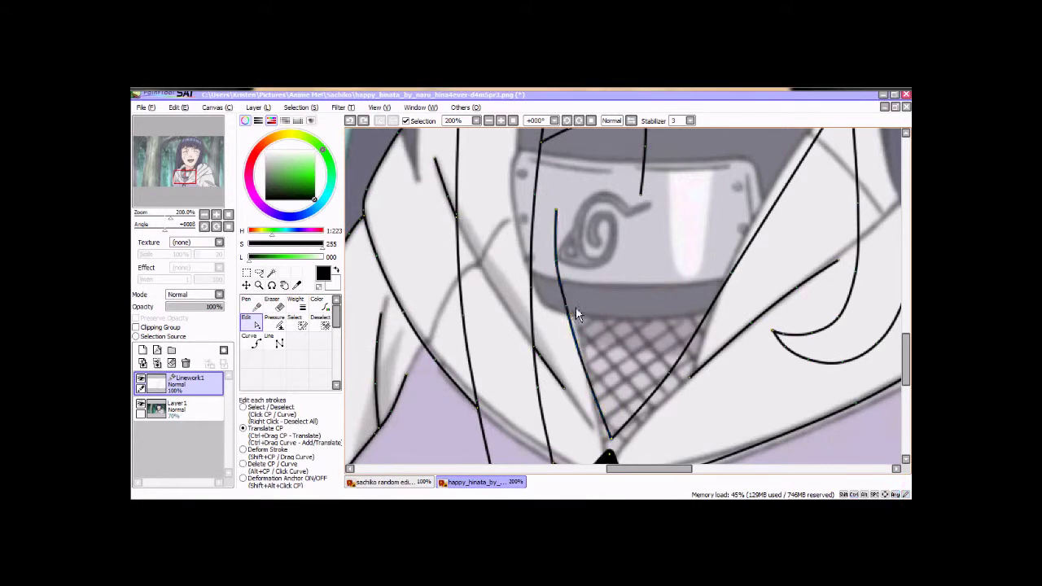
left_click_drag(555, 261, 556, 383)
key("c")
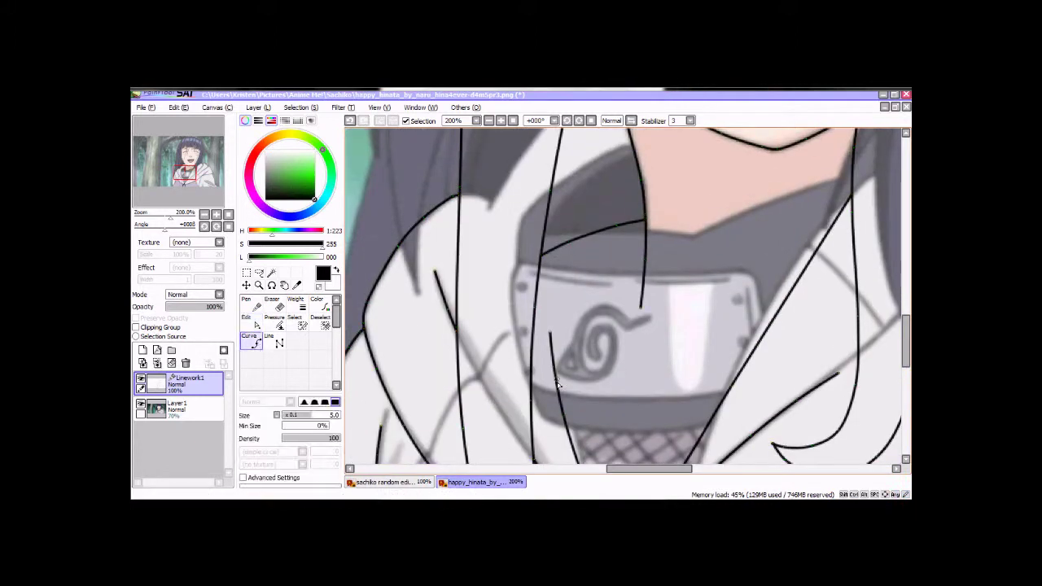
left_click(257, 323)
left_click(543, 293)
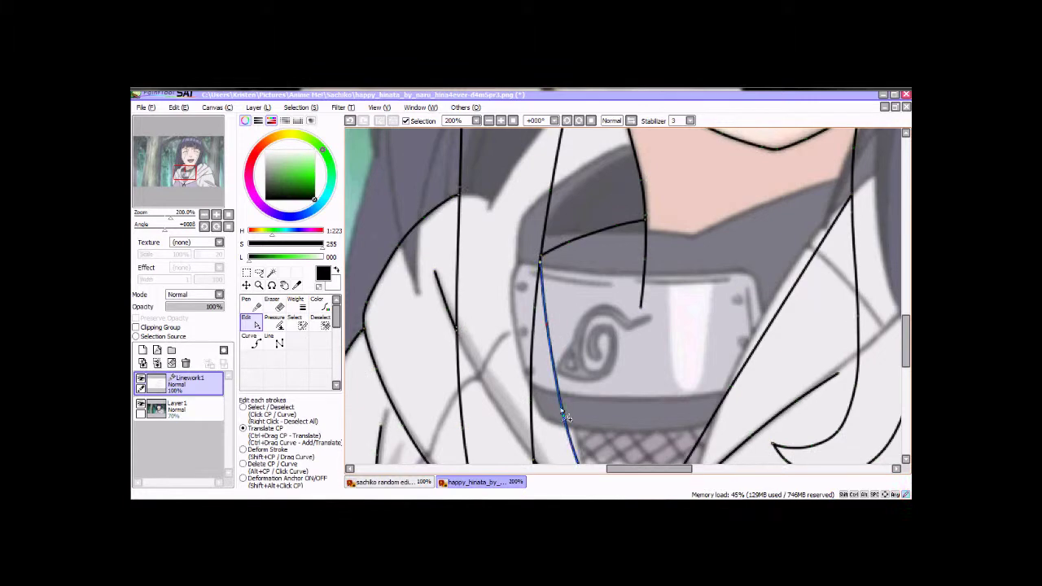
scroll(821, 413, "down", 3)
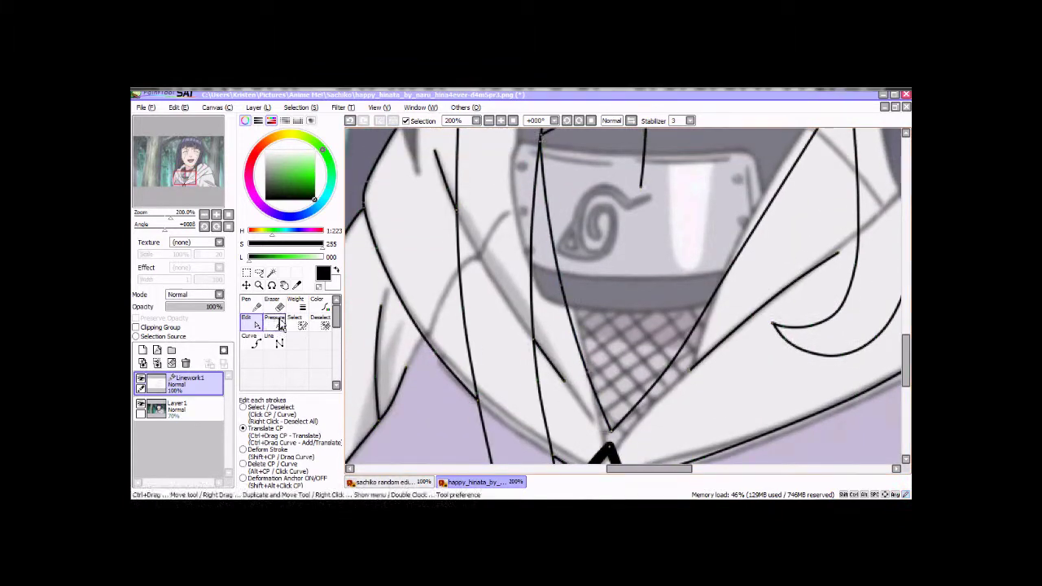
Hide the reference layer and examine the torso line art from a wider view.
key("c")
left_click(141, 404)
key("minus")
key("minus")
key("minus")
key("plus")
key("plus")
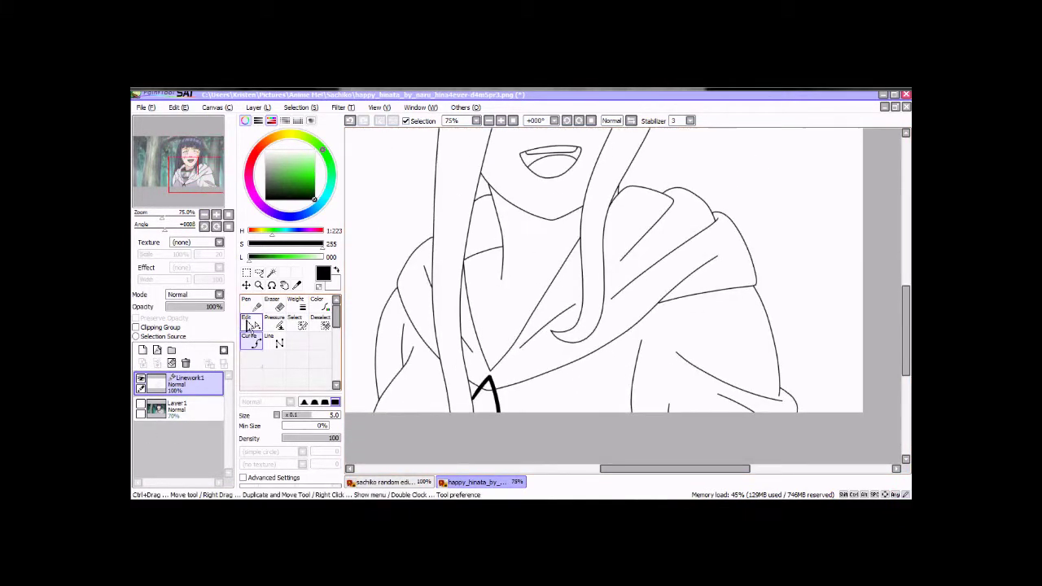
Extend the thick left zipper line with the Edit tool down to the canvas's lower edge.
scroll(552, 372, "down", 5)
key("ctrl")
left_click(581, 352)
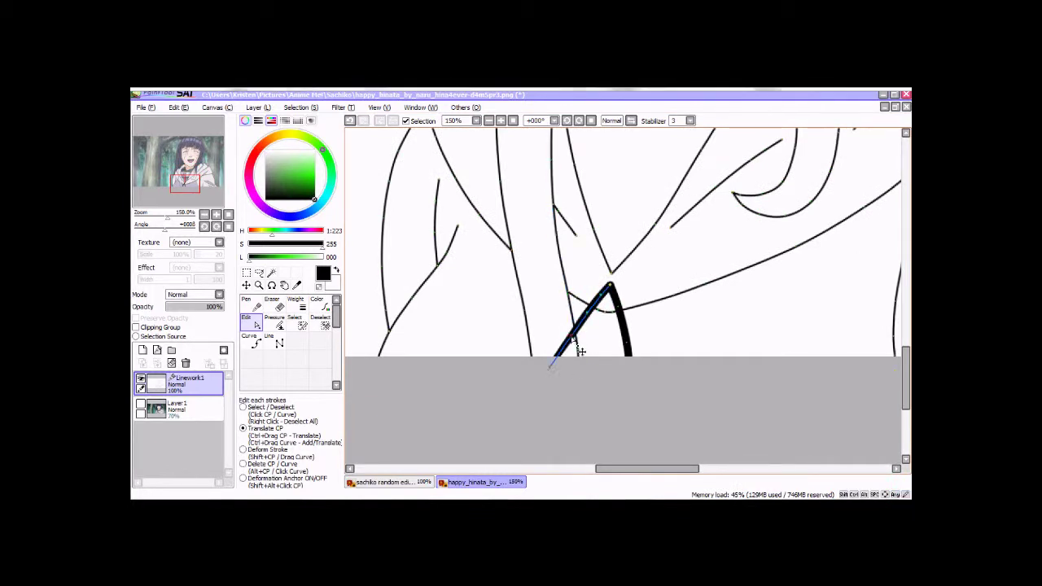
left_click(274, 319)
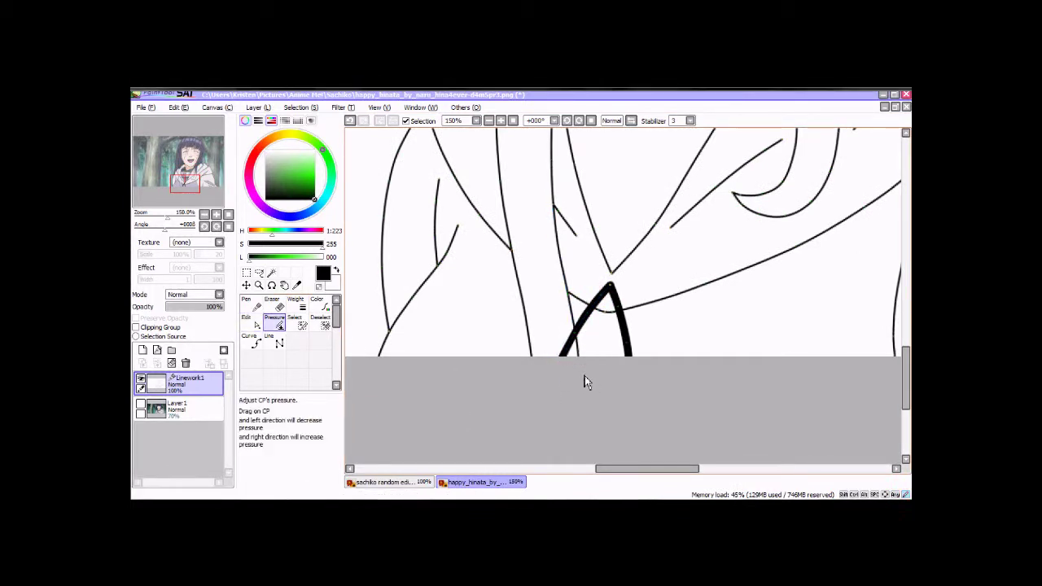
Pull the left zipper line's lower end point further below the canvas edge with the Edit tool and show the reference layer.
key("ctrl")
left_click_drag(558, 372, 558, 386)
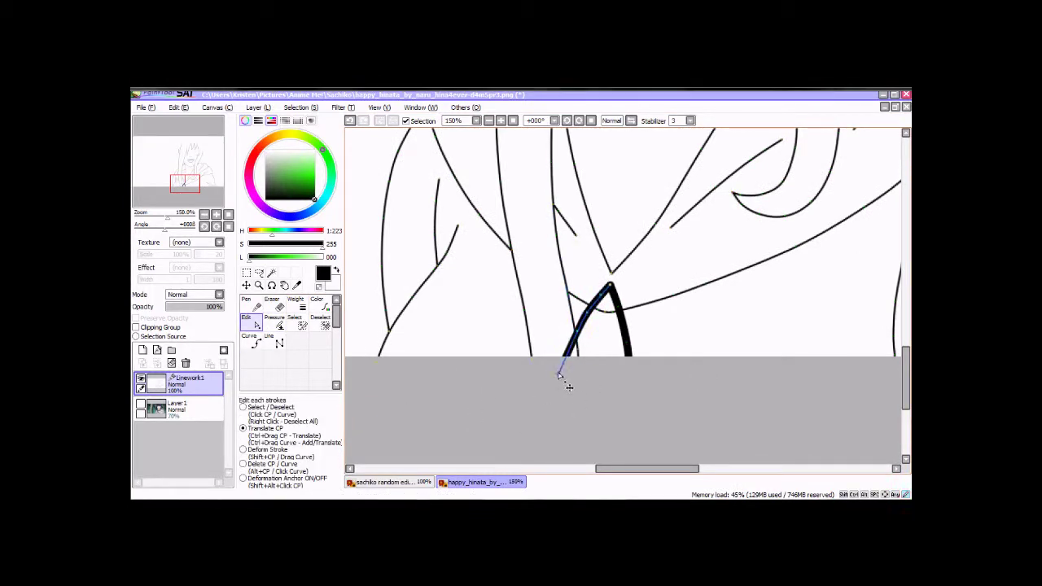
left_click(141, 405)
scroll(570, 358, "up", 2)
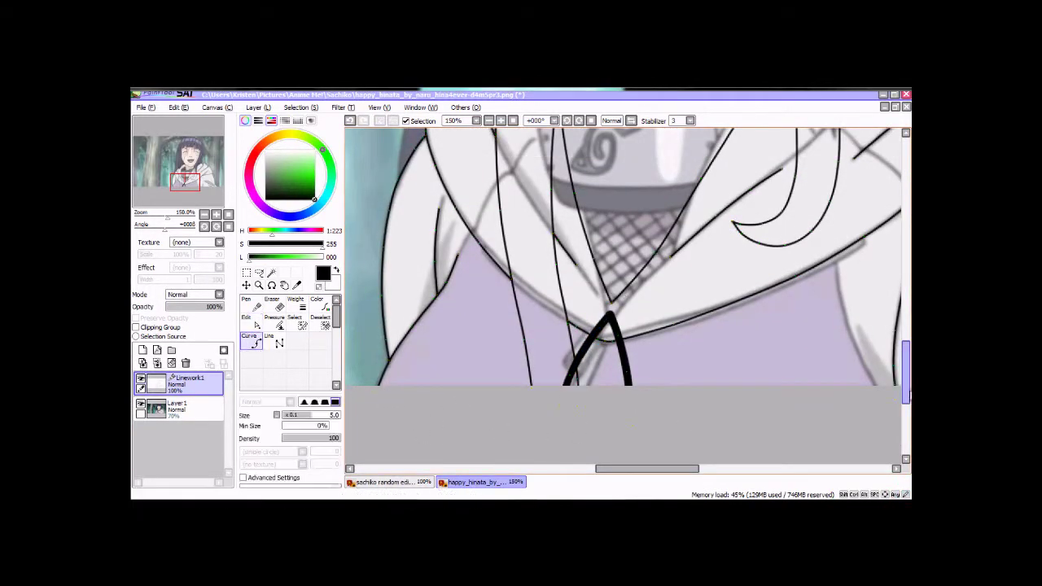
Trace the outer hair outline with the Curve tool at size 2.5, from the right shoulder over the crown to the left side.
scroll(581, 383, "up", 6)
scroll(711, 425, "down", 3)
key("ctrl+minus")
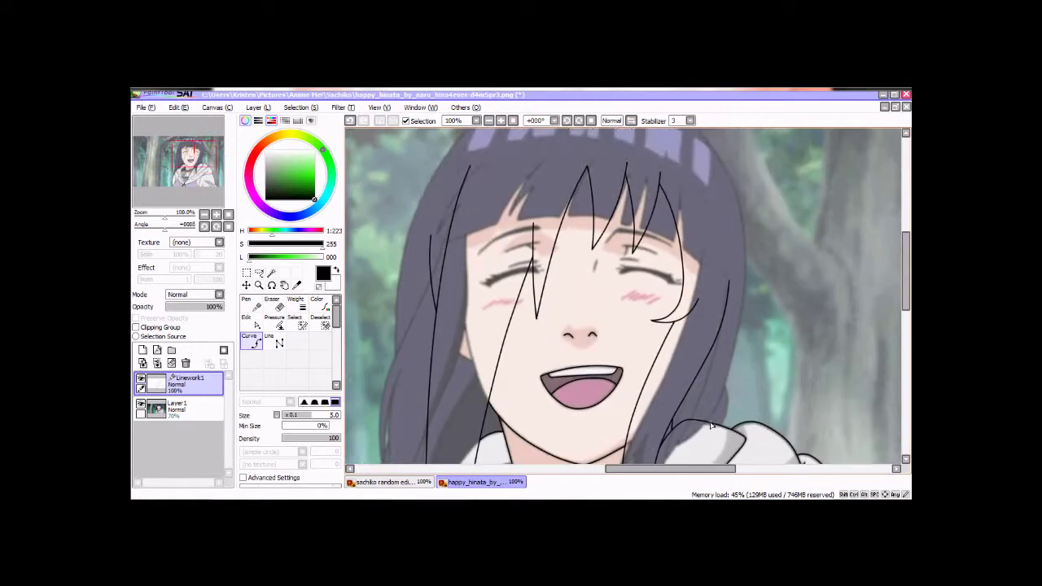
left_click(309, 416)
left_click(723, 398)
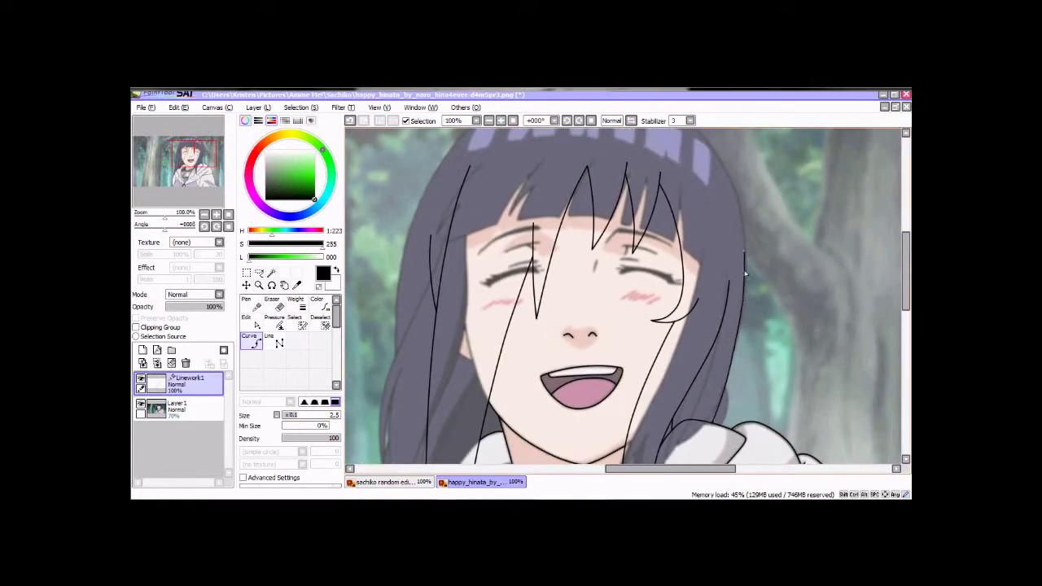
left_click_drag(906, 244, 905, 225)
left_click(593, 158)
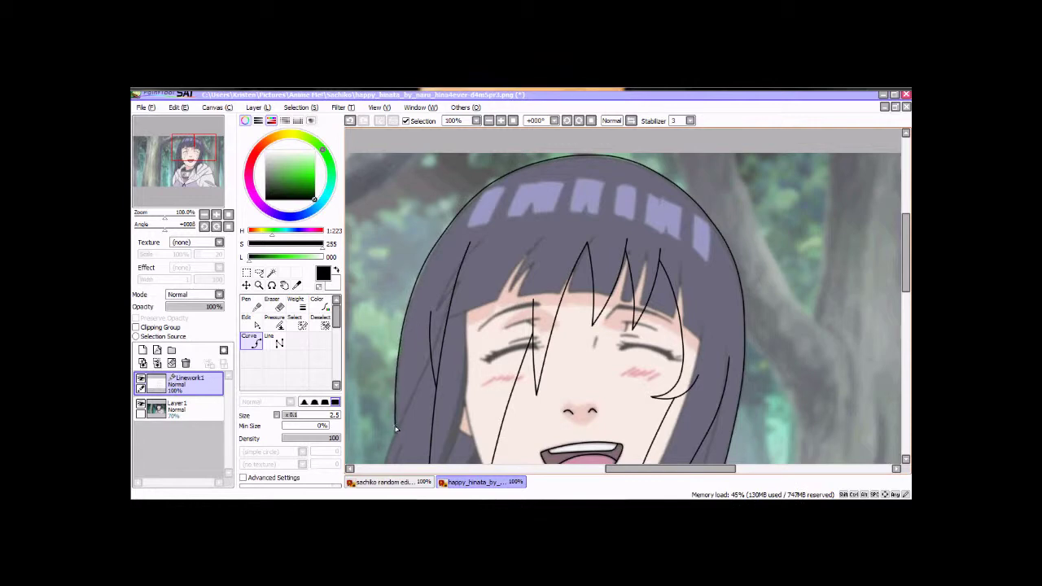
Draw the left outer hair lock from beside the face down to the jacket's shoulder line.
left_click_drag(358, 460, 525, 240)
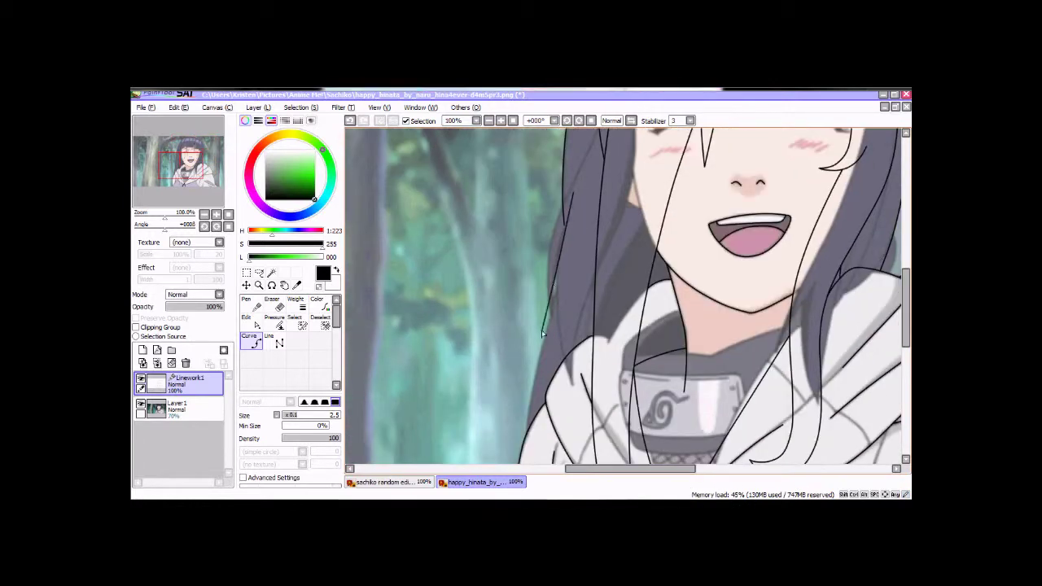
key("ctrl+plus")
left_click_drag(907, 321, 908, 346)
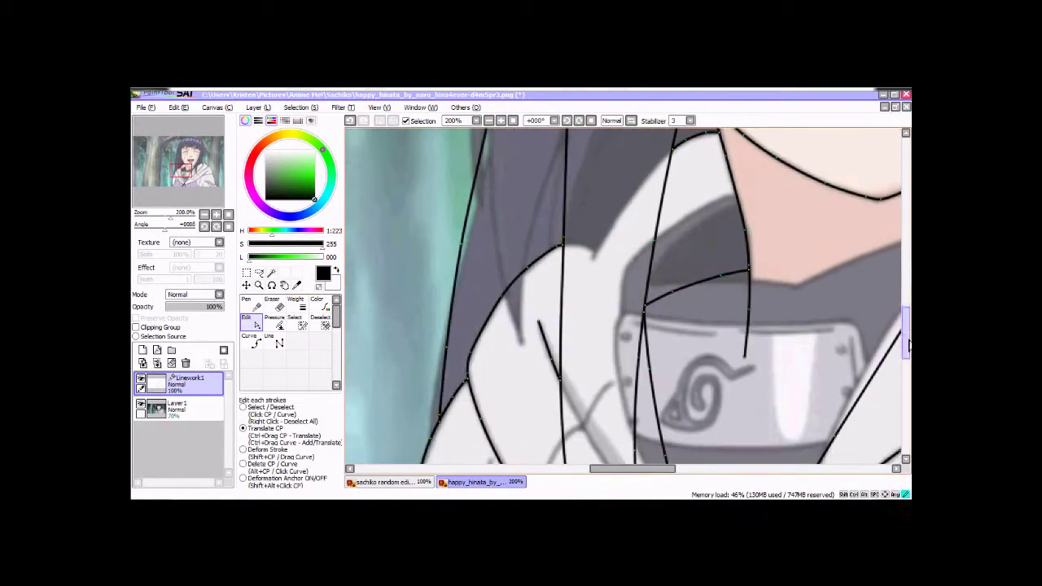
Hide the reference layer and examine the curve of the outer hair outline from a wider view.
key("ctrl+minus")
key("ctrl+minus")
key("ctrl+minus")
scroll(819, 369, "up", 3)
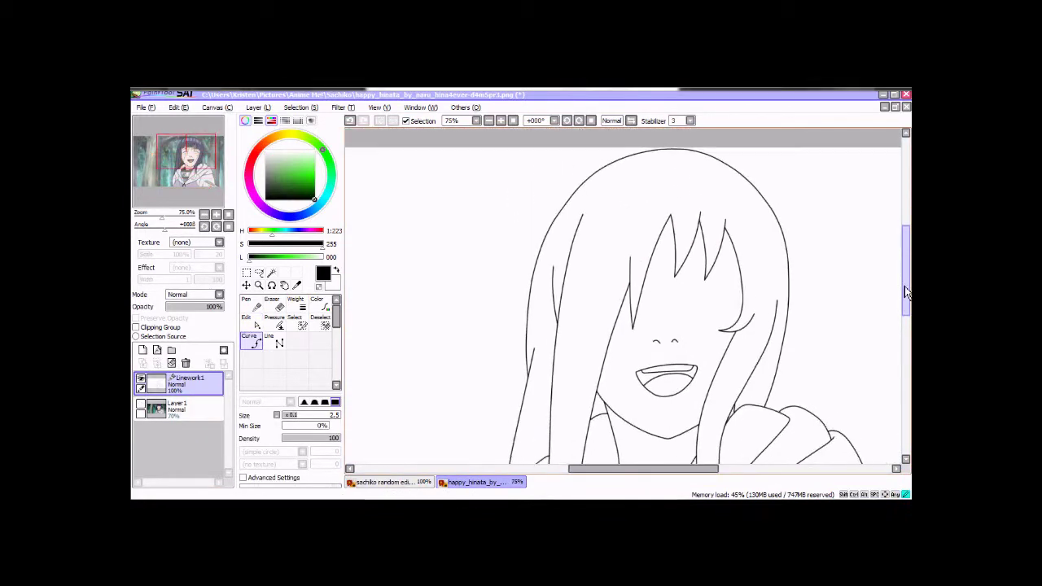
left_click(772, 211)
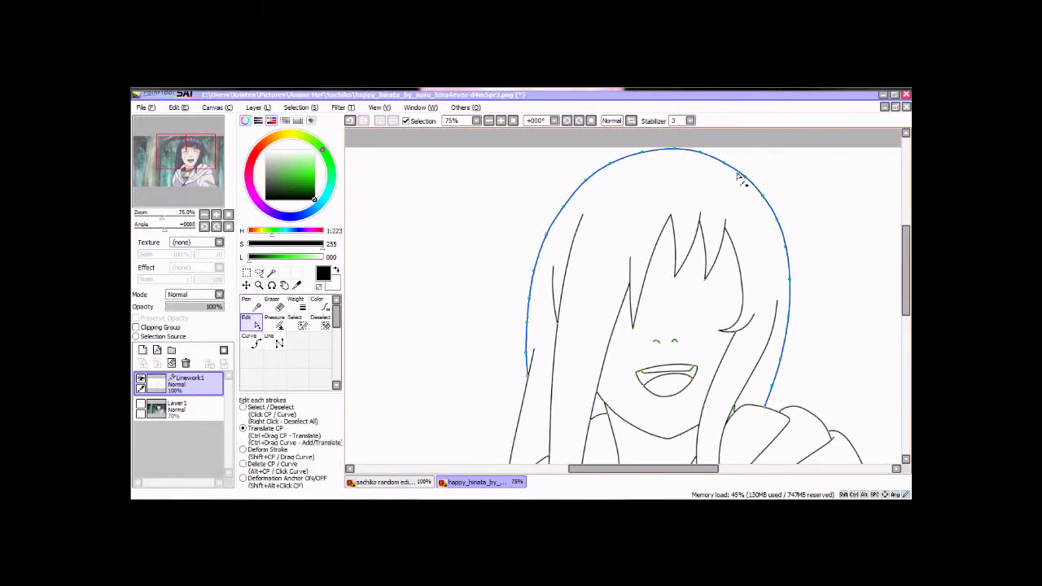
right_click(633, 168)
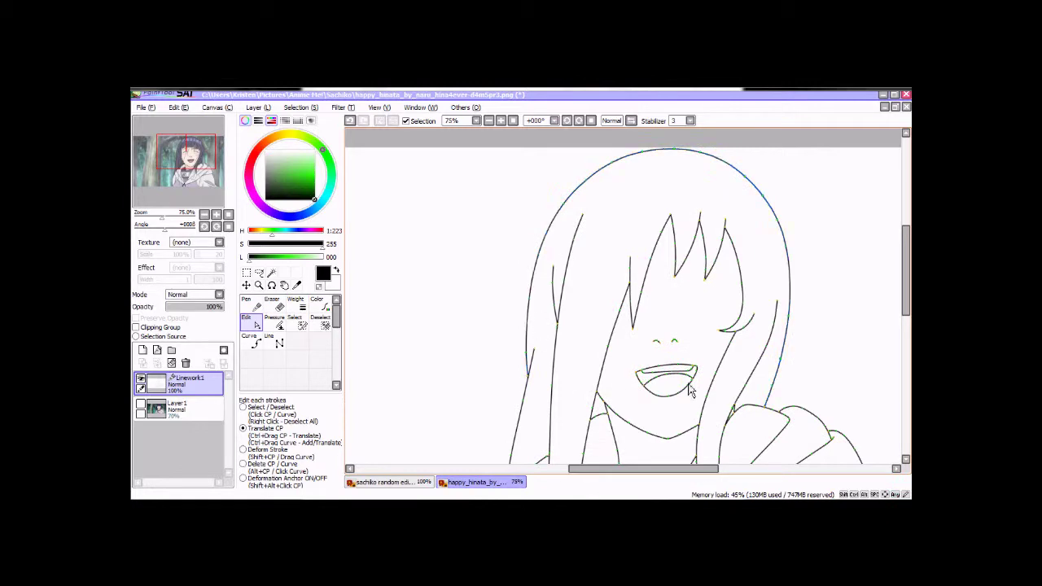
Add a layer above the reference and sketch a curled stray strand and its root at the crown in green with the Pen tool.
scroll(689, 391, "down", 2)
left_click(257, 305)
left_click(181, 407)
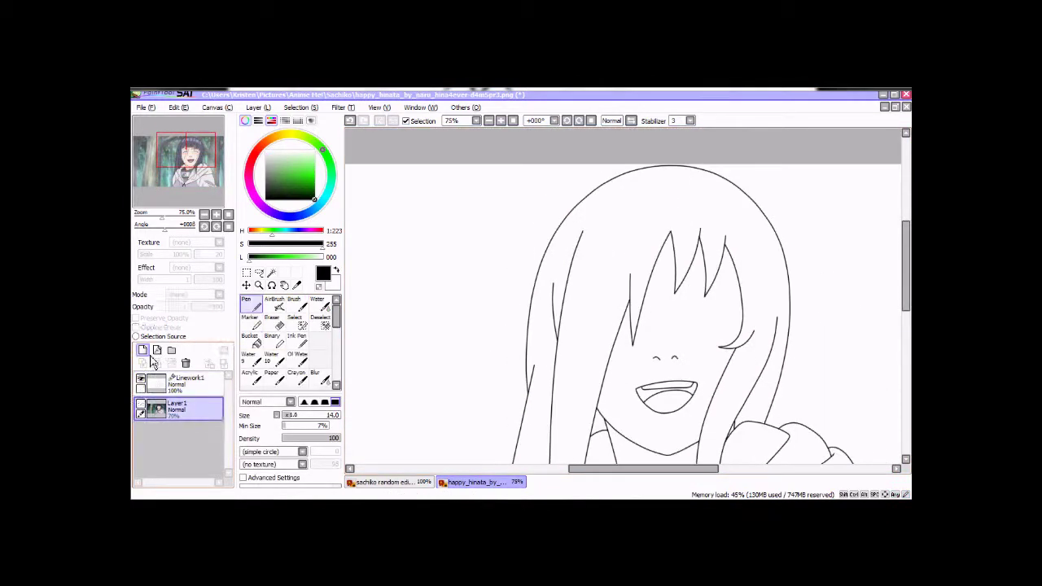
left_click(143, 351)
mouse_move(525, 217)
left_mouse_down()
mouse_move(539, 242)
mouse_move(599, 166)
left_mouse_up()
left_click_drag(672, 166, 665, 187)
Trace the green sketch on Linework1 in black curves, drawing one root line at the crown and both edges of the curled strand.
left_click(181, 380)
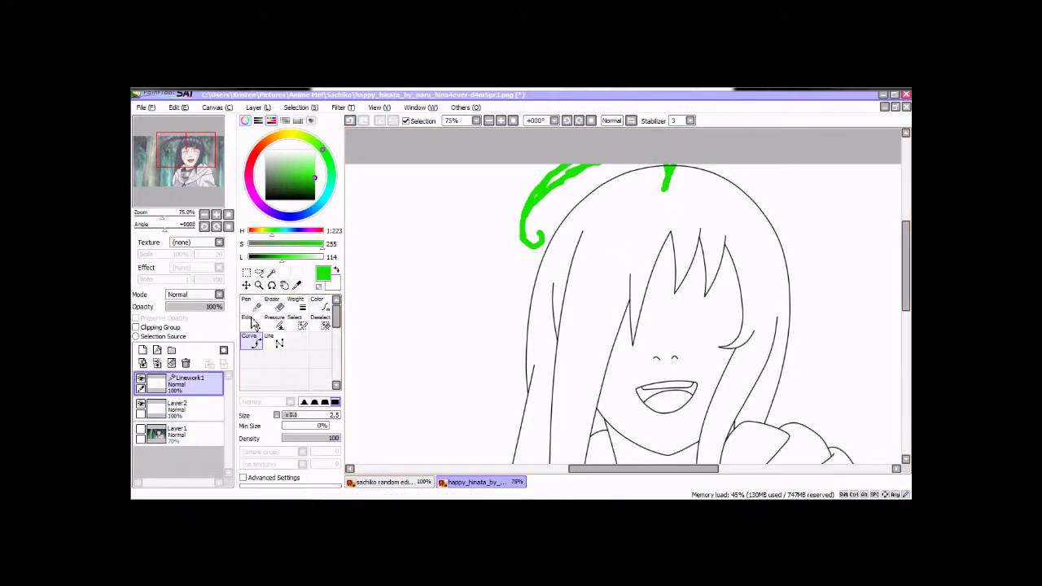
scroll(882, 243, "up", 2)
left_click_drag(709, 234, 723, 171)
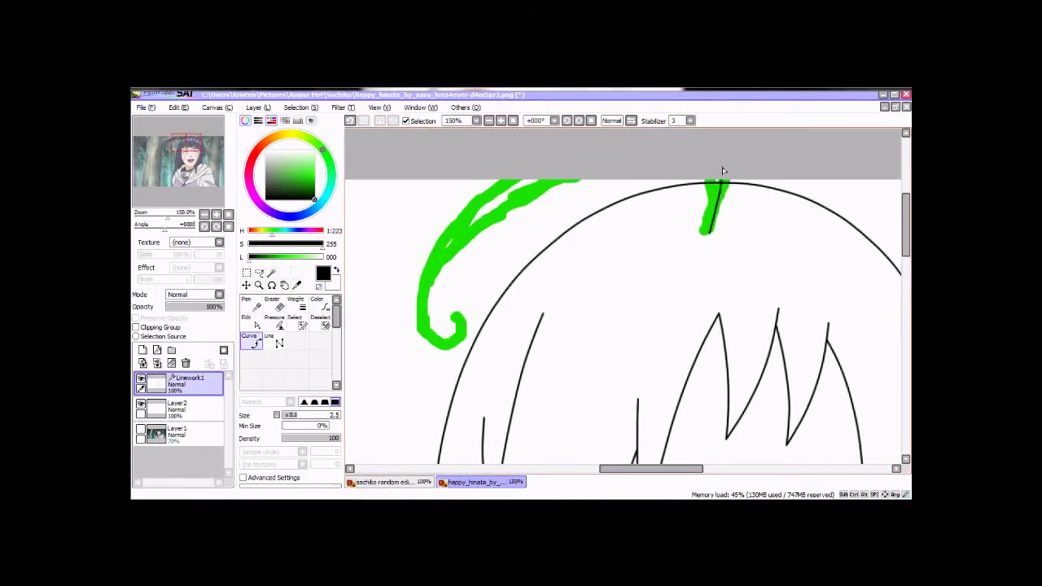
mouse_move(481, 204)
left_mouse_down()
mouse_move(424, 294)
mouse_move(424, 346)
left_mouse_up()
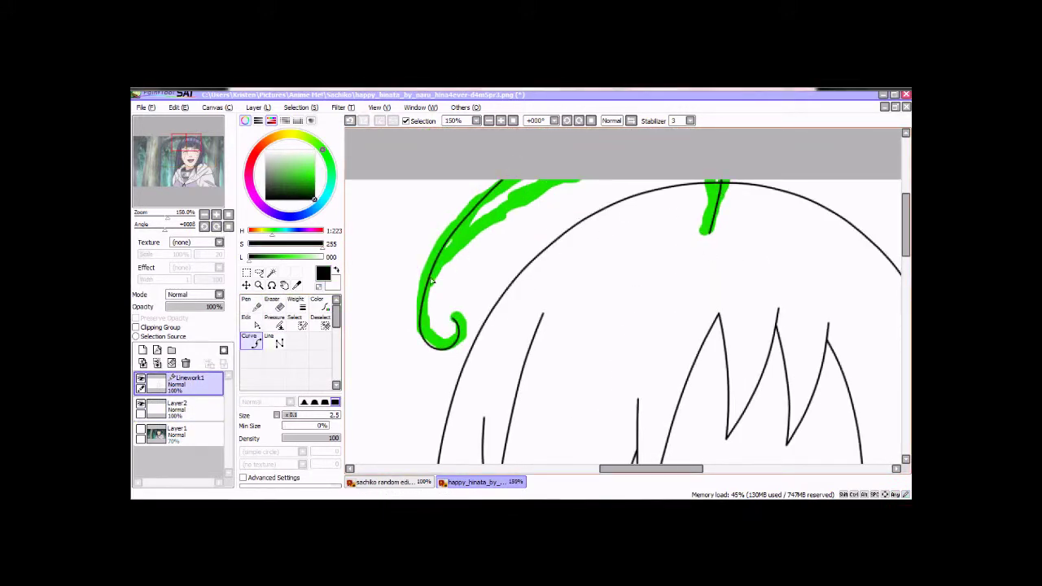
key("ctrl")
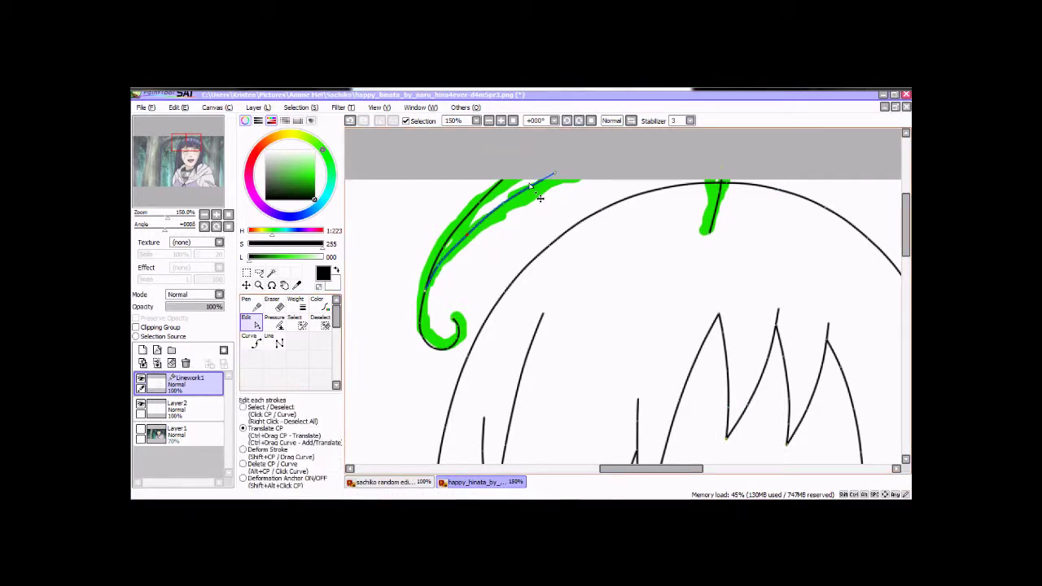
right_click(476, 332)
Draw the second root line at the crown and adjust it so both lines meet in a narrow V.
key("ctrl")
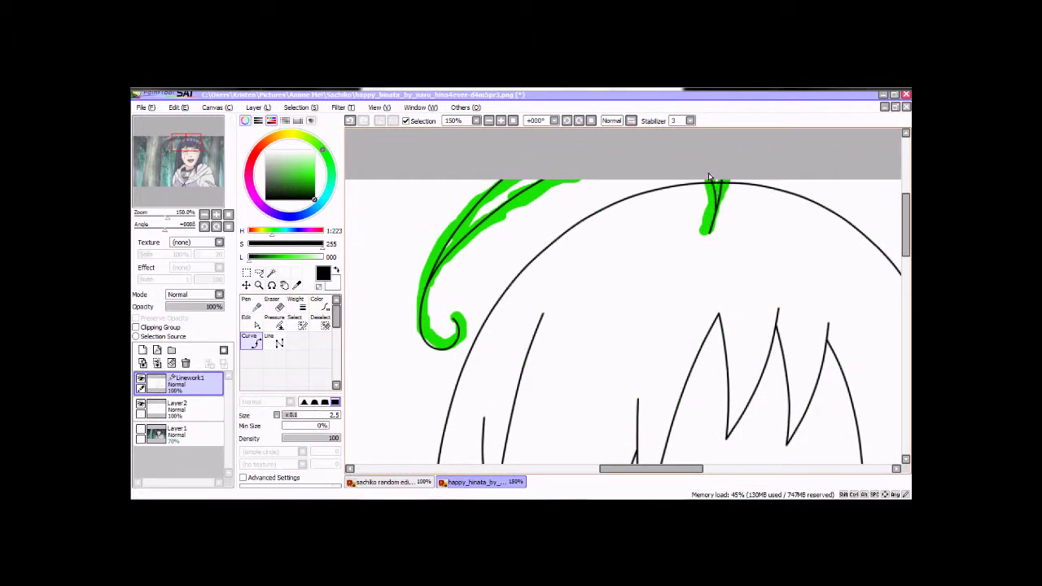
scroll(709, 178, "up", 4)
key("ctrl")
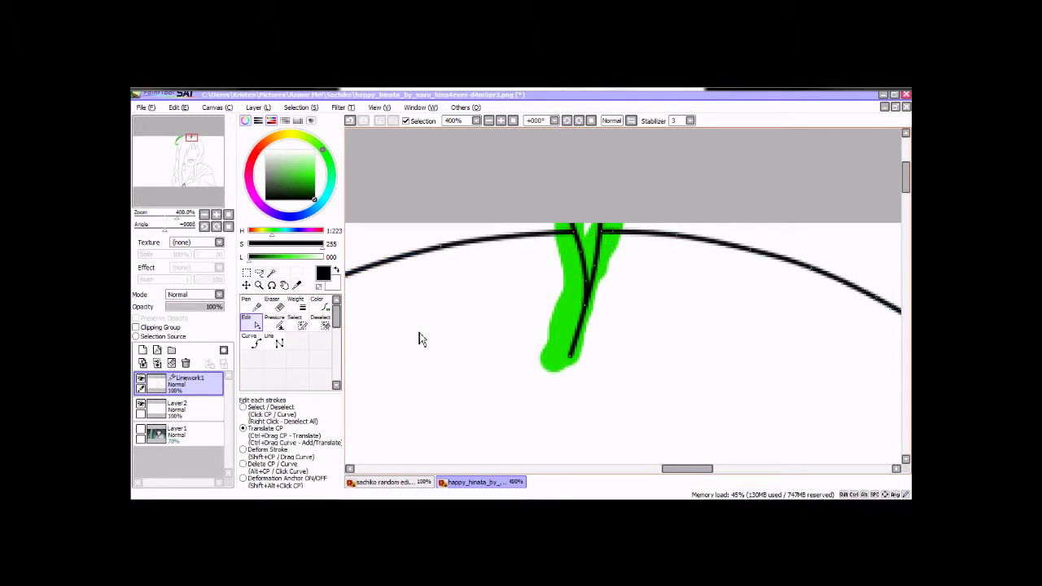
Delete the green sketch layer and return to the linework layer.
left_click(188, 407)
left_click(185, 363)
left_click(200, 389)
left_click(205, 214)
scroll(624, 297, "down", 3)
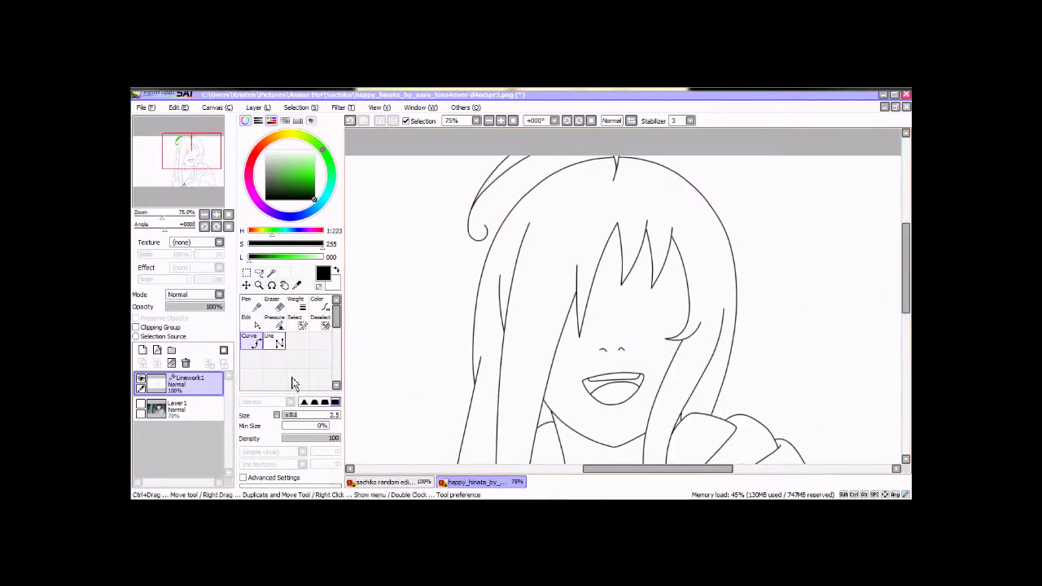
Skip to the next song in the media player and taper the loose ends of the hair strands with the Pressure tool.
left_click(279, 324)
left_click(544, 358)
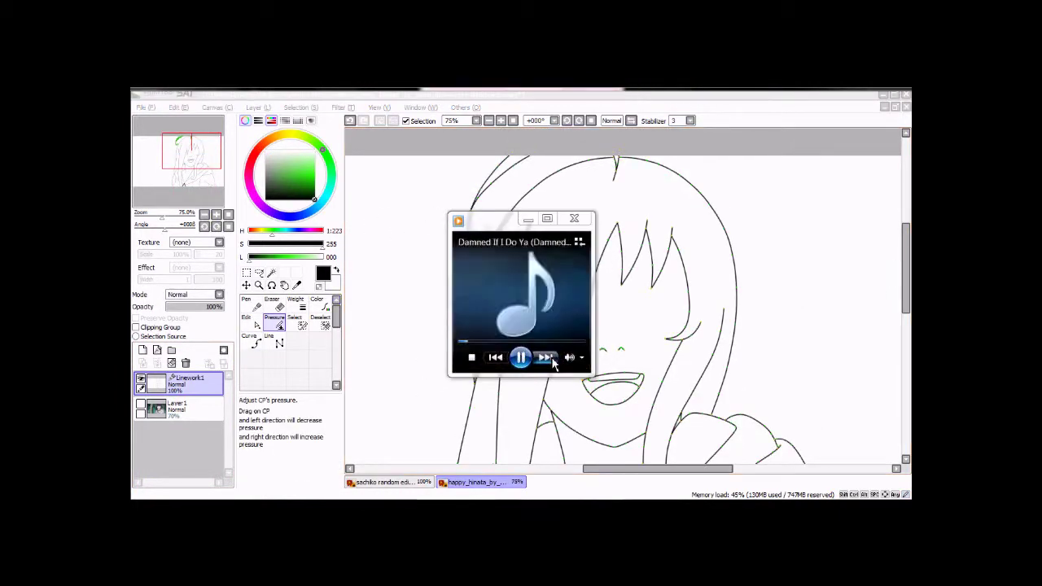
left_click(558, 194)
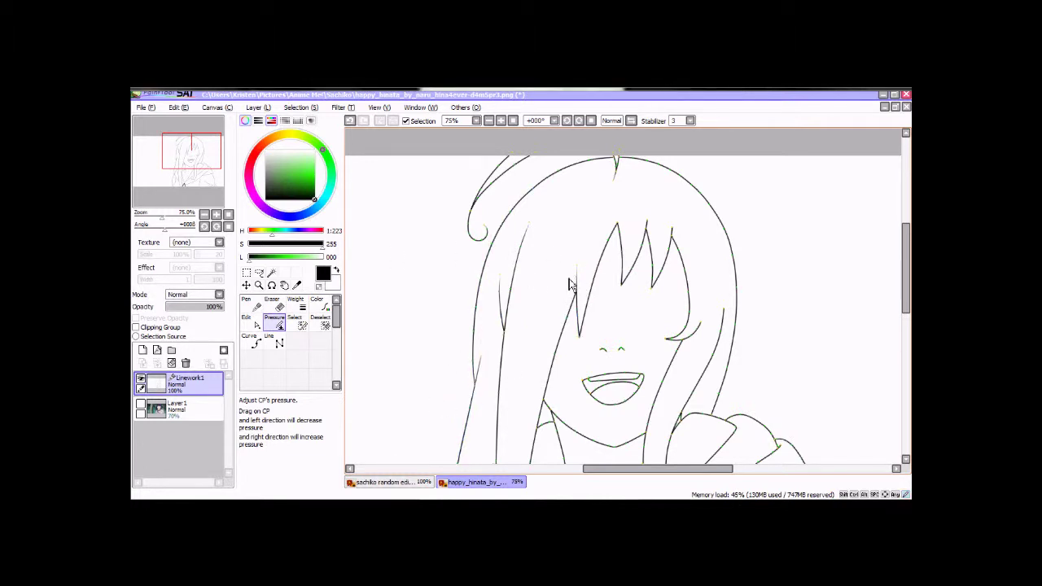
mouse_move(582, 210)
left_click_drag(697, 313, 658, 311)
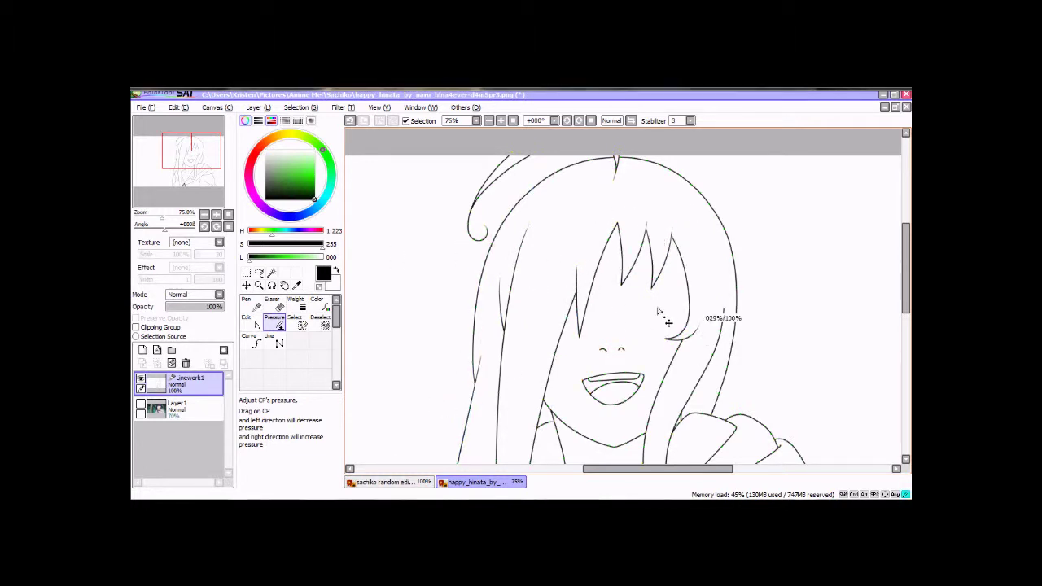
Trace the right eye's crease and lid lines, plus the small piece of left eyelash between the hair strands.
scroll(696, 314, "down", 5)
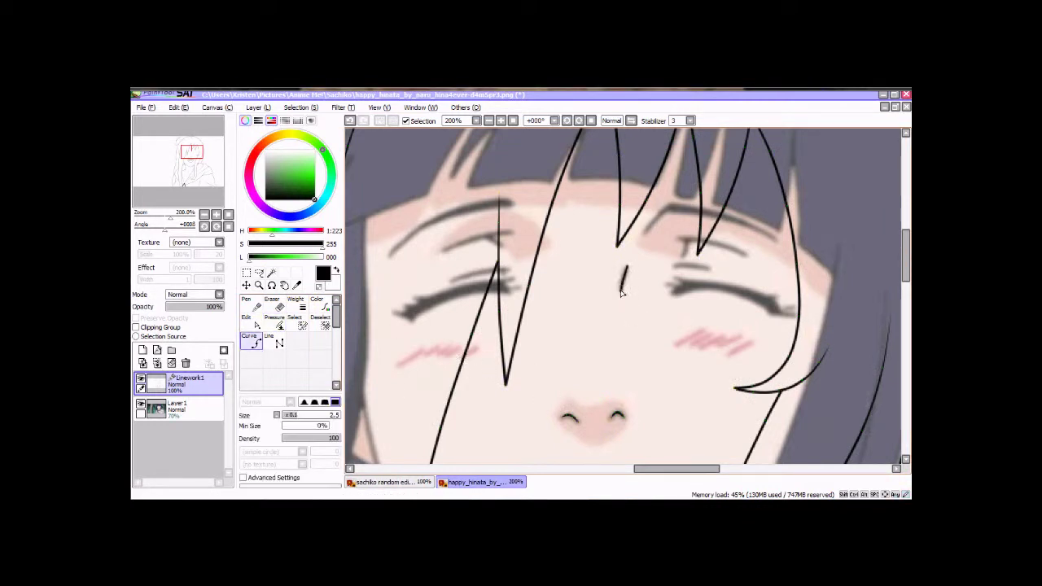
left_click(677, 240)
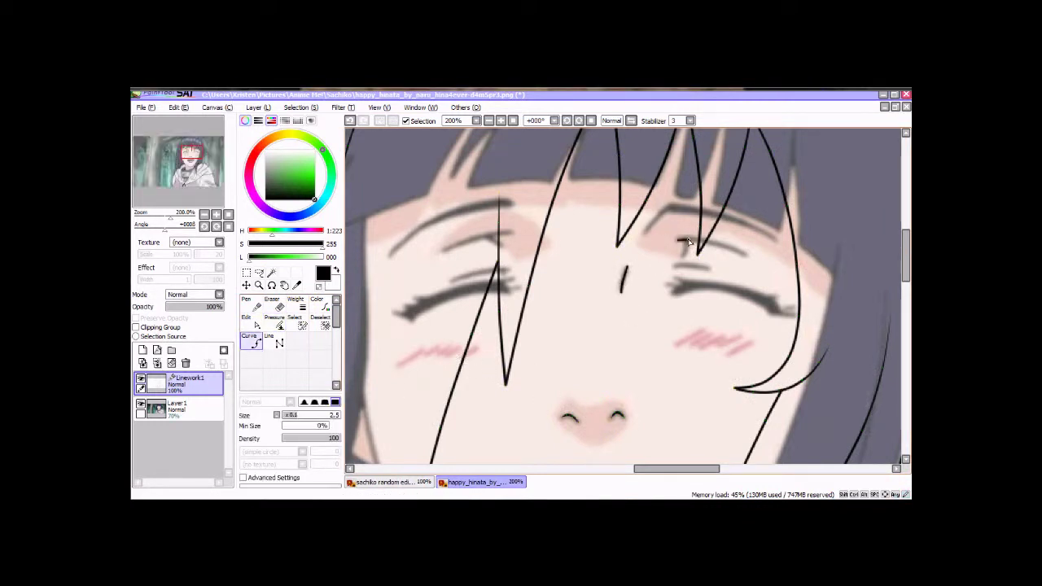
left_click(673, 267)
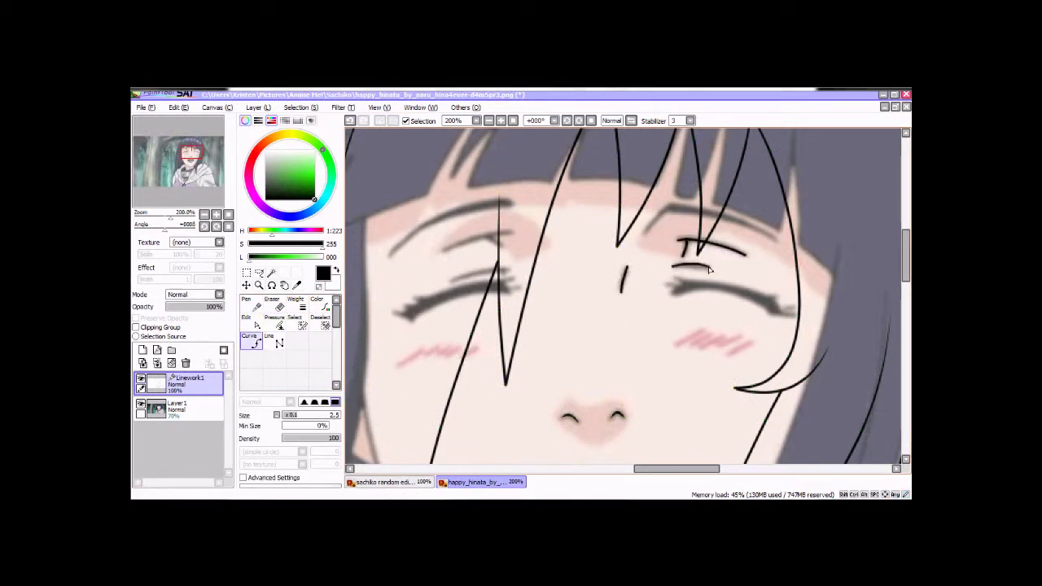
left_click(493, 285)
Trace the right eyebrow with the Curve tool at size 7 and fit its points to the reference with the Edit tool.
key("bracketright")
key("bracketright")
key("bracketright")
key("bracketright")
key("bracketright")
key("bracketright")
key("bracketright")
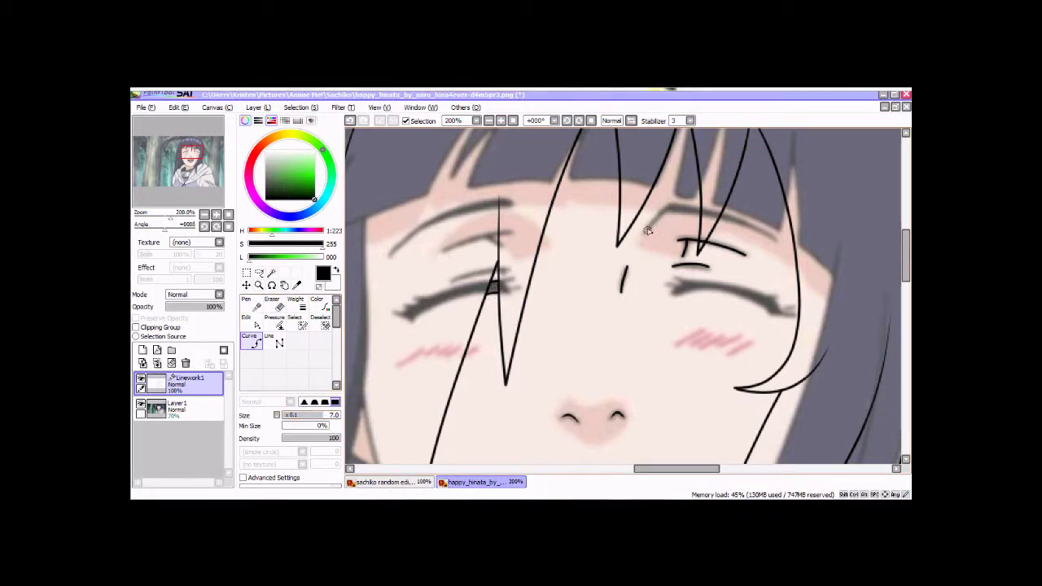
double_click(779, 242)
key("ctrl")
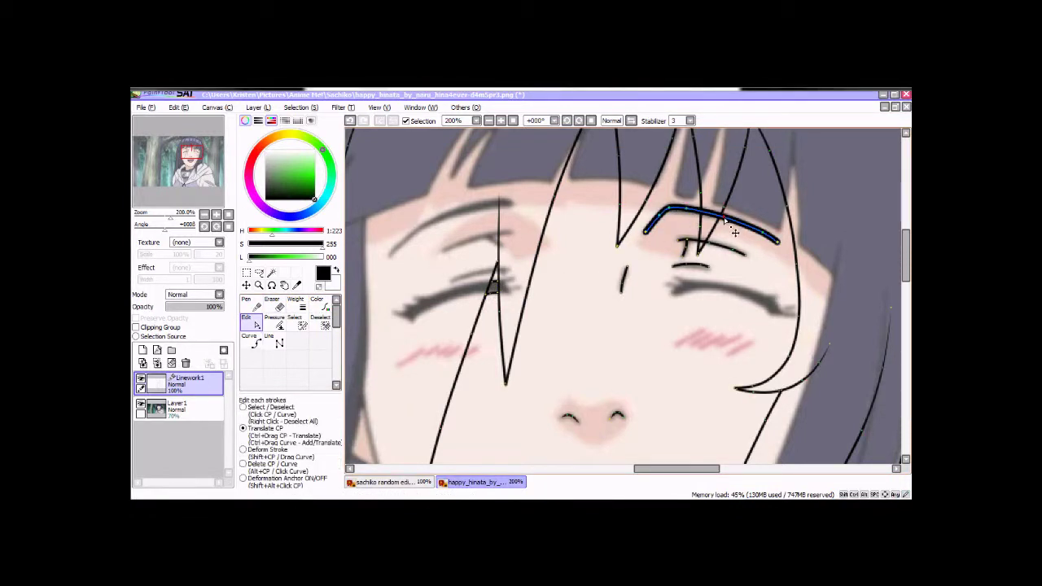
Taper the right eyebrow and eyelid crease lines with the Pressure tool and adjust the short vertical crease with the Edit tool.
key("p")
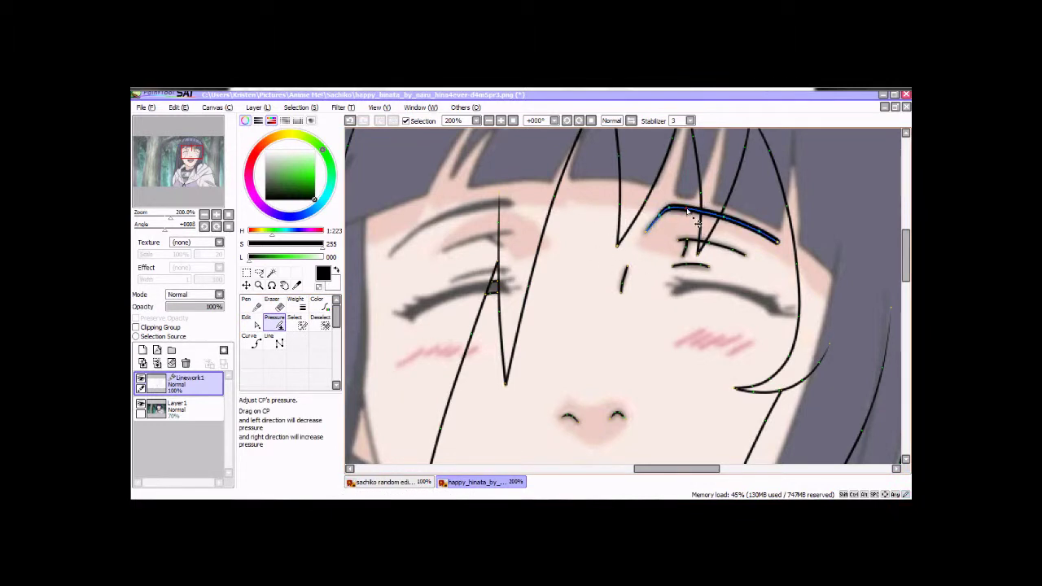
left_click_drag(788, 257, 696, 252)
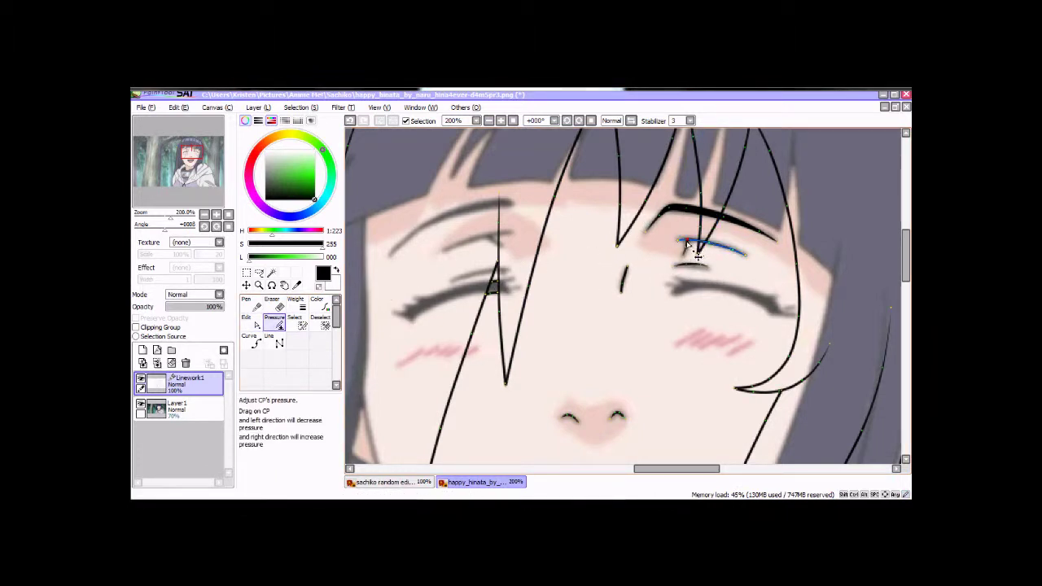
left_click(252, 321)
scroll(624, 295, "up", 2)
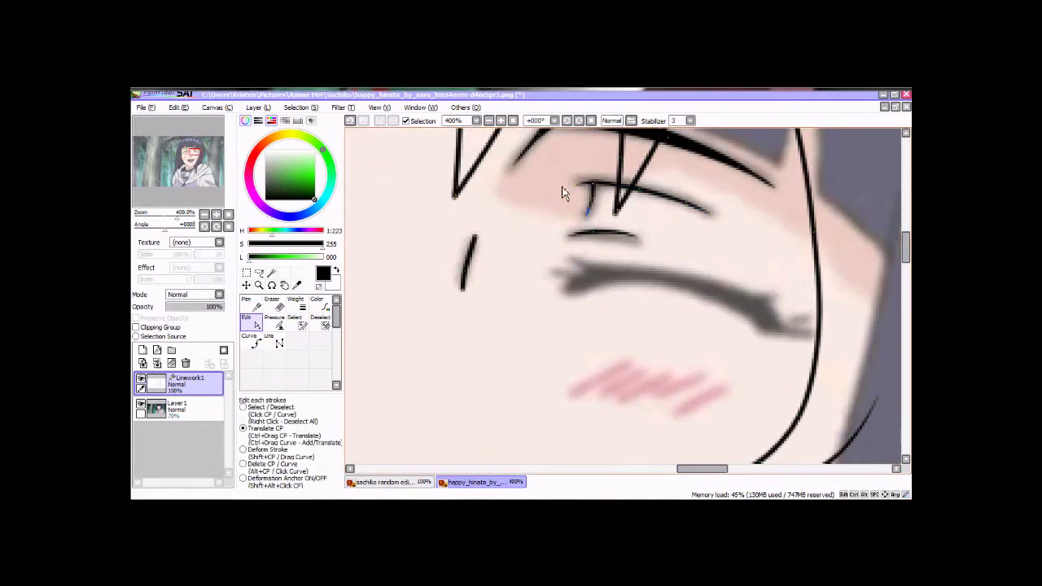
Trace the closed right eye's thick lash arc and its short corner lashes with the Curve tool at size 10.
left_click(251, 339)
left_click(562, 290)
left_click(652, 275)
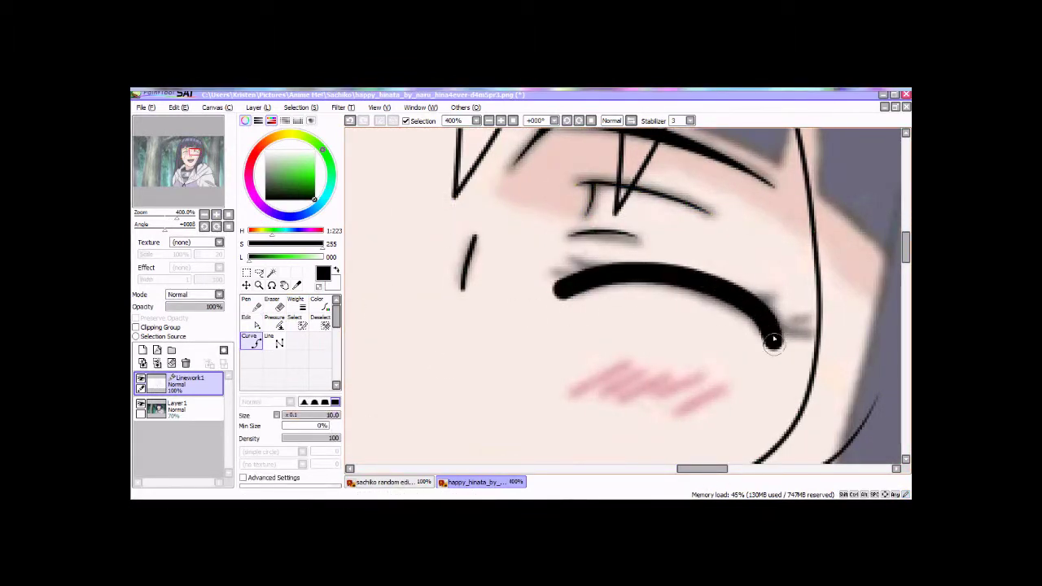
double_click(789, 328)
Taper the right eye's lash arc and corner lashes to points with the Pressure tool and reshape the lash tips.
left_click(279, 321)
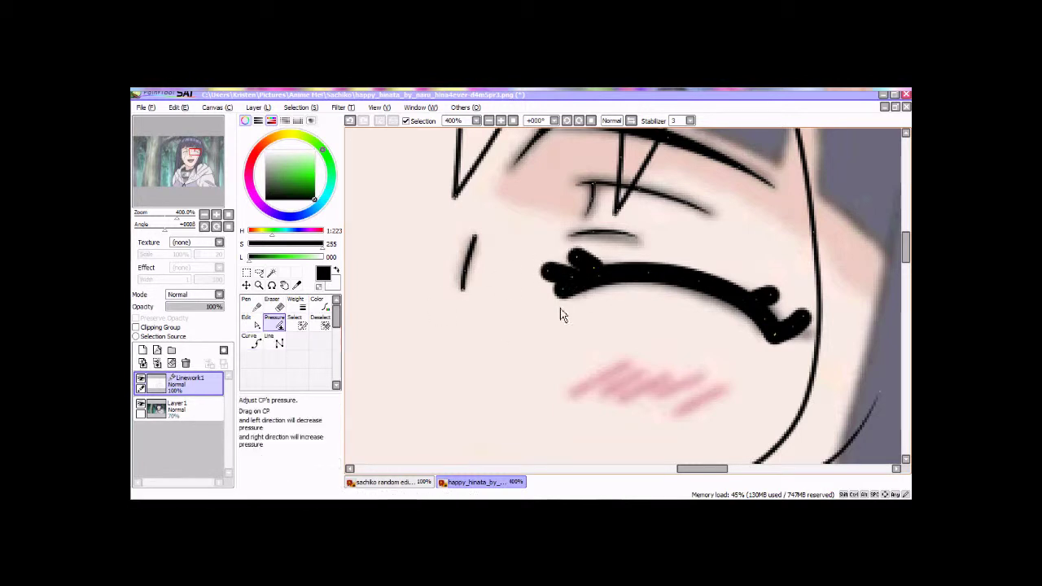
left_click_drag(563, 292, 496, 267)
left_click_drag(651, 275, 623, 272)
left_click_drag(814, 326, 676, 275)
key("ctrl")
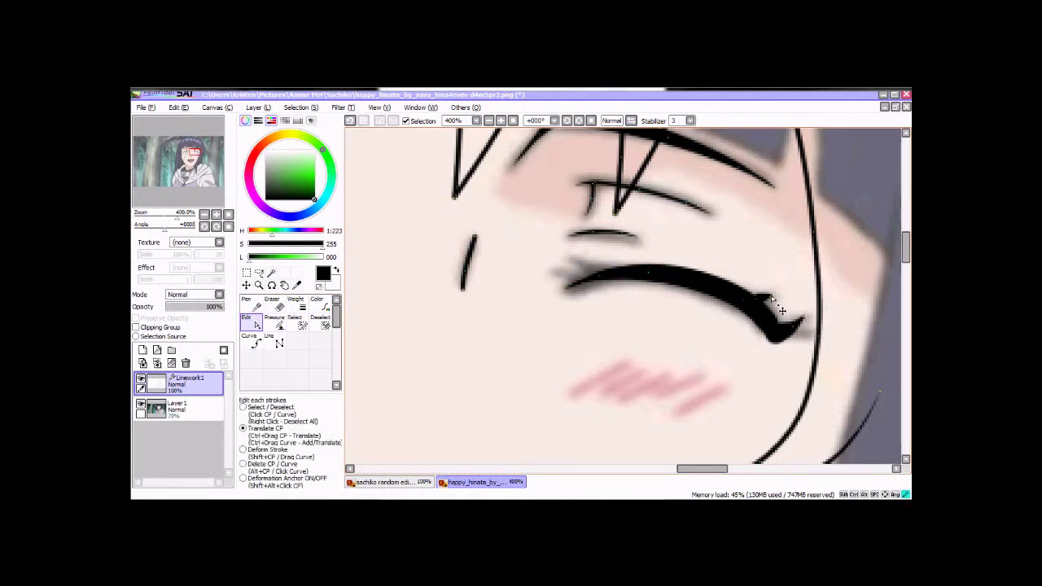
left_click_drag(564, 286, 574, 262)
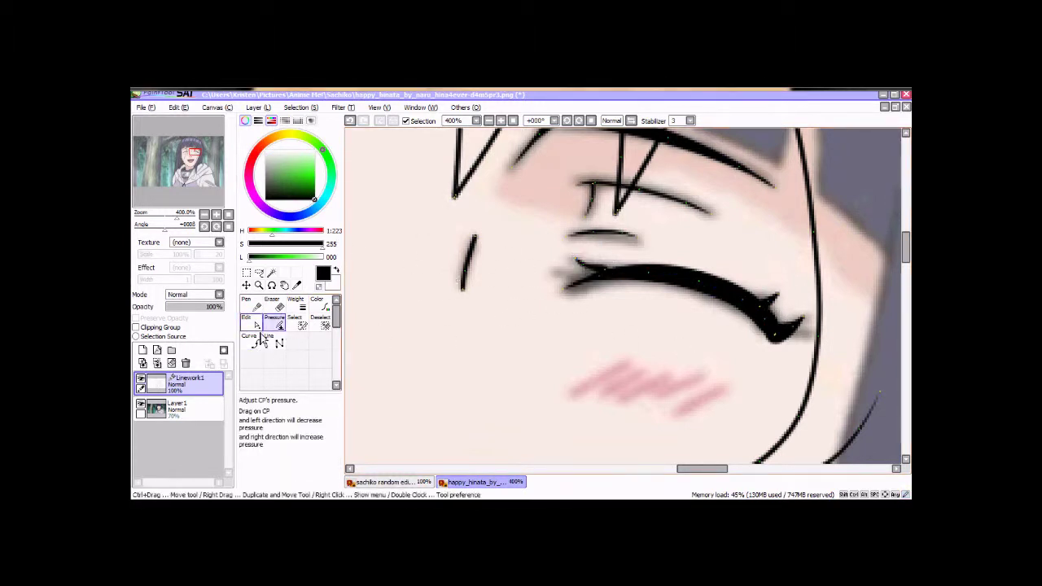
Hide the reference layer and inspect the finished right eye and eyebrow lines up close.
left_click(216, 214)
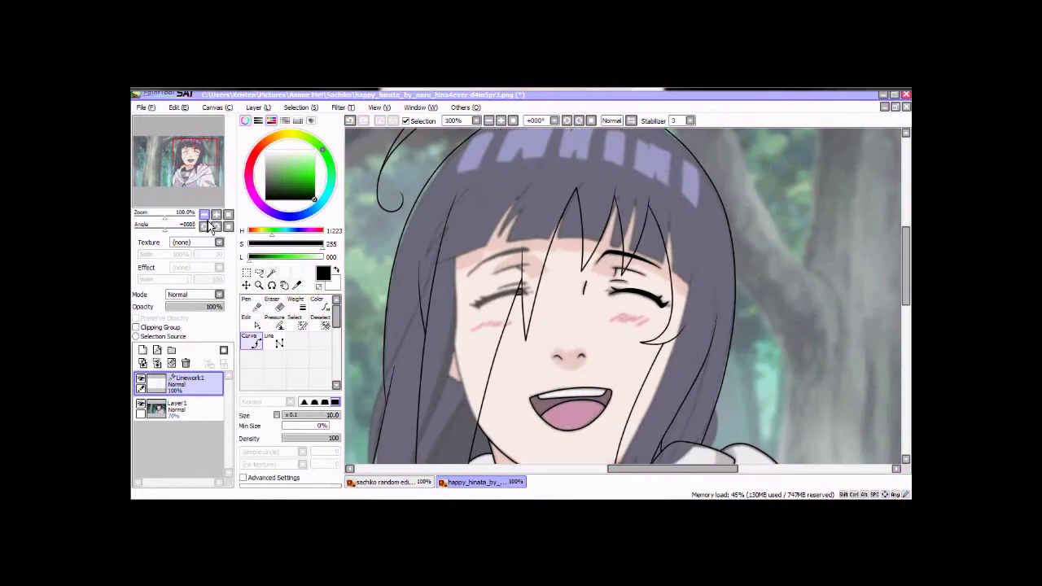
left_click(141, 404)
key("e")
scroll(752, 342, "up", 3)
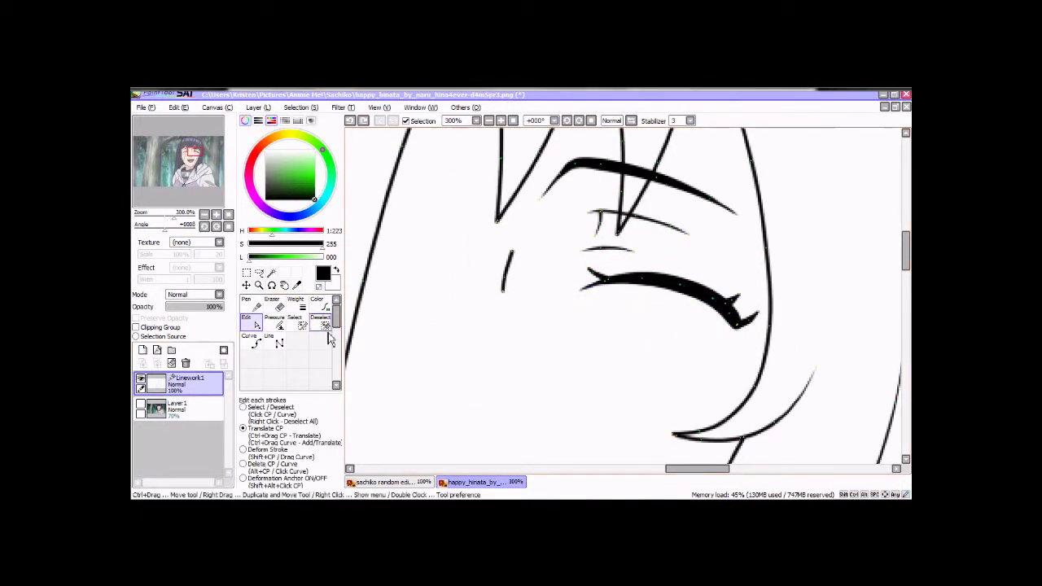
Taper the short line at the nose bridge with the Pressure tool and ink the covered eye's visible corner between the hair strands.
key("r")
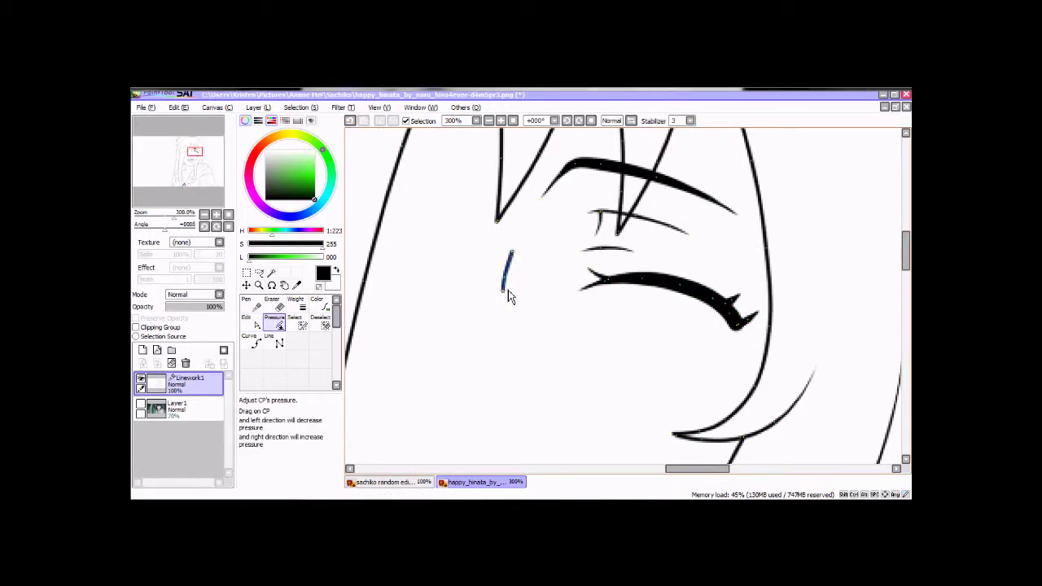
key("c")
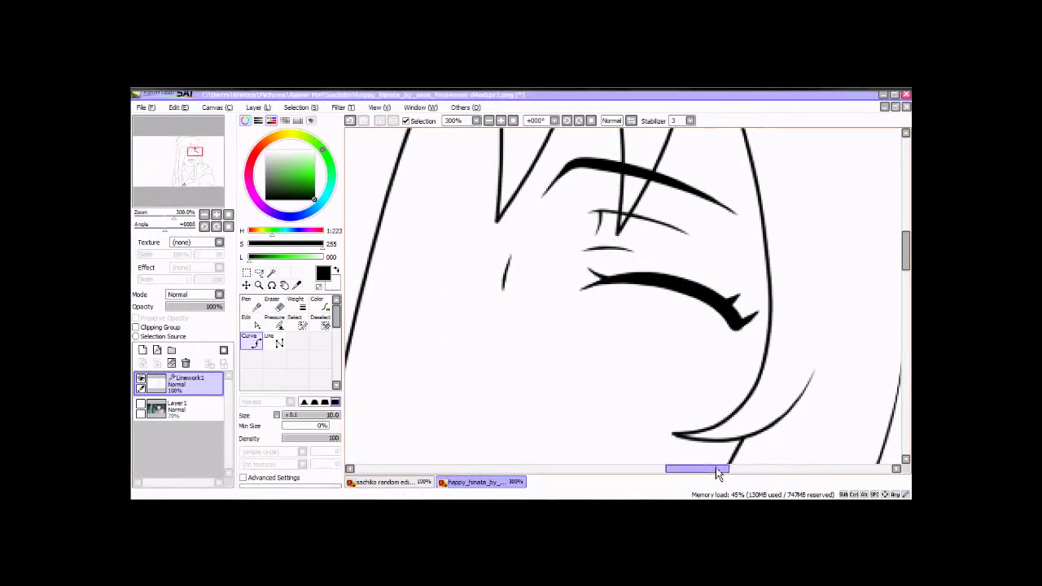
scroll(737, 473, "left", 5)
key("n")
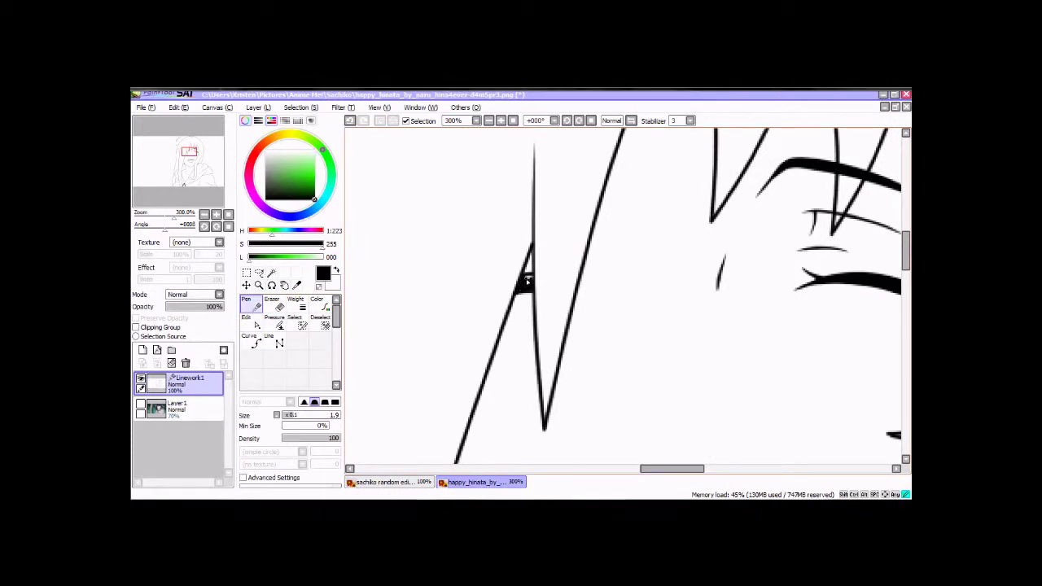
scroll(525, 289, "up", 2)
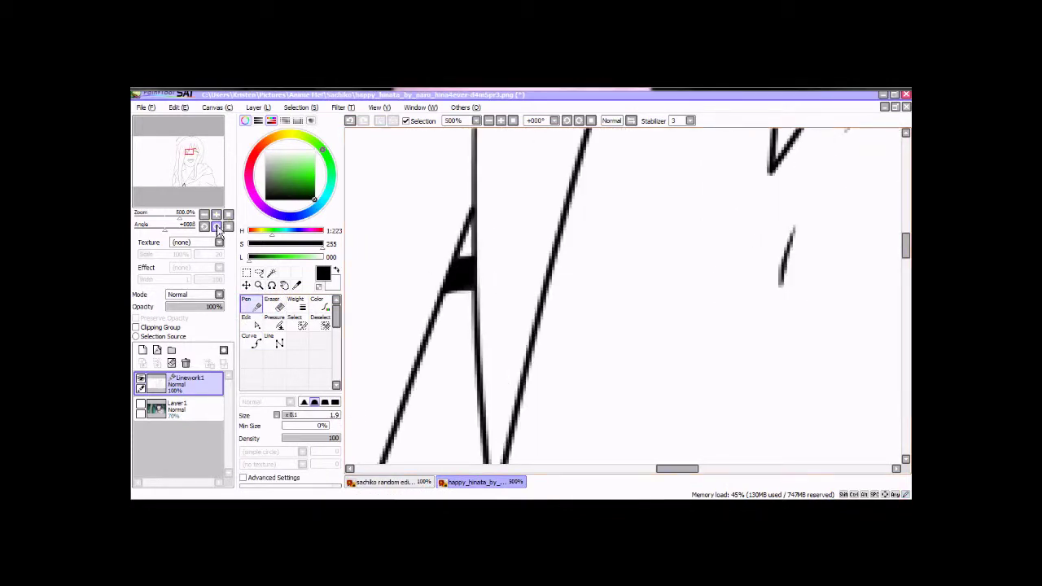
scroll(675, 455, "down", 5)
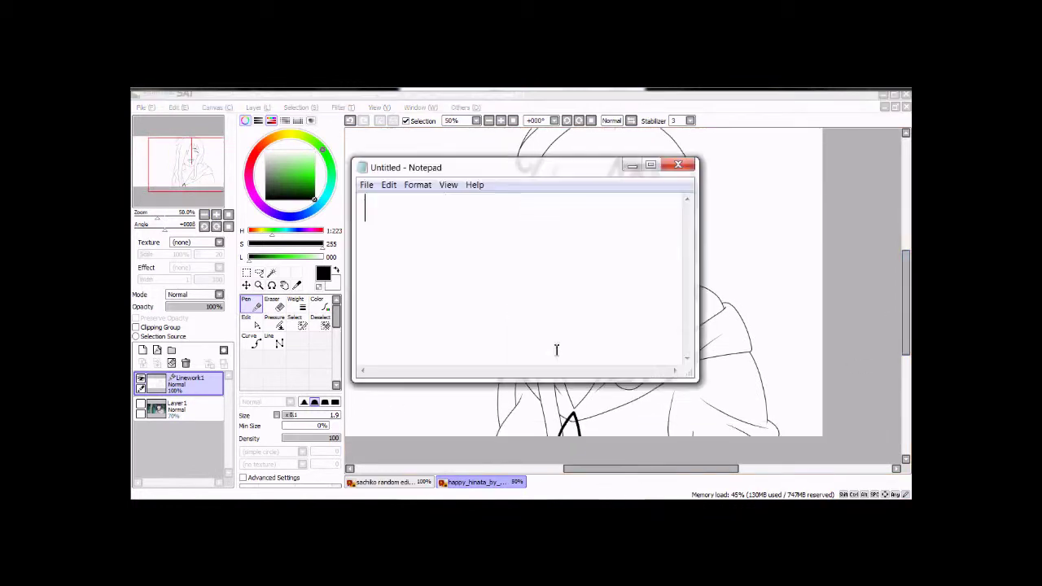
Write "Now we color!!!" in an empty Notepad window.
type("Now we color!!!")
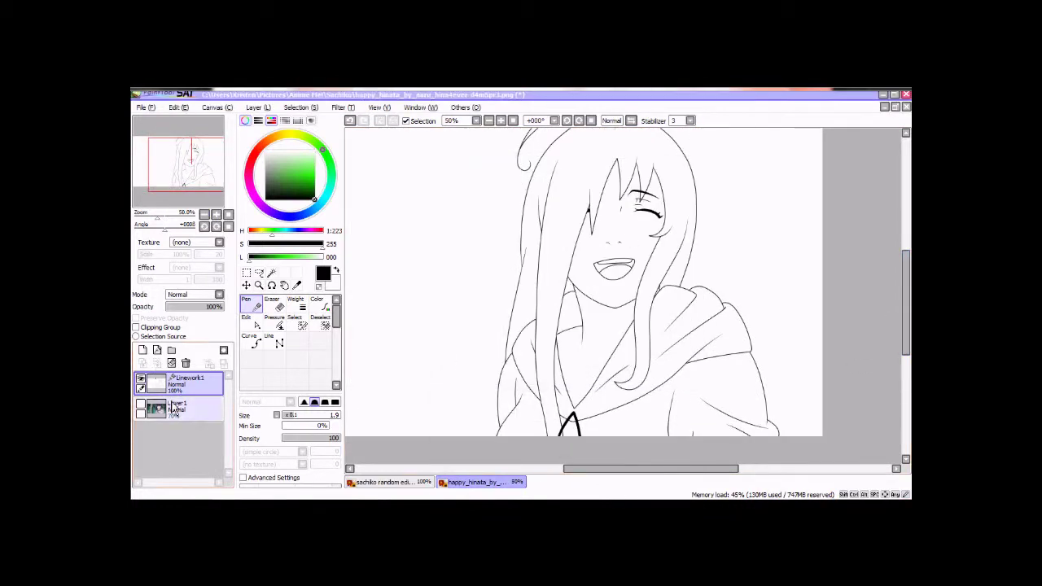
Add a layer beneath the linework and select all hair areas of the line art with the Magic Wand in Transparency (Strict) mode.
left_click(577, 178)
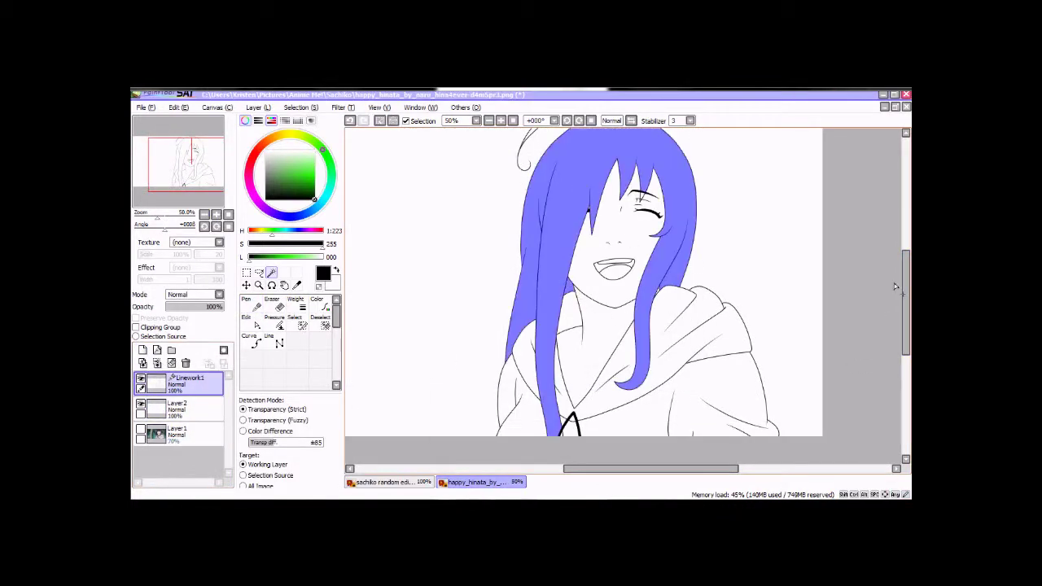
scroll(619, 210, "up", 3)
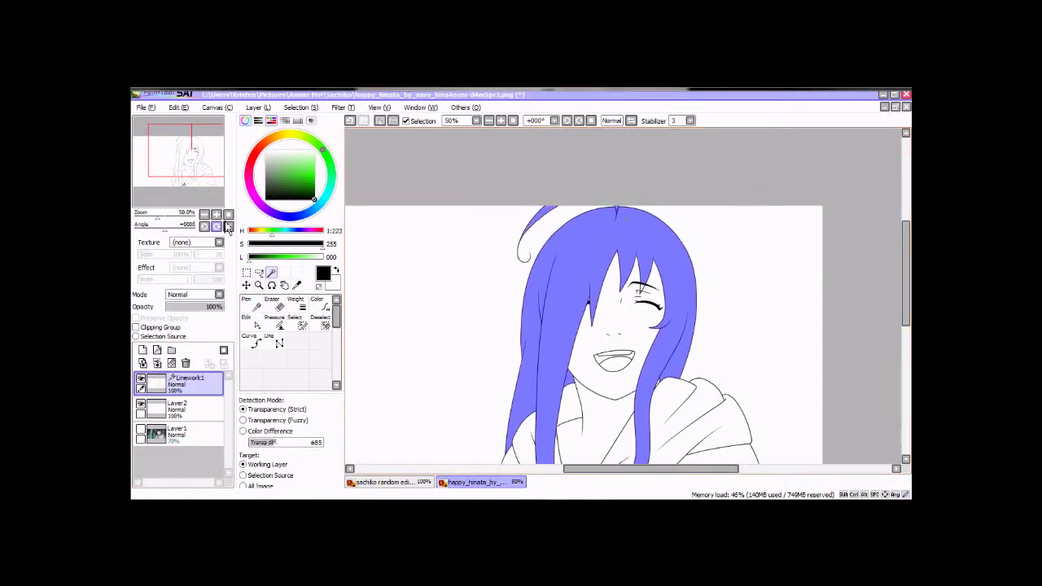
left_click(216, 213)
scroll(691, 276, "up", 6)
scroll(552, 333, "left", 3)
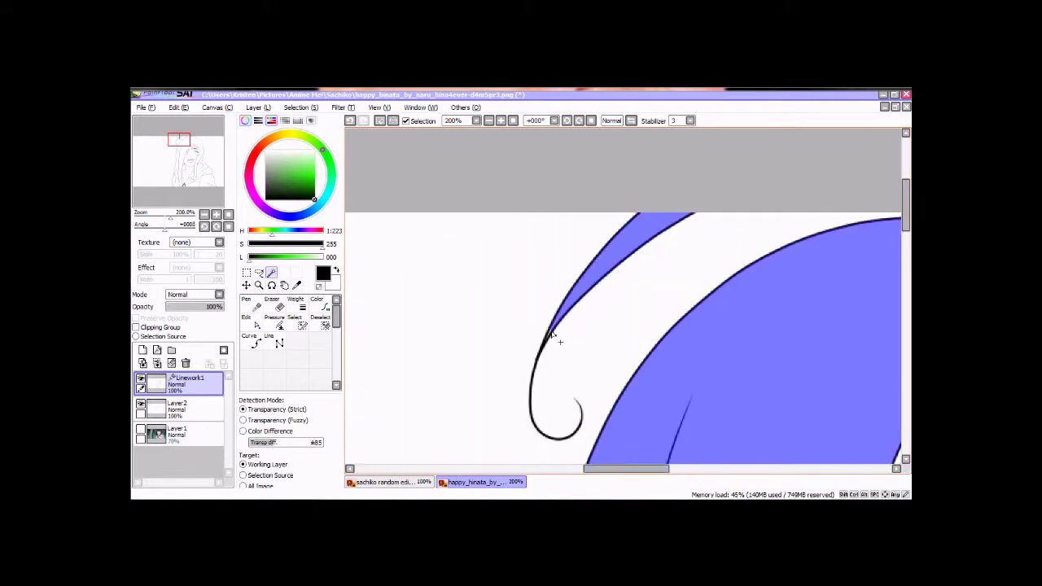
Touch up the hair selection at the thin stray strand and the lower ends of both front locks.
scroll(549, 348, "left", 1)
key("s")
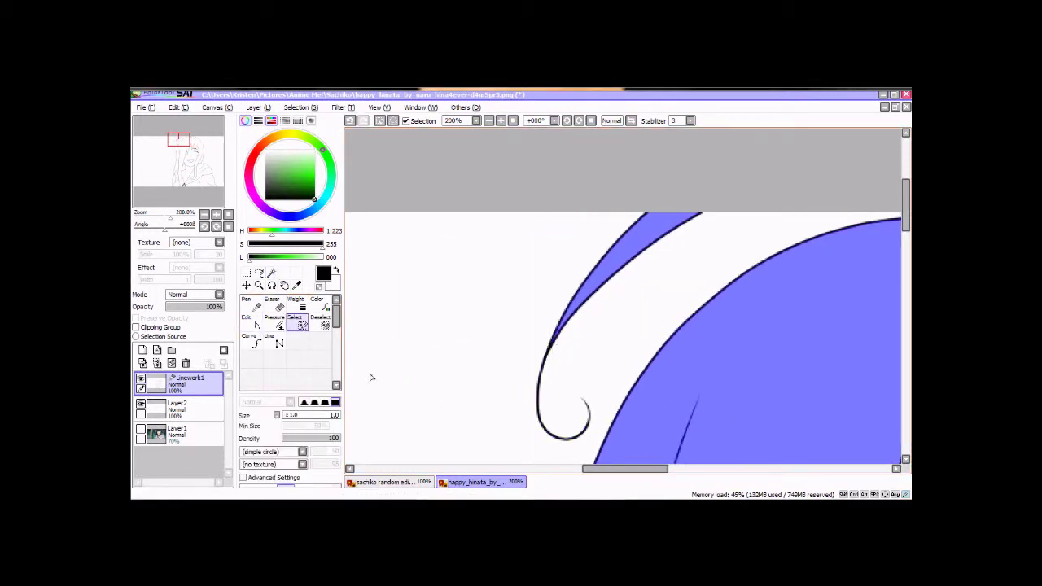
key("w")
scroll(736, 340, "down", 15)
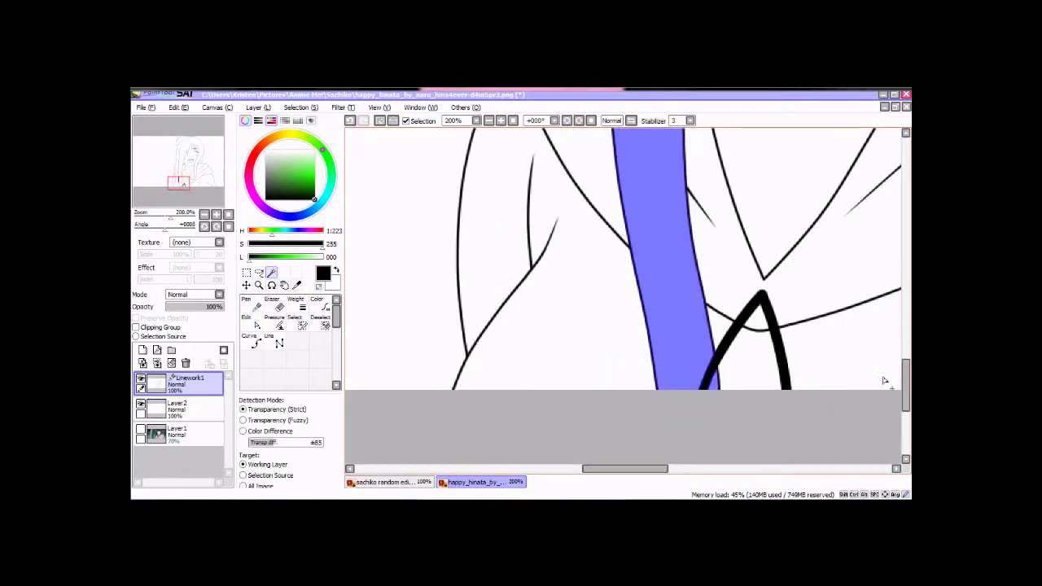
scroll(692, 391, "up", 5)
key("e")
left_click(273, 277)
scroll(908, 366, "right", 5)
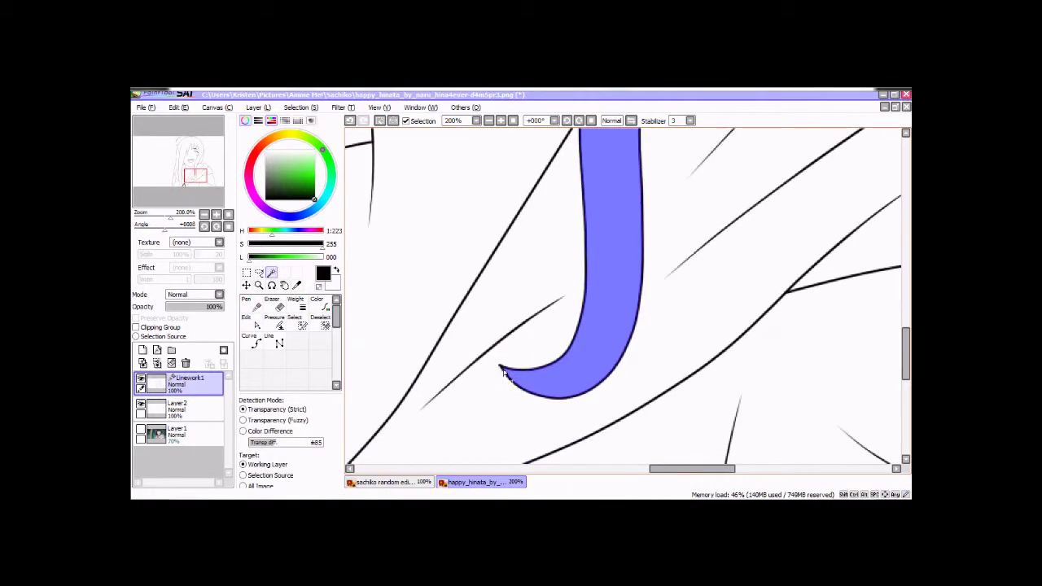
Sample the dark grey hair colour from the sachiko reference picture and fill the selected hair on the layer beneath the linework with the Bucket.
scroll(503, 372, "up", 10)
left_click(389, 482)
left_click(514, 480)
left_click(249, 336)
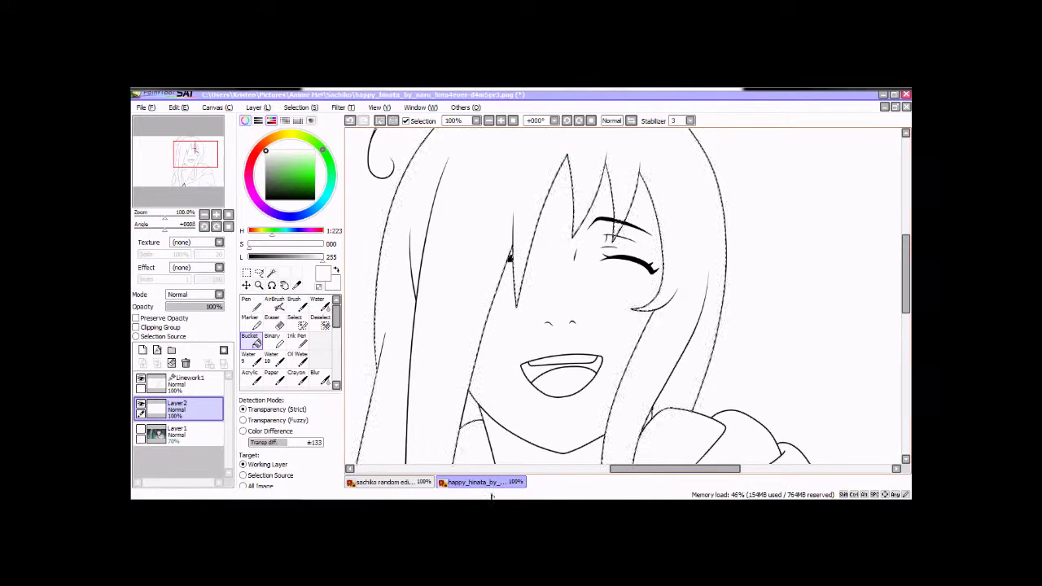
left_click(389, 482)
left_click(480, 482)
left_click(439, 341)
scroll(570, 326, "up", 3)
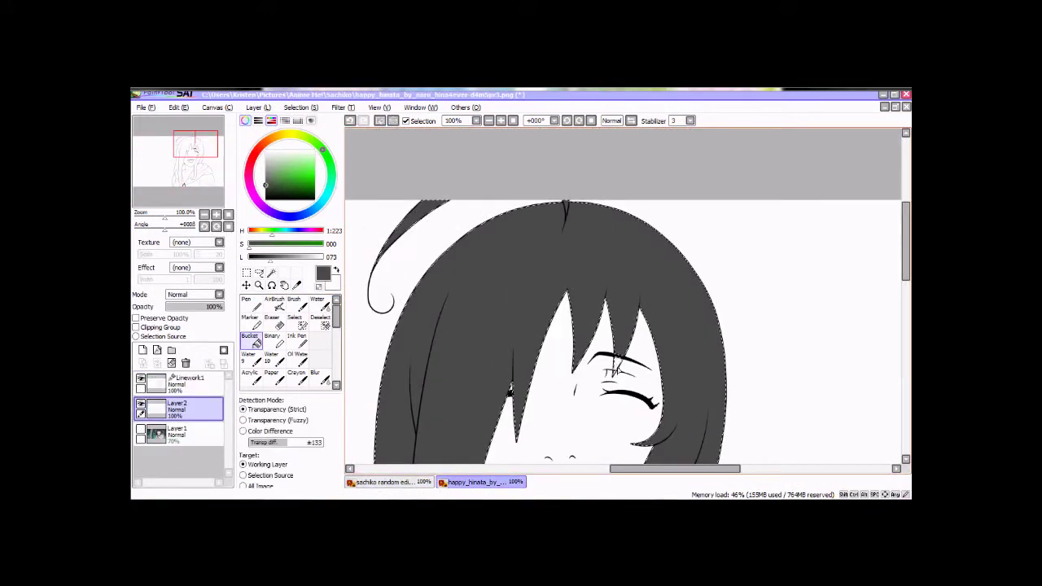
scroll(619, 367, "down", 5)
scroll(618, 368, "up", 3)
Sample the darker grey from the reference picture and add a normal layer and a linework layer above the hair fill.
left_click(389, 482)
left_click(480, 482)
scroll(674, 418, "up", 1)
scroll(630, 336, "up", 2)
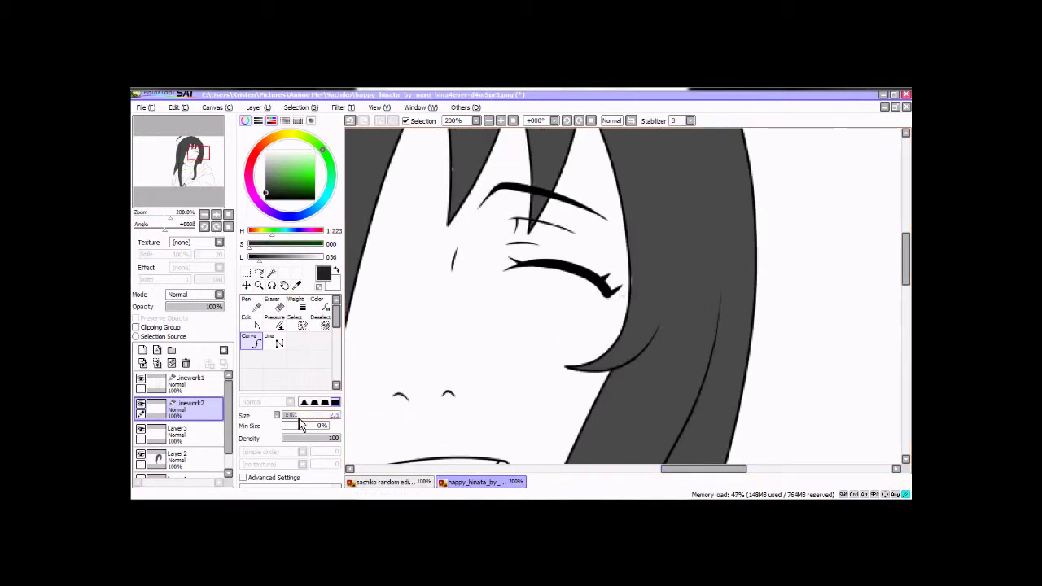
Trace a closed shadow outline along the right front lock from cheek to tip with the Curve tool at size 2.5.
left_click_drag(572, 354, 651, 345)
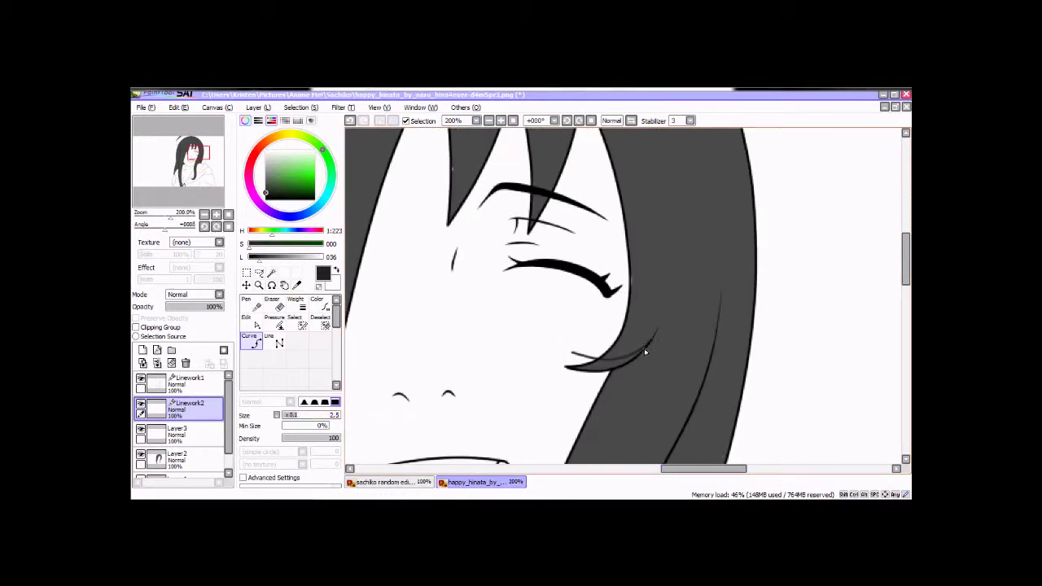
scroll(601, 427, "down", 3)
left_click_drag(604, 181, 579, 241)
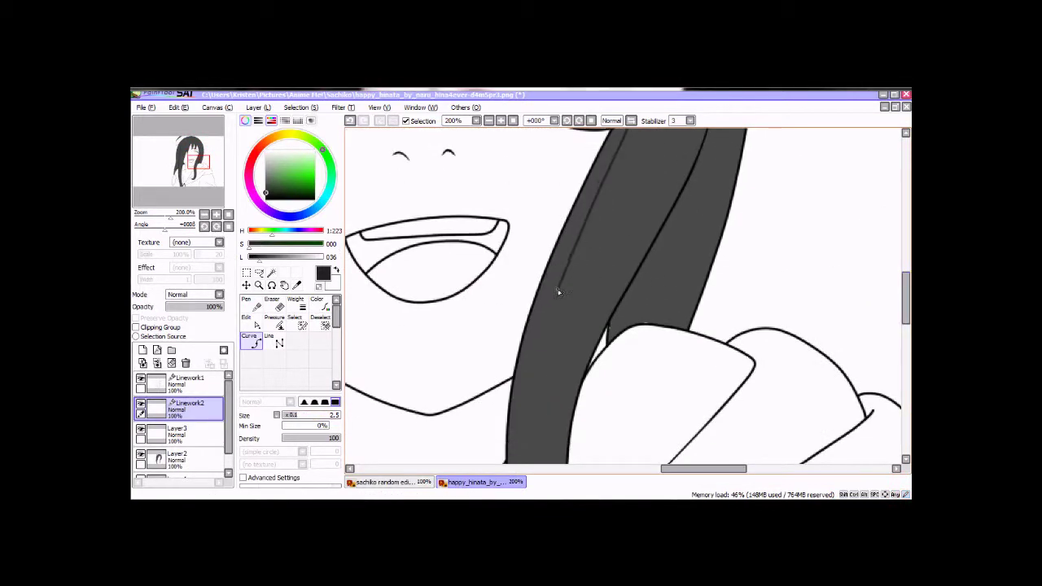
left_click_drag(538, 343, 528, 418)
scroll(528, 418, "down", 3)
left_click_drag(525, 186, 527, 380)
scroll(473, 342, "up", 7)
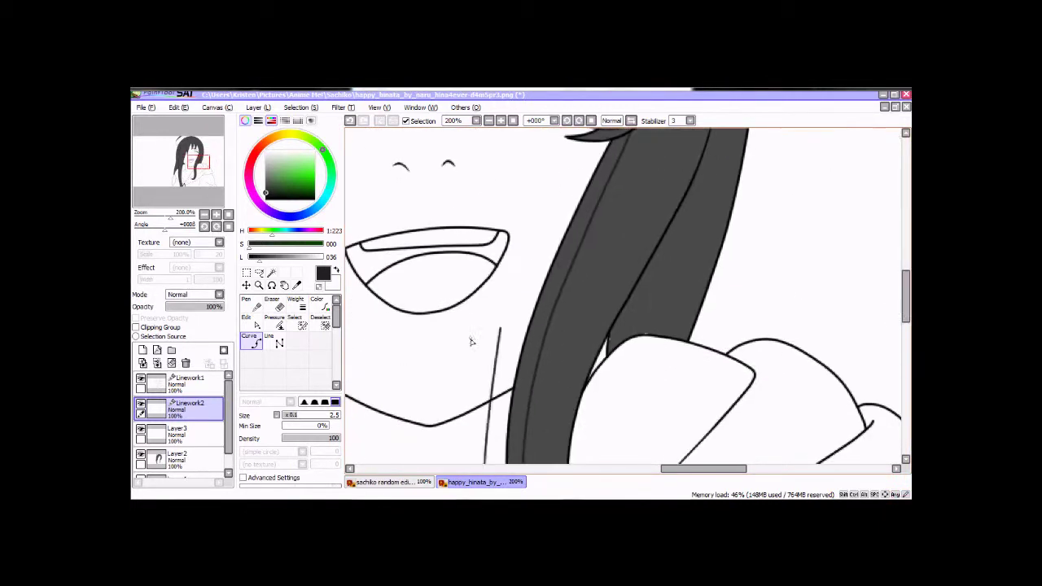
key("alt+Tab")
key("alt+Tab")
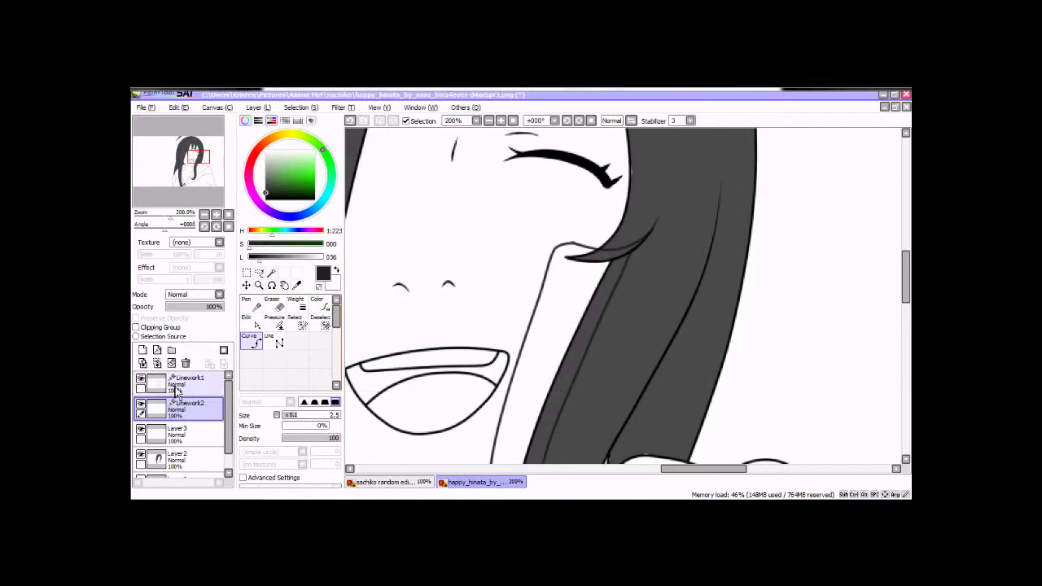
Paint the missed gaps of the grey hair fill along the right lock and bangs with the Pen at size 14.
left_click(179, 458)
left_click(249, 304)
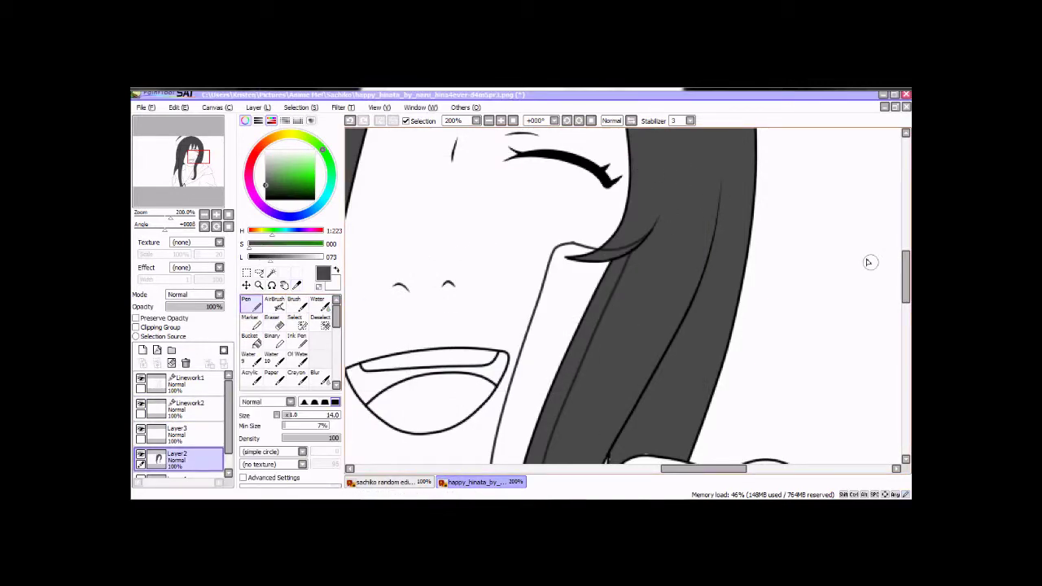
scroll(655, 302, "down", 2)
scroll(547, 383, "down", 4)
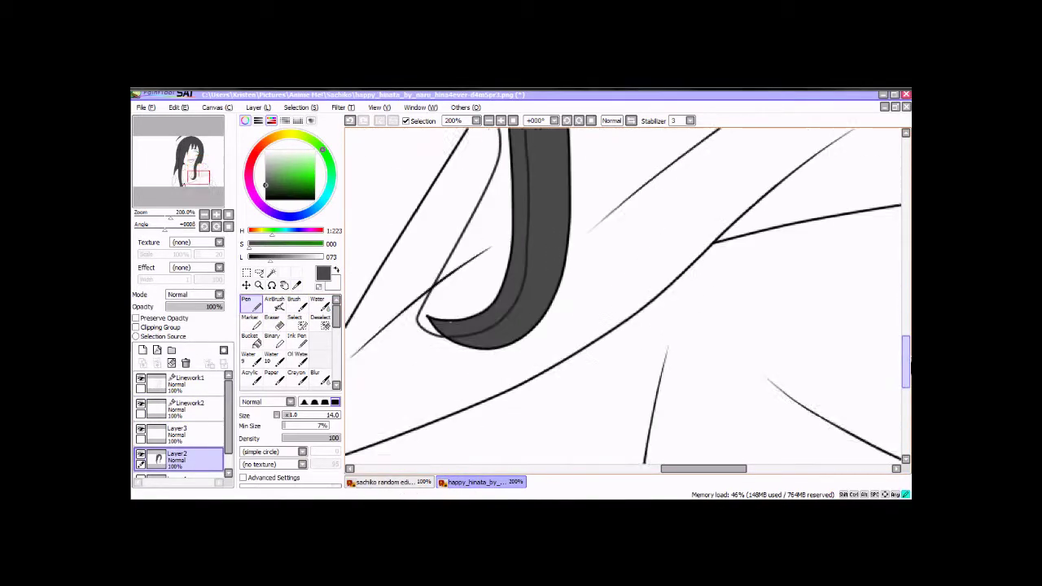
left_click_drag(904, 366, 902, 248)
scroll(600, 442, "down", 5)
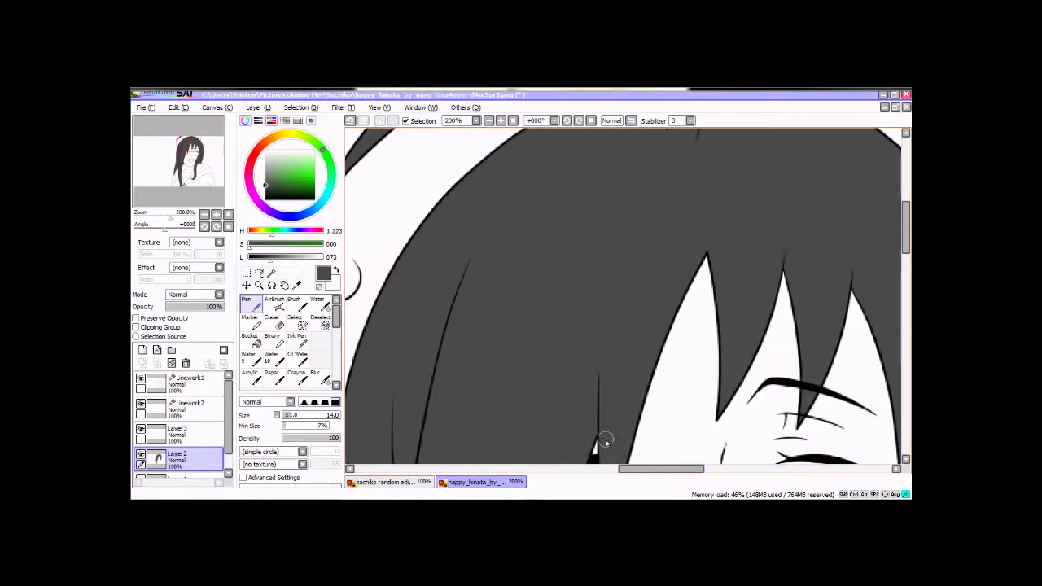
scroll(656, 279, "left", 2)
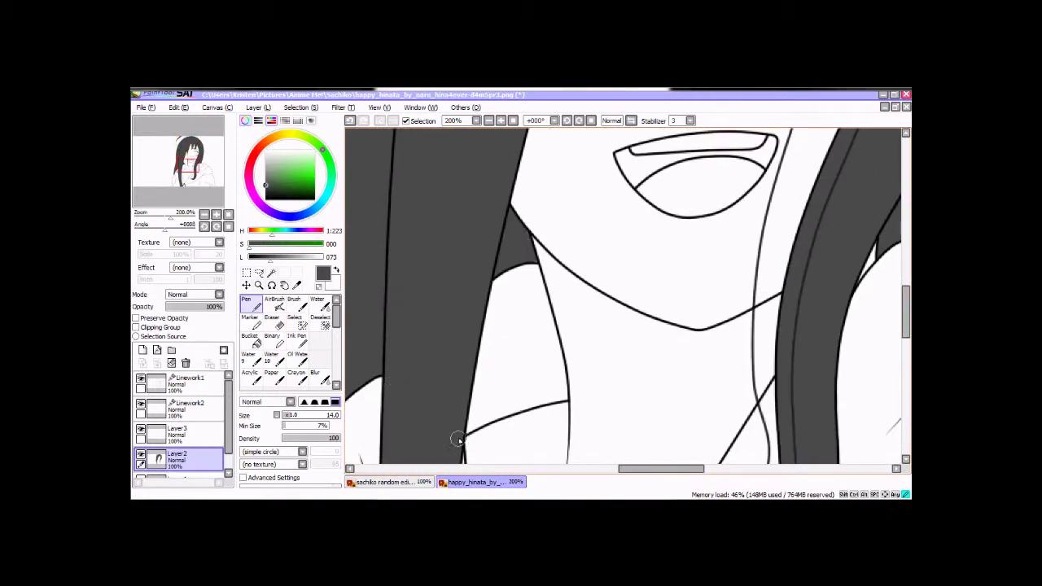
Clean the fill along the left front lock with the Eraser at size 11 and paint its remaining gaps with the Pen.
key("e")
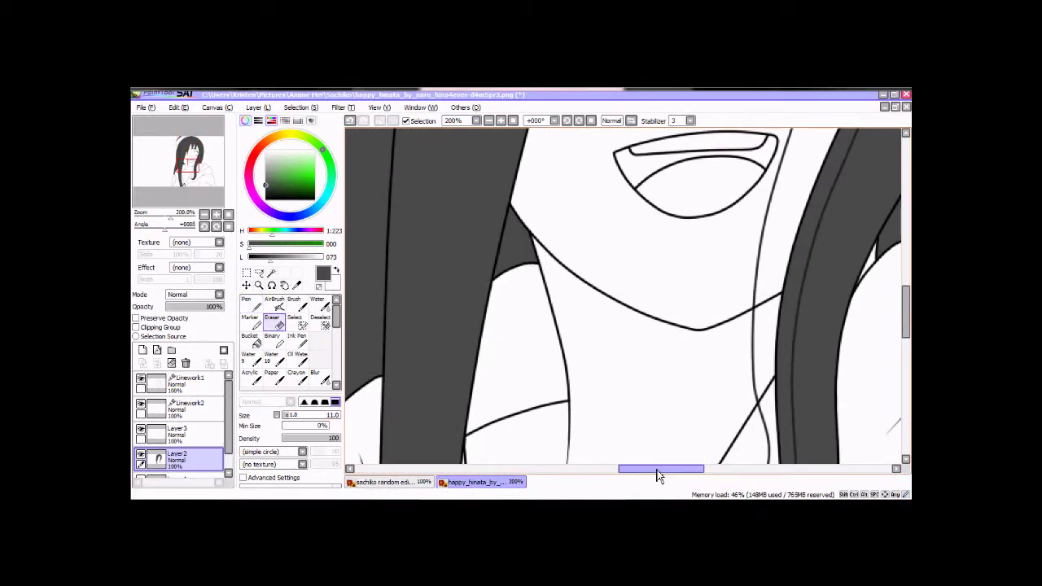
left_click_drag(657, 477, 631, 476)
key("n")
scroll(657, 413, "down", 3)
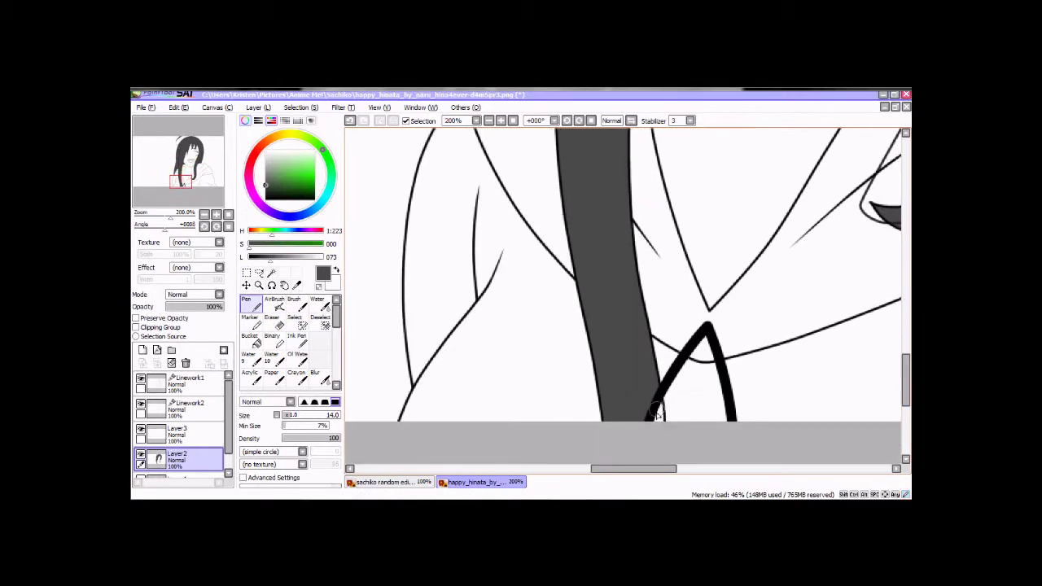
scroll(662, 472, "up", 5)
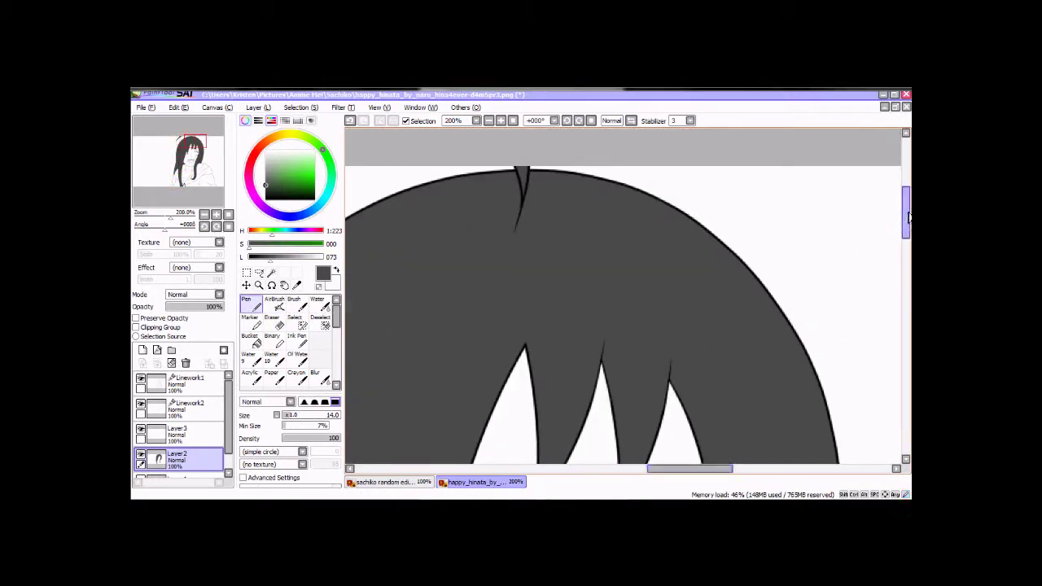
scroll(910, 249, "down", 3)
scroll(910, 249, "down", 5)
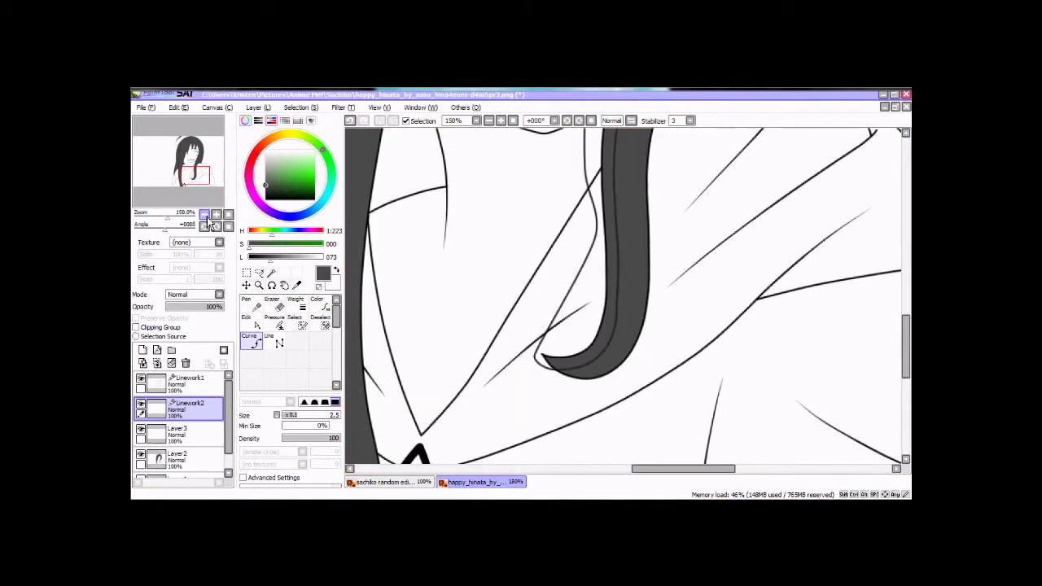
Adjust the right lock's shadow curve with the Edit tool and resample the darker grey from the sachiko reference picture.
key("e")
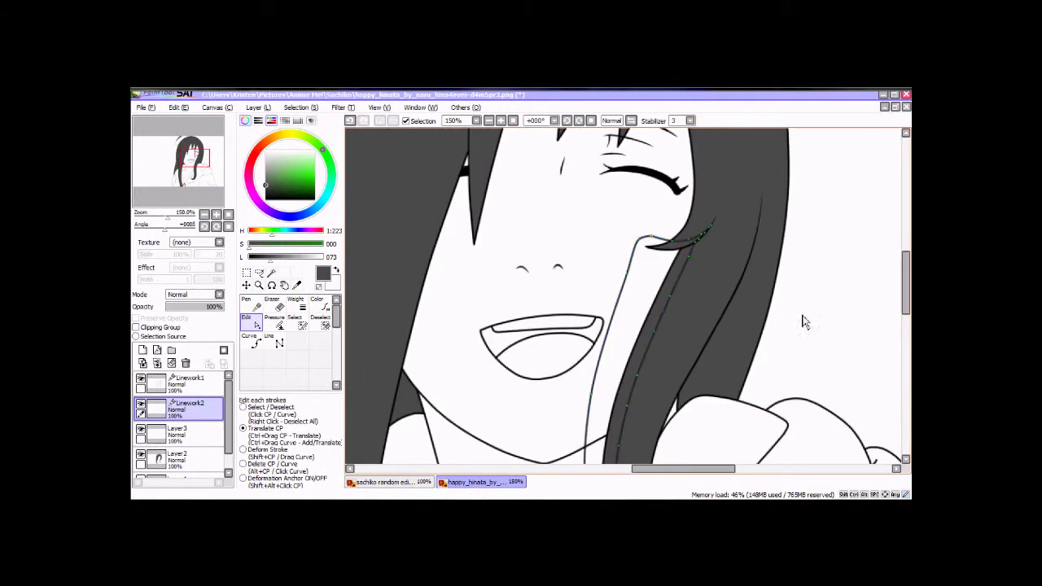
scroll(651, 366, "up", 1)
key("c")
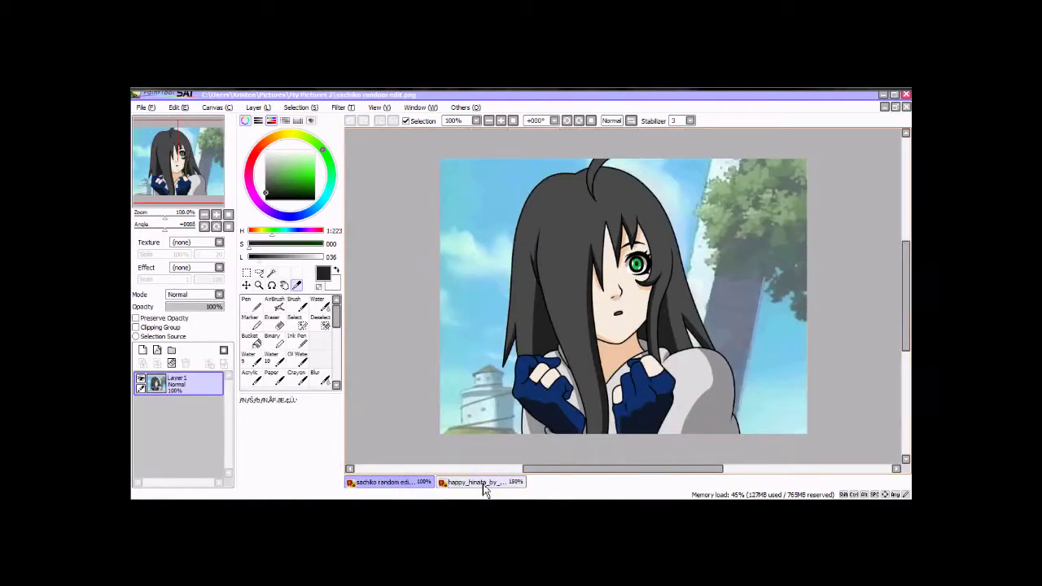
left_click(482, 482)
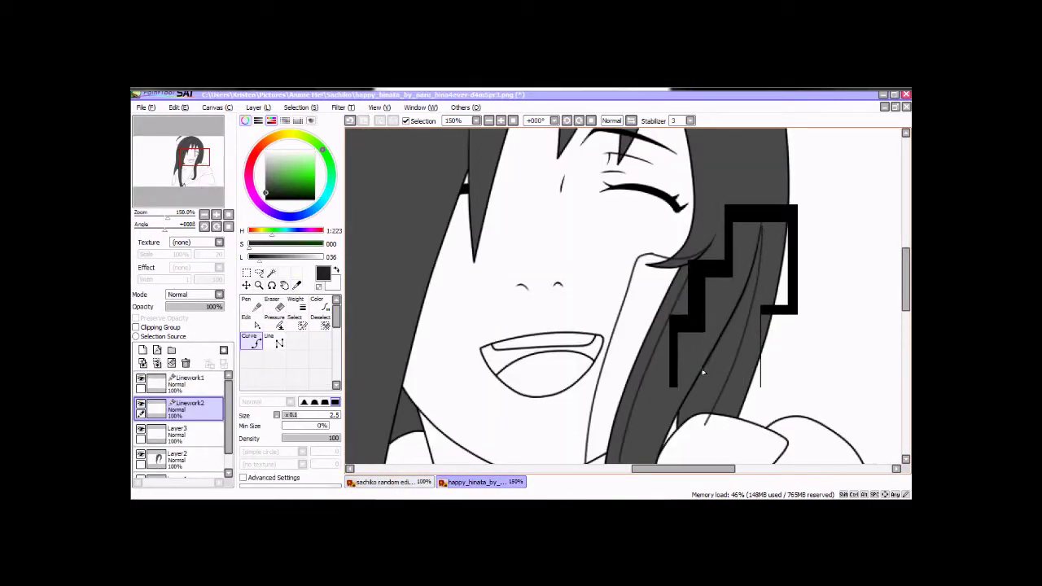
Outline the shadow on the hair behind the right front lock and adjust its control points above the shoulder with the Edit tool.
scroll(675, 422, "up", 2)
key("v")
left_click(675, 257)
left_click_drag(609, 379, 609, 223)
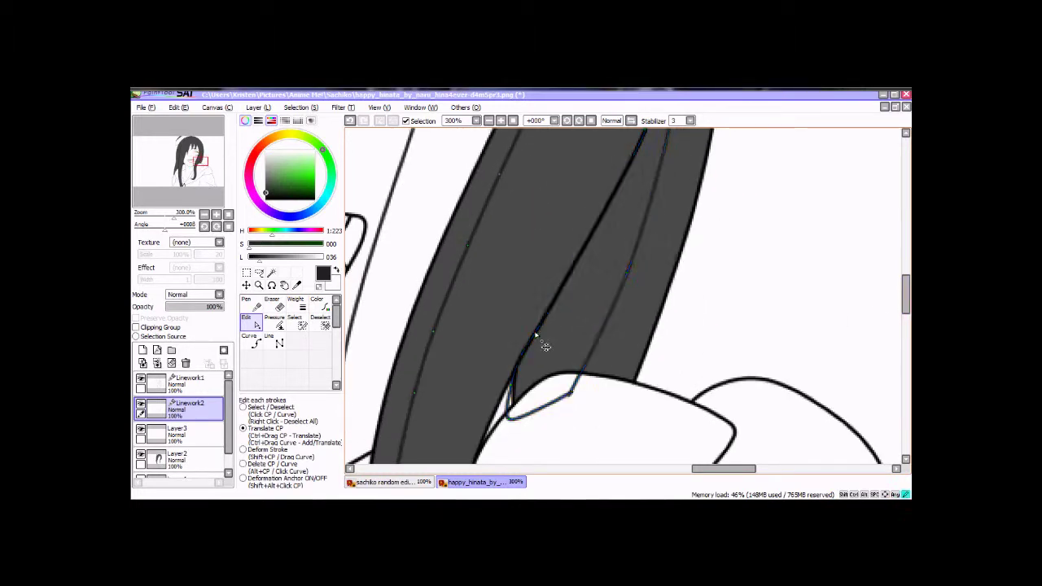
Trace closed shadow outlines around the two pointed bangs above the closed eye with the Curve tool at size 2.5.
left_click(249, 340)
left_click(470, 382)
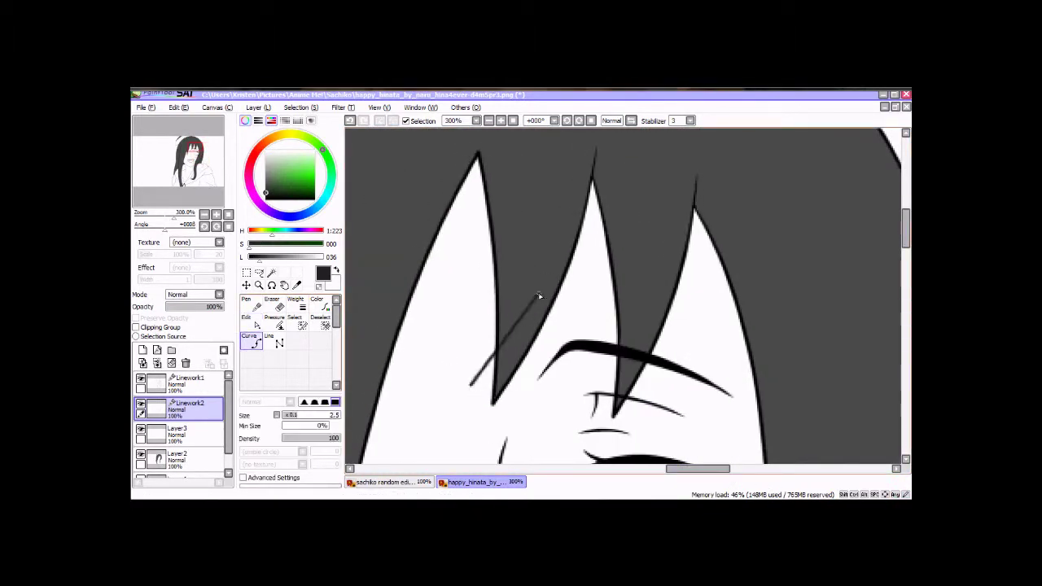
left_click(591, 185)
double_click(492, 407)
left_click(606, 388)
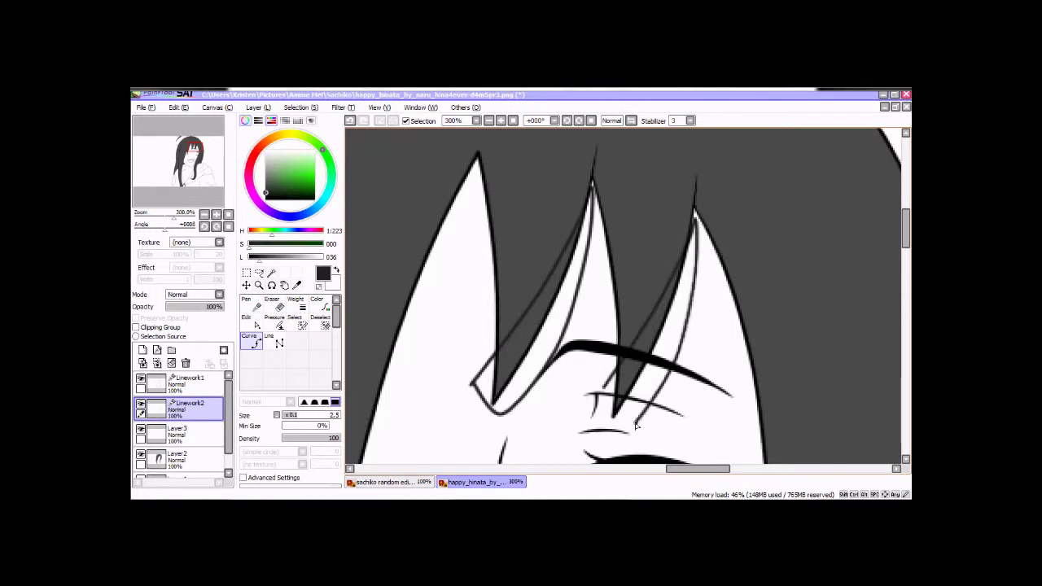
double_click(637, 427)
Trace a closed shadow outline around the long pointed bang beside the covered eye and adjust its top point with the Edit tool.
left_click_drag(700, 468, 675, 469)
scroll(564, 273, "down", 3)
left_click(542, 172)
double_click(592, 411)
key("ctrl")
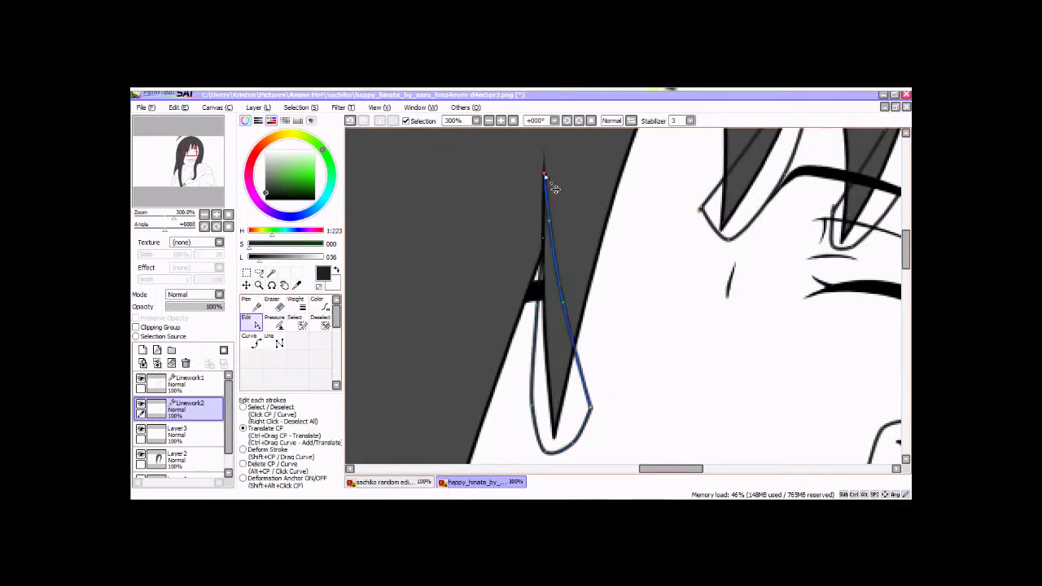
Trace a narrow V-shaped closed shadow outline where the outer hair strands meet and refine its control points with the Edit tool.
scroll(551, 237, "left", 5)
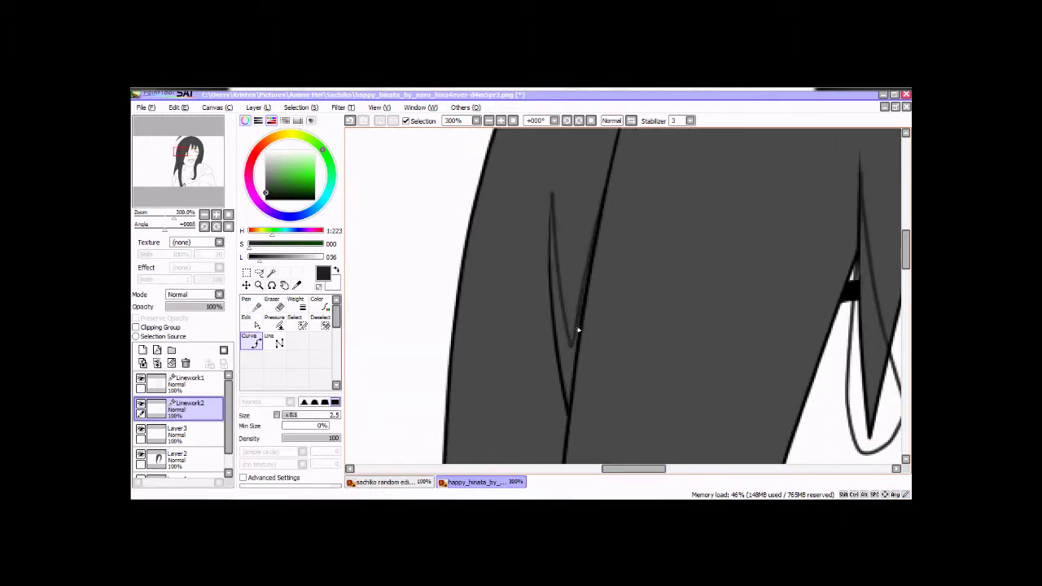
double_click(551, 204)
key("ctrl")
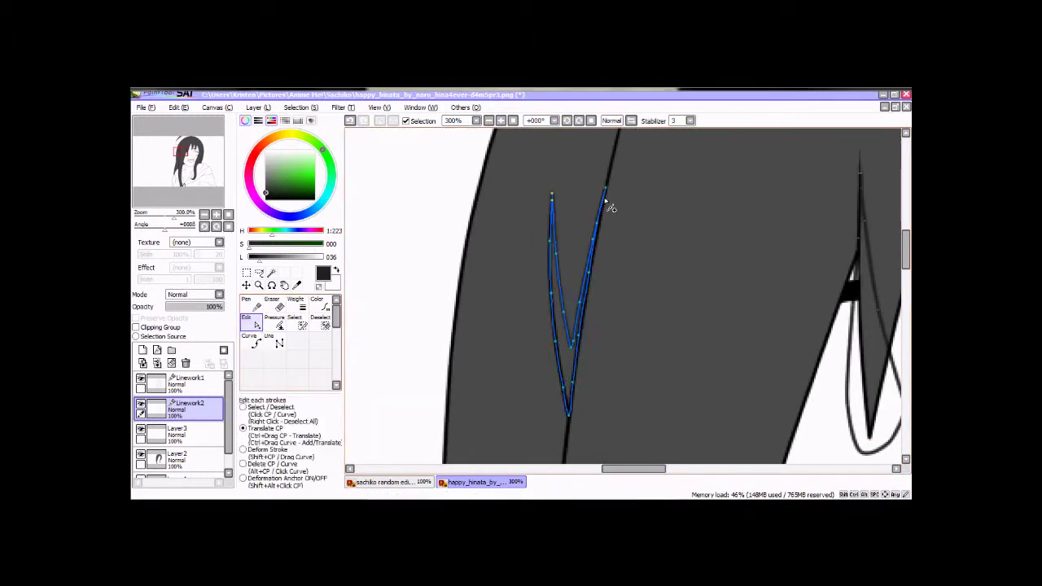
key("ctrl")
key("ctrl")
key("ctrl")
key("ctrl")
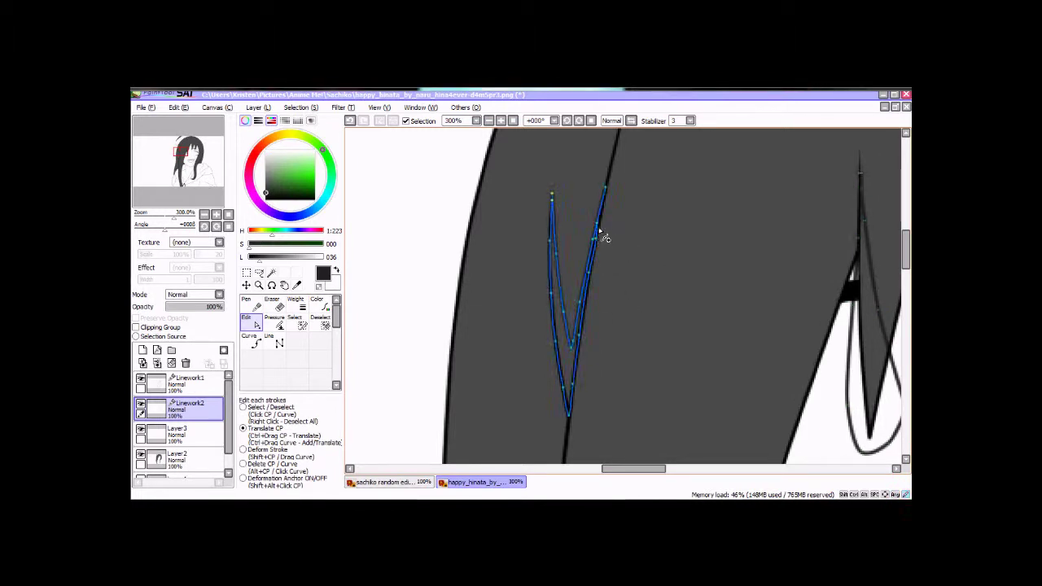
Trace a small closed shadow outline over the notch on the hair's outer edge with the Curve tool at size 2.5.
left_click(255, 342)
scroll(623, 295, "down", 3)
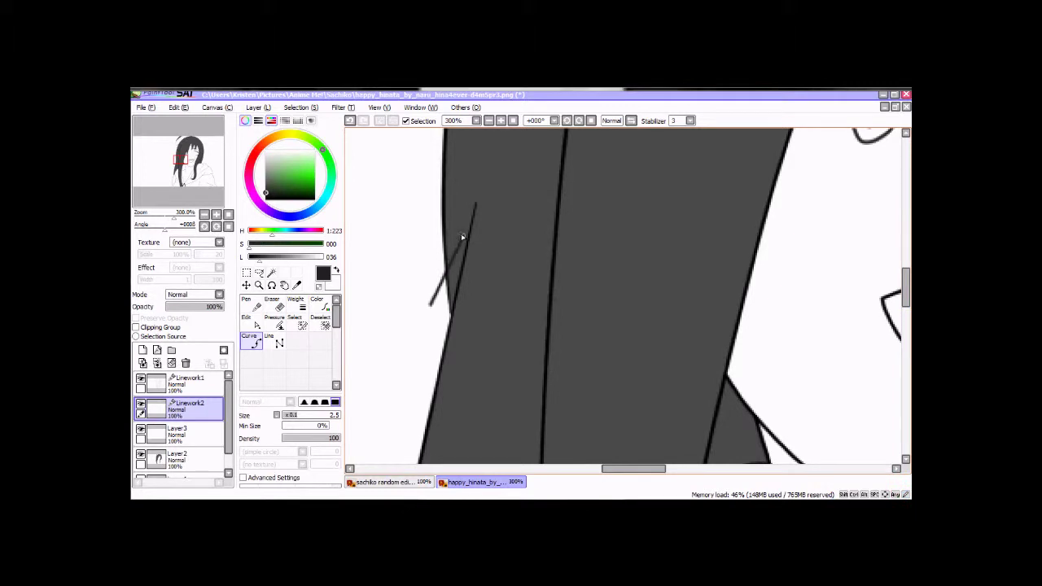
key("ctrl+minus")
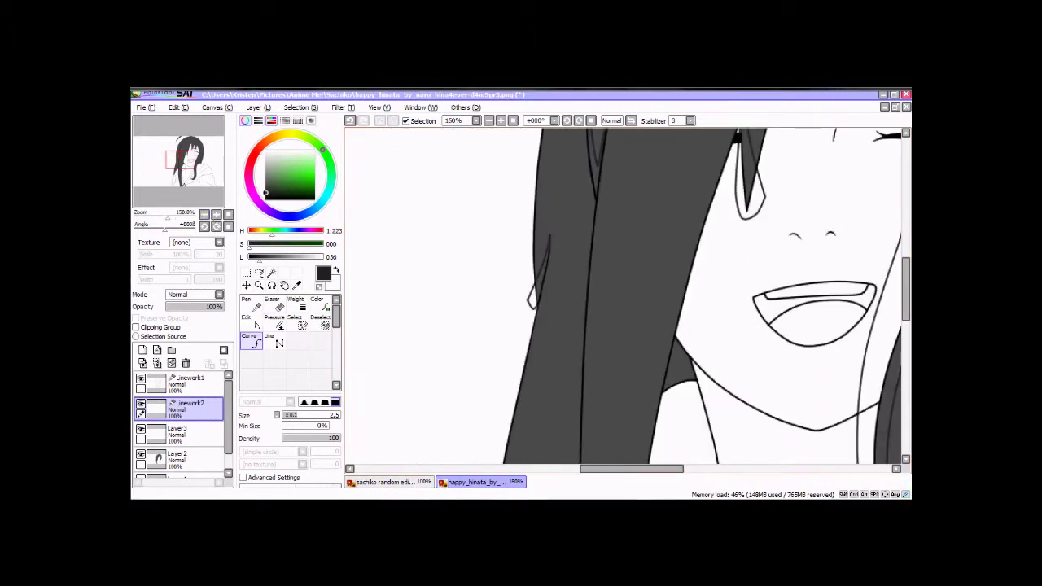
scroll(535, 305, "down", 3)
scroll(586, 293, "up", 3)
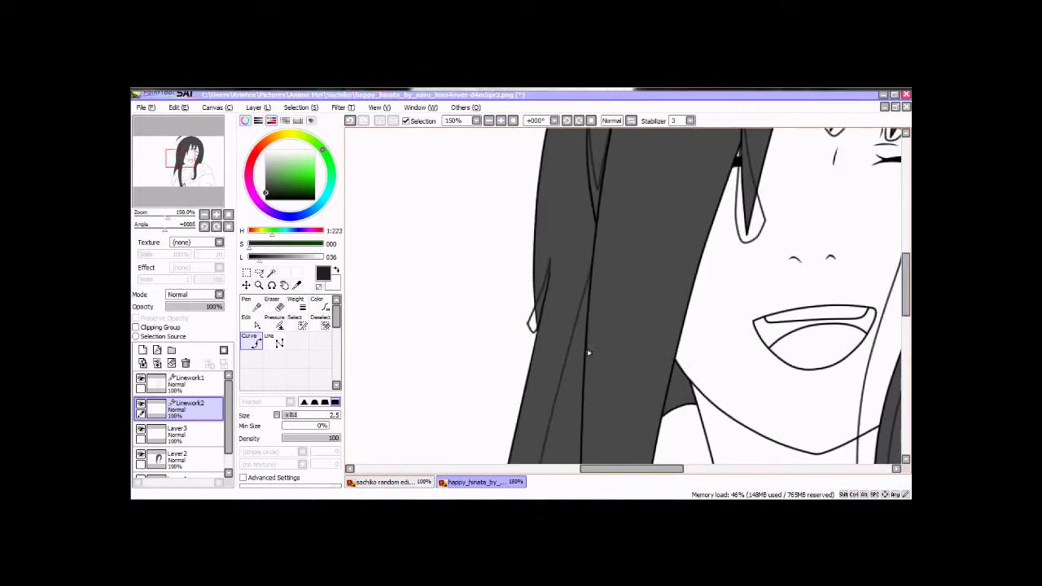
Outline the shadow down the outer hair section behind the long front lock and adjust its points with the Edit tool.
scroll(582, 317, "down", 3)
key("ctrl+plus")
key("ctrl+plus")
key("ctrl+plus")
left_click(257, 324)
left_click_drag(512, 345, 500, 349)
scroll(769, 324, "up", 3)
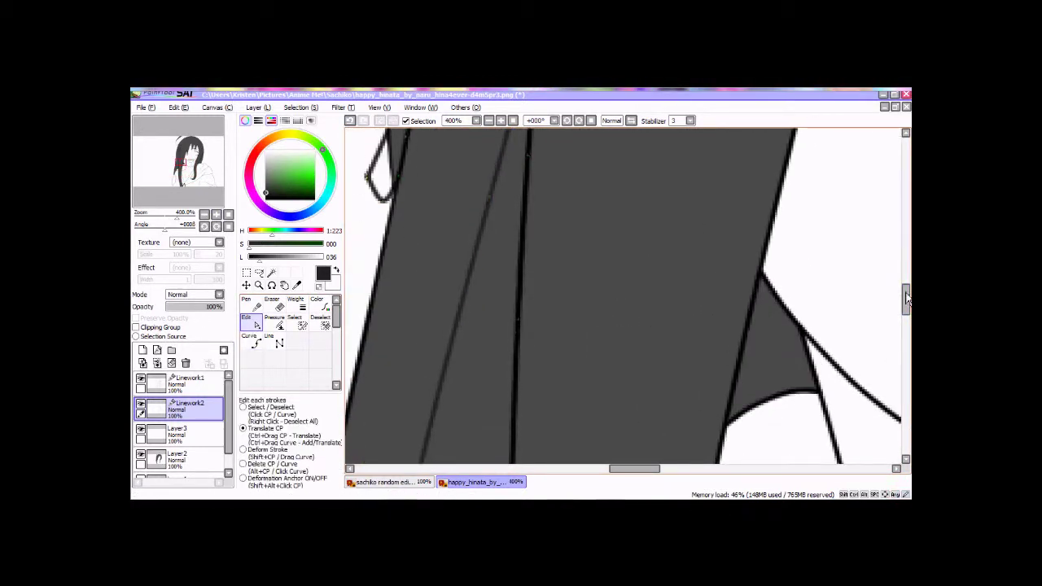
Trace a long closed shadow outline from beside the covered eye along the front lock's face-side edge to the bottom of the canvas.
left_click(255, 342)
key("ctrl+minus")
key("ctrl+minus")
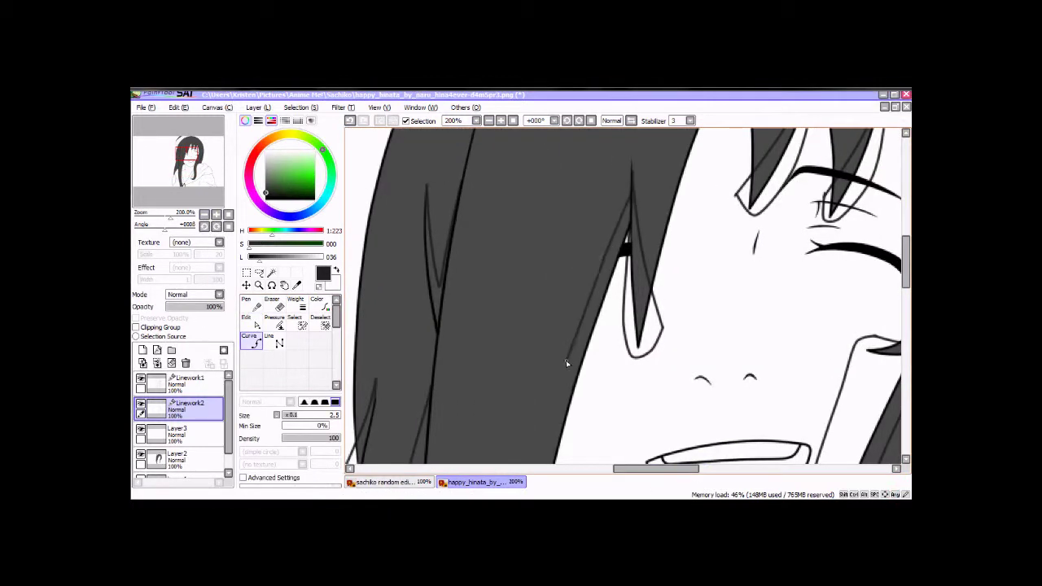
scroll(529, 350, "down", 6)
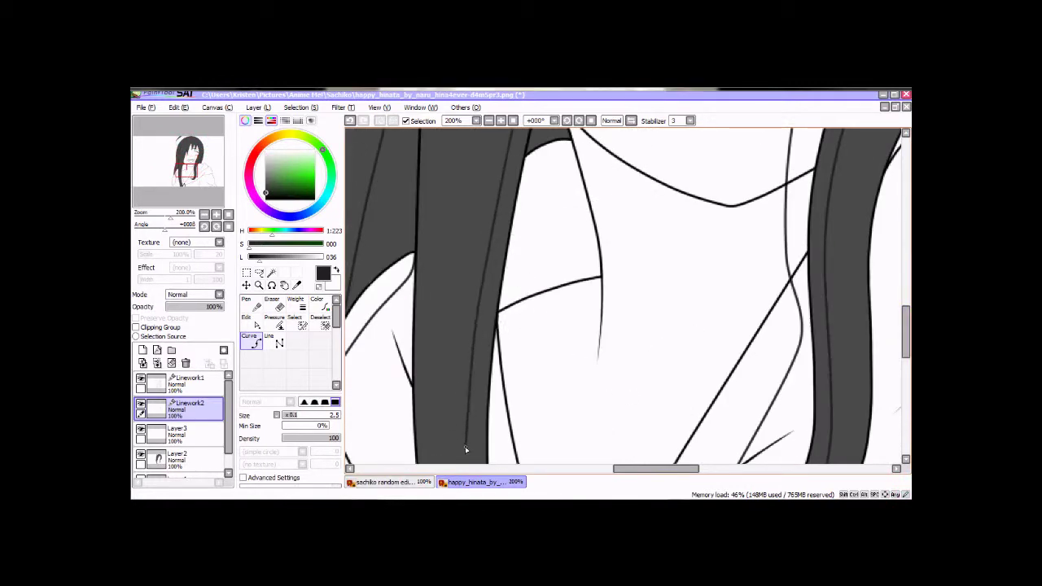
scroll(505, 323, "down", 3)
scroll(502, 418, "down", 3)
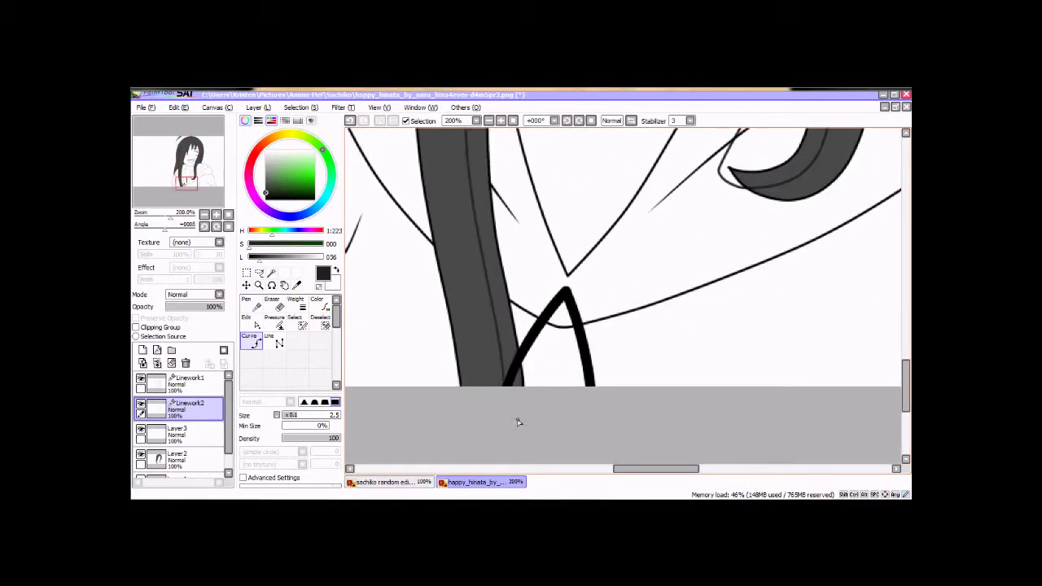
scroll(535, 416, "up", 9)
scroll(700, 327, "up", 3)
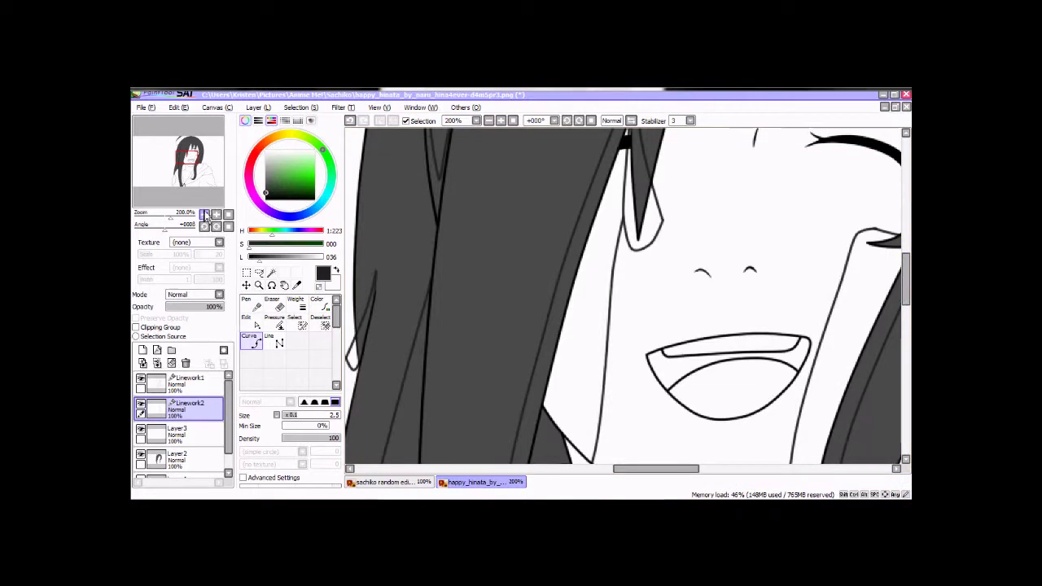
Adjust the long front lock's shadow outline with the Edit tool, including its upper end beside the covered eye.
key("ctrl+minus")
left_click(246, 321)
scroll(561, 326, "down", 3)
left_click(565, 366)
scroll(570, 326, "up", 4)
left_click(635, 218)
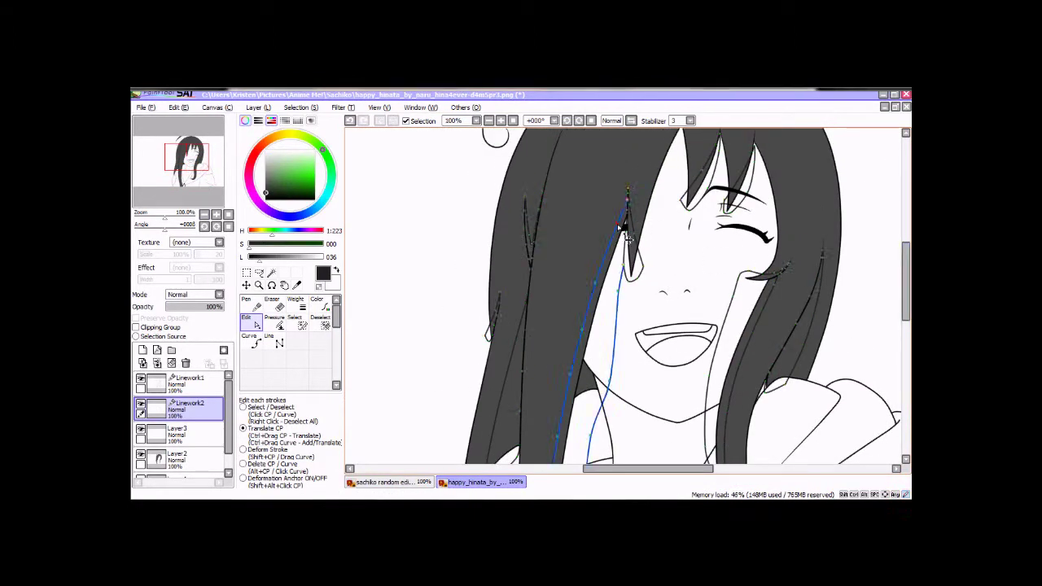
Select the insides of the hair shadow outlines on Linework2 with the Magic Wand, including the bangs and both long locks.
left_click(271, 271)
scroll(509, 421, "up", 1)
left_click(508, 420)
left_click(594, 366)
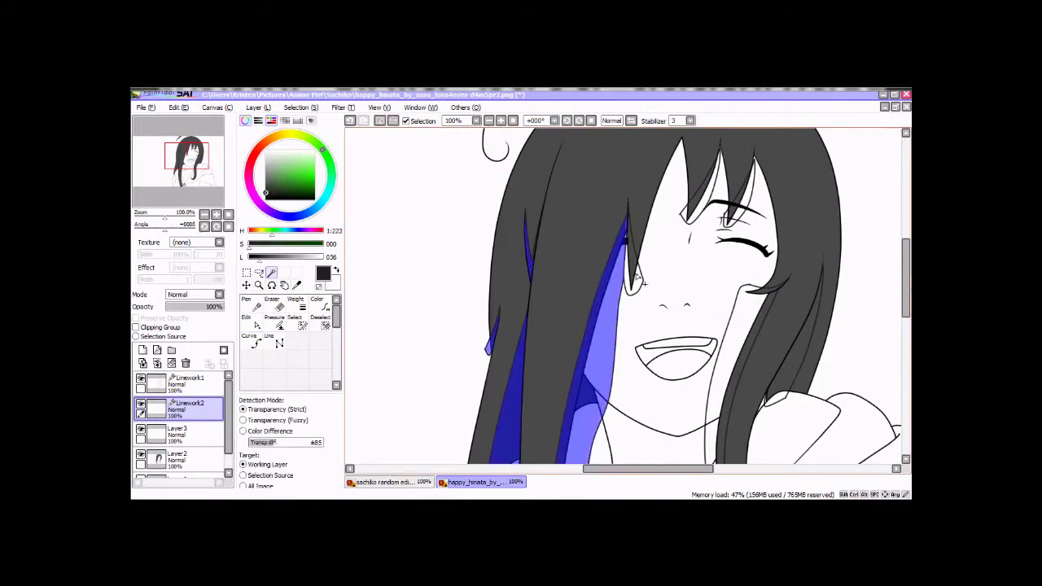
left_click(637, 261)
left_click(700, 189)
left_click(741, 374)
Examine the selected hair shadow areas at 300% zoom for gaps at the tips and edges.
scroll(651, 325, "up", 1)
key("ctrl+plus")
key("ctrl+plus")
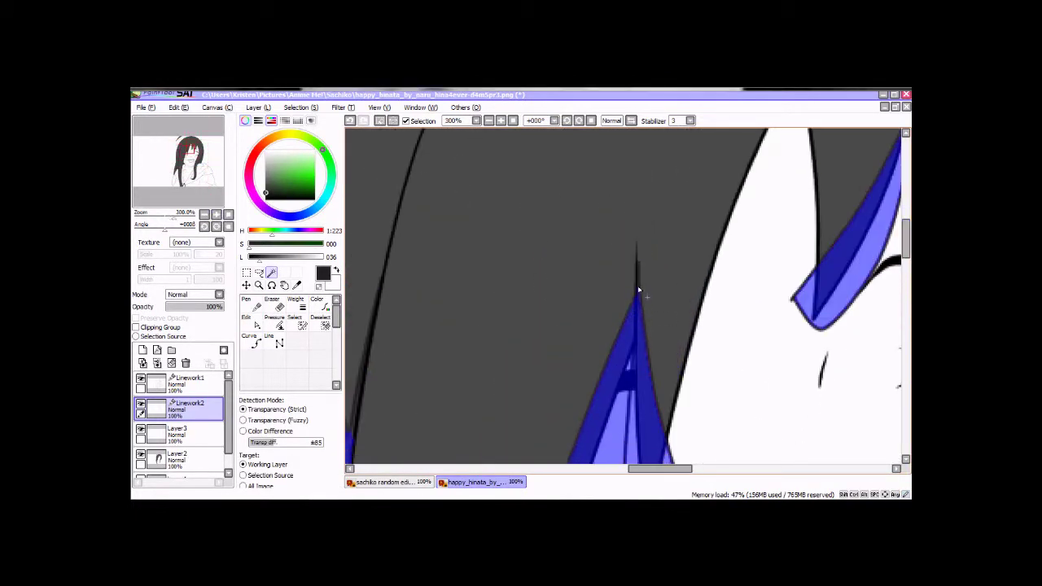
scroll(849, 285, "down", 3)
scroll(781, 297, "down", 2)
scroll(594, 305, "up", 2)
scroll(711, 326, "down", 1)
scroll(635, 407, "left", 3)
scroll(698, 261, "left", 3)
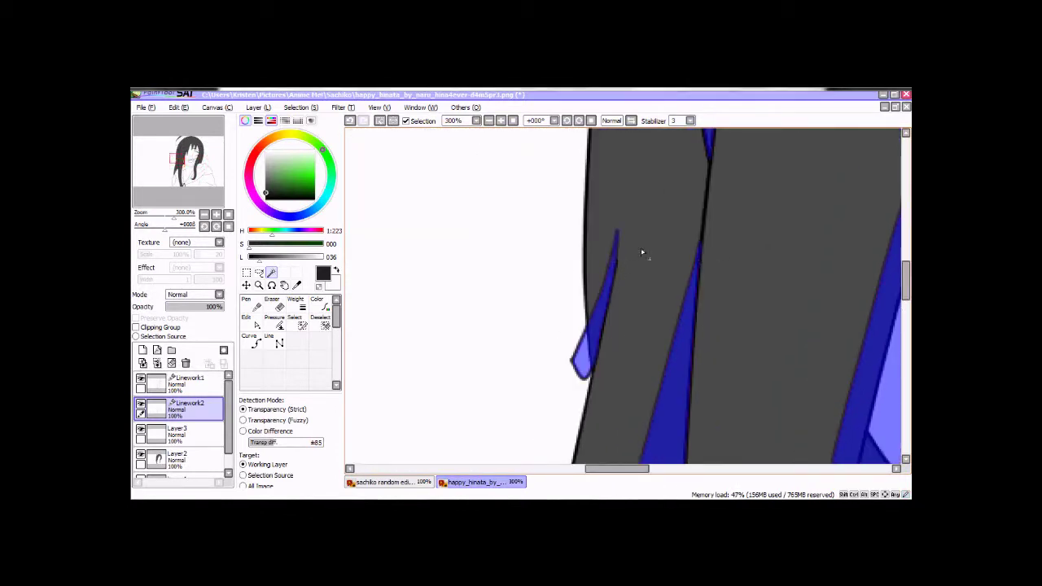
scroll(696, 207, "up", 2)
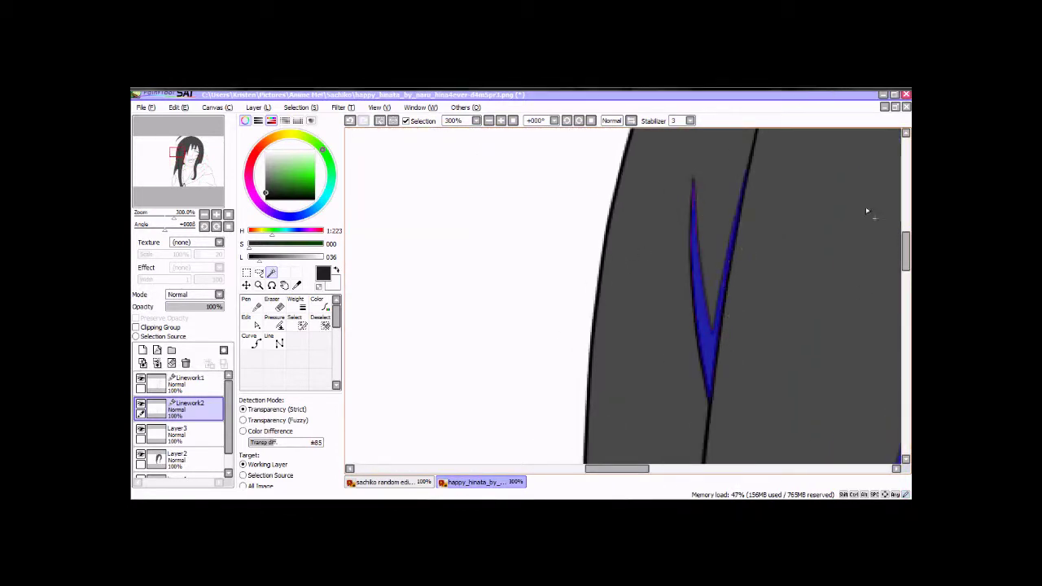
scroll(867, 211, "down", 3)
left_click_drag(908, 298, 908, 252)
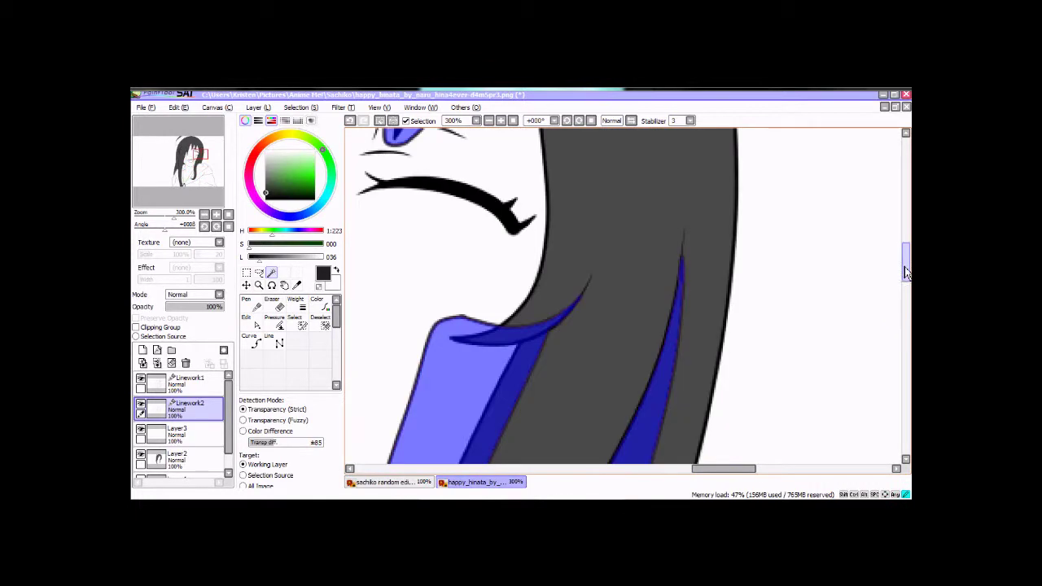
scroll(600, 337, "up", 3)
Fill the selected shadows with darker grey on Layer3, delete the Linework2 layer and clip Layer3 to the hair layer below.
left_click(177, 431)
left_click(249, 337)
key("ctrl+0")
scroll(585, 452, "left", 3)
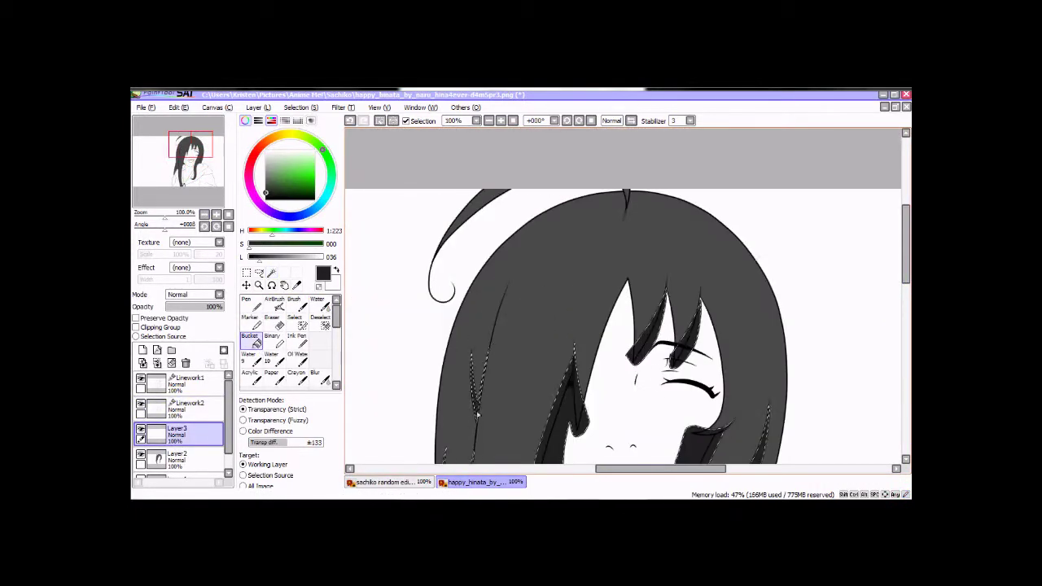
scroll(585, 453, "down", 3)
scroll(585, 452, "up", 1)
left_click(186, 405)
left_click(186, 363)
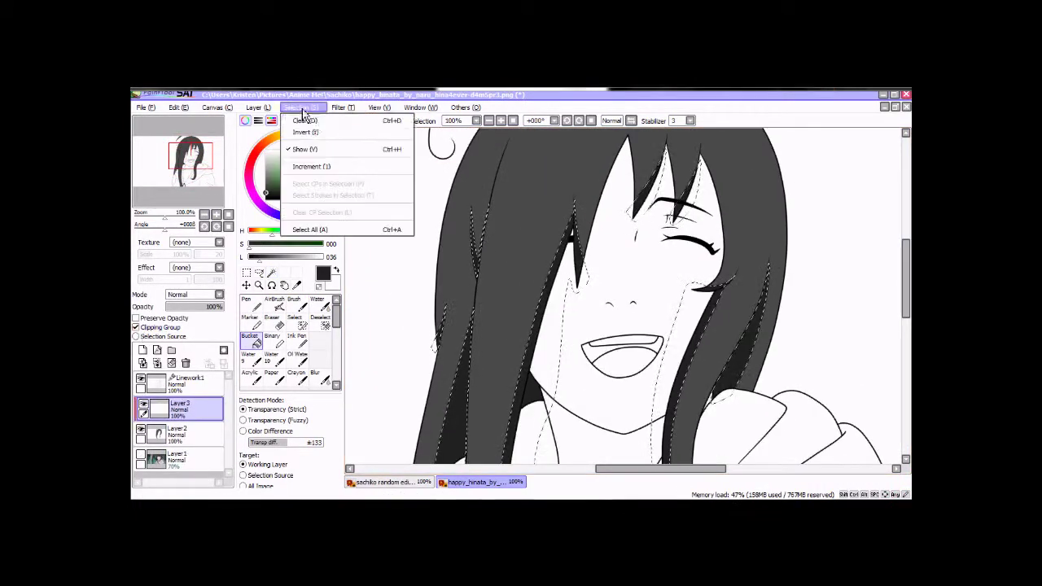
Clear the old selection and select the face, neck and small skin gaps between the locks with the Magic Wand on Linework1.
left_click(570, 318)
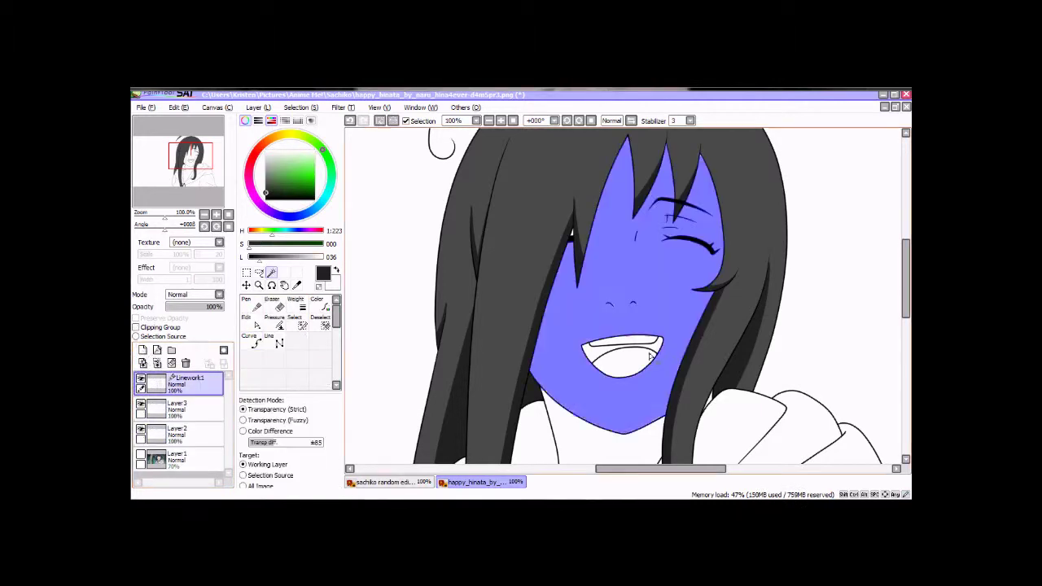
left_click(603, 432)
scroll(618, 310, "down", 2)
left_click(186, 380)
scroll(672, 345, "up", 4)
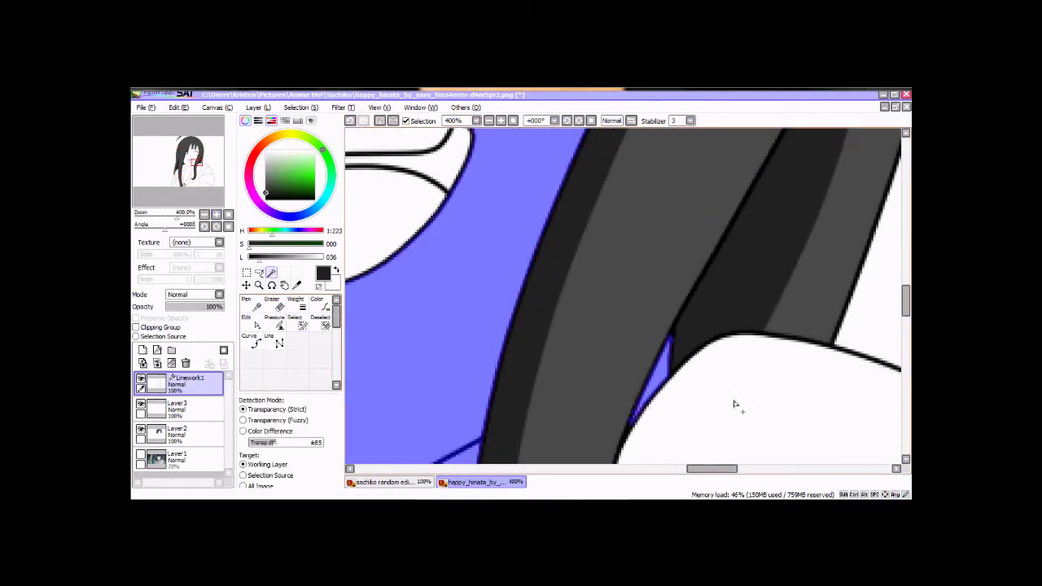
key("ctrl+z")
key("ctrl+y")
scroll(713, 256, "up", 3)
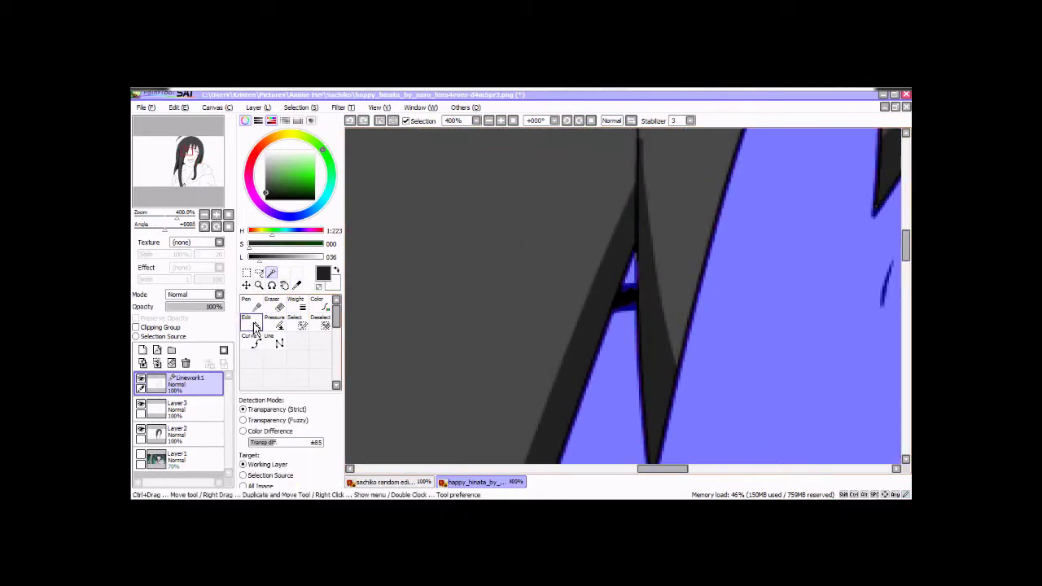
Touch up the skin selection with the selection pen and fill it with a pale skin tone using the Bucket.
left_click(297, 321)
scroll(707, 395, "down", 3)
scroll(772, 316, "down", 6)
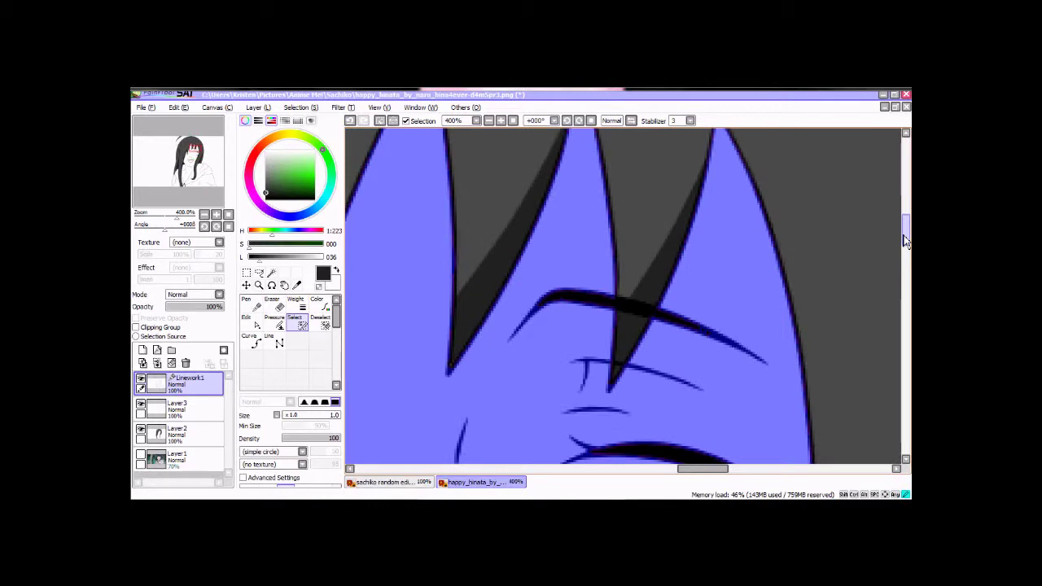
scroll(603, 252, "up", 3)
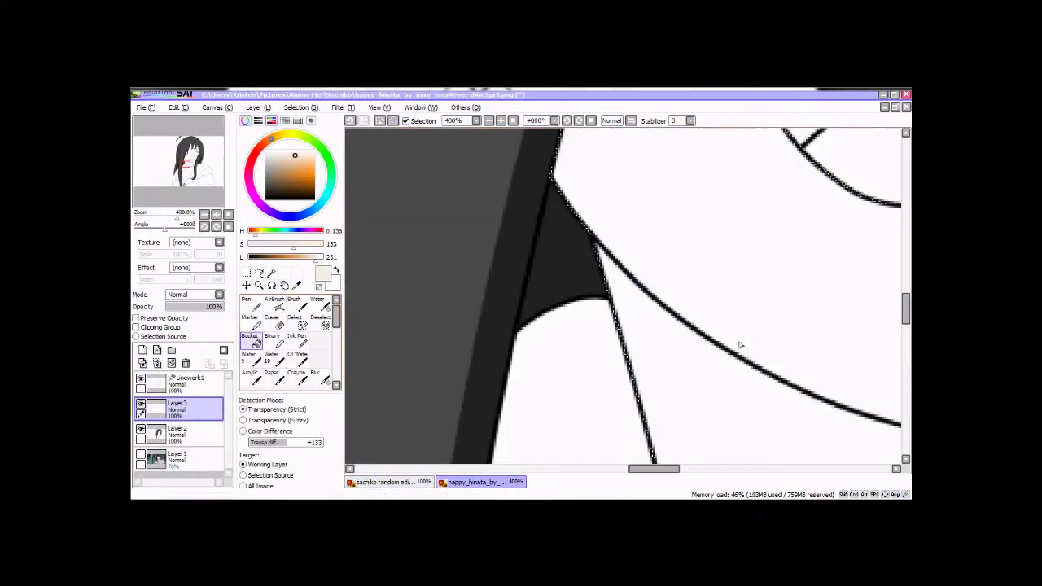
left_click(740, 345)
Trace a closed shadow outline under the chin and around the neck in a darker skin tone and adjust its control points.
scroll(747, 296, "down", 5)
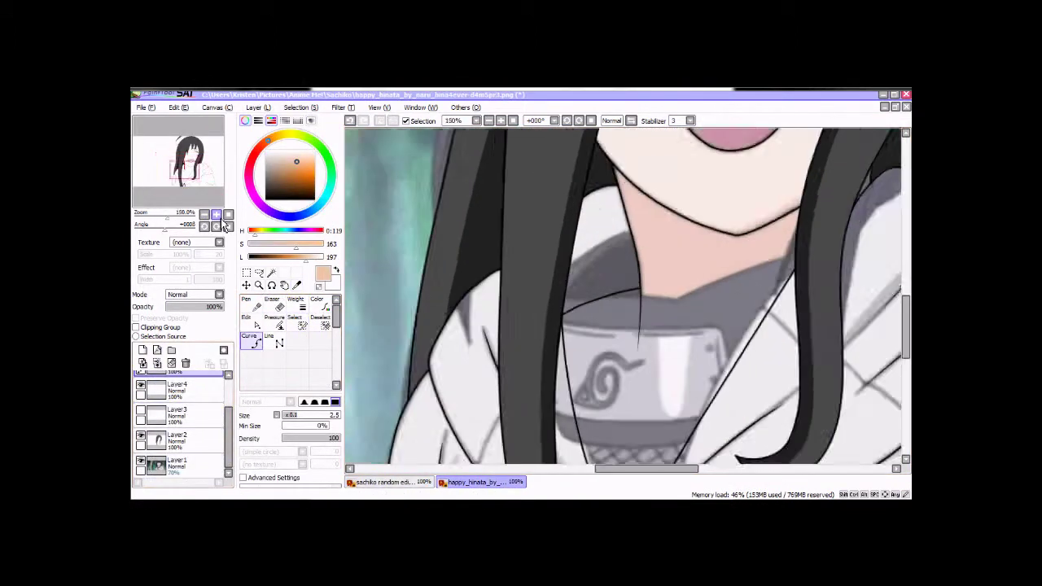
left_click(801, 210)
scroll(712, 260, "up", 3)
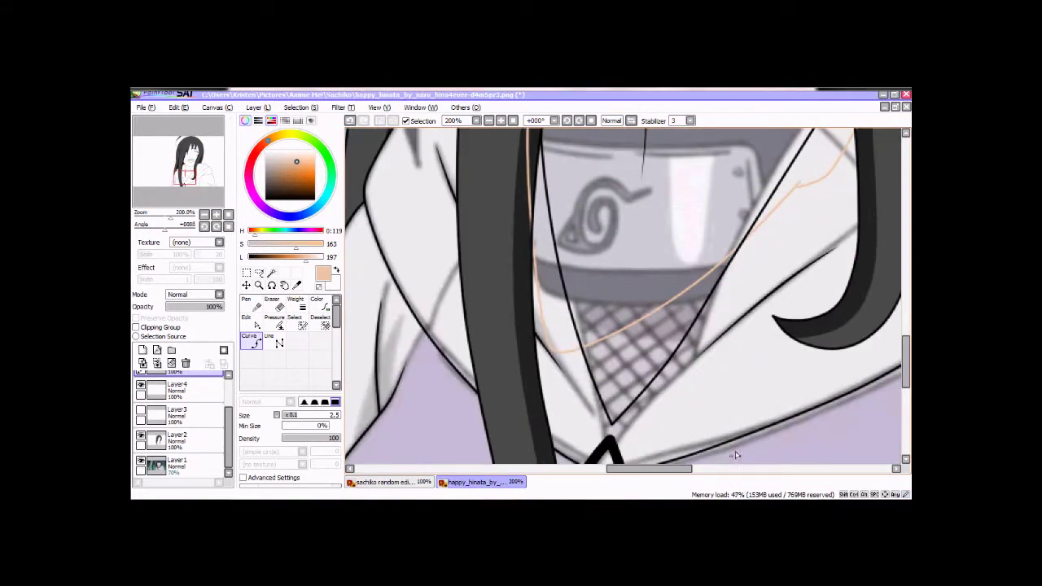
left_click(256, 324)
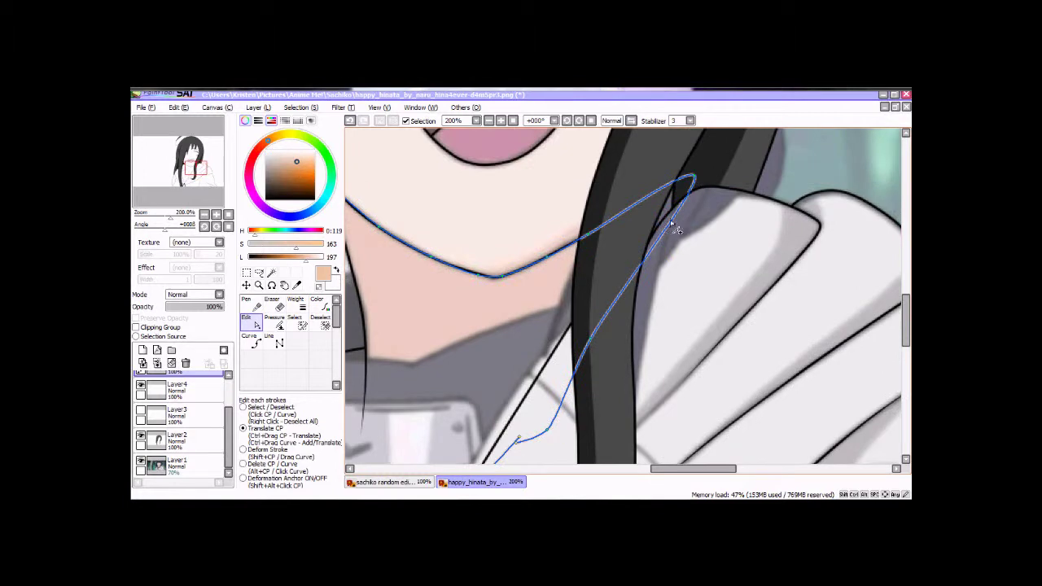
Trace closed skin shadow outlines at the side lock's tip, around the nose, beside the covered eye and under the bangs.
left_click(250, 342)
scroll(770, 308, "up", 5)
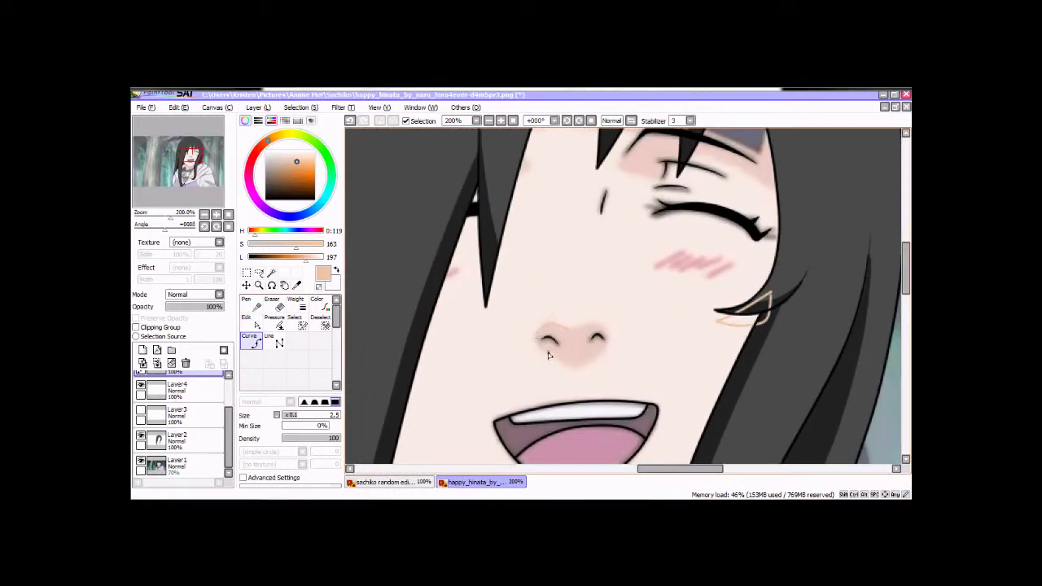
scroll(907, 292, "up", 2)
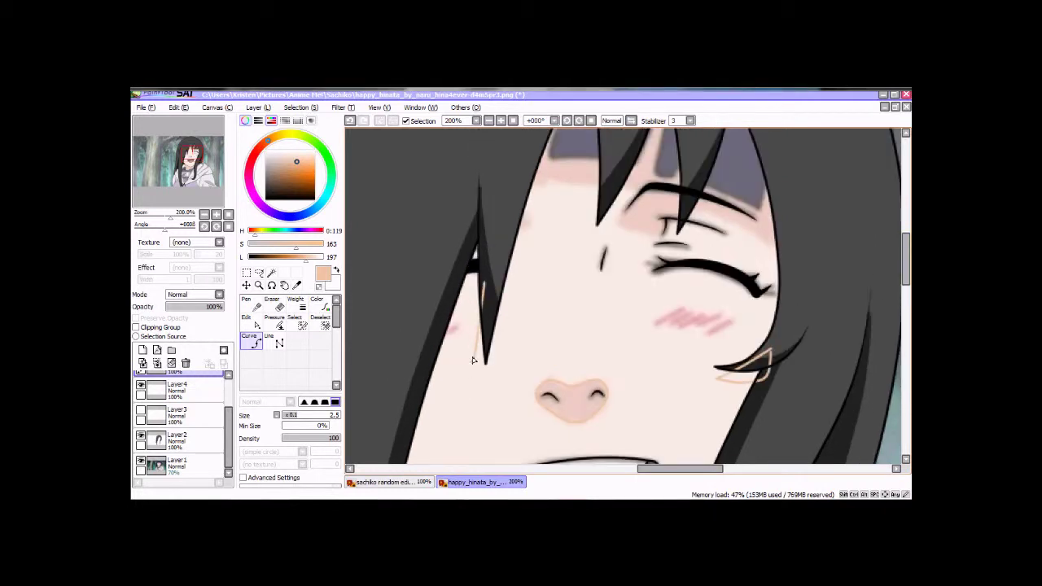
scroll(482, 231, "up", 4)
left_click(619, 286)
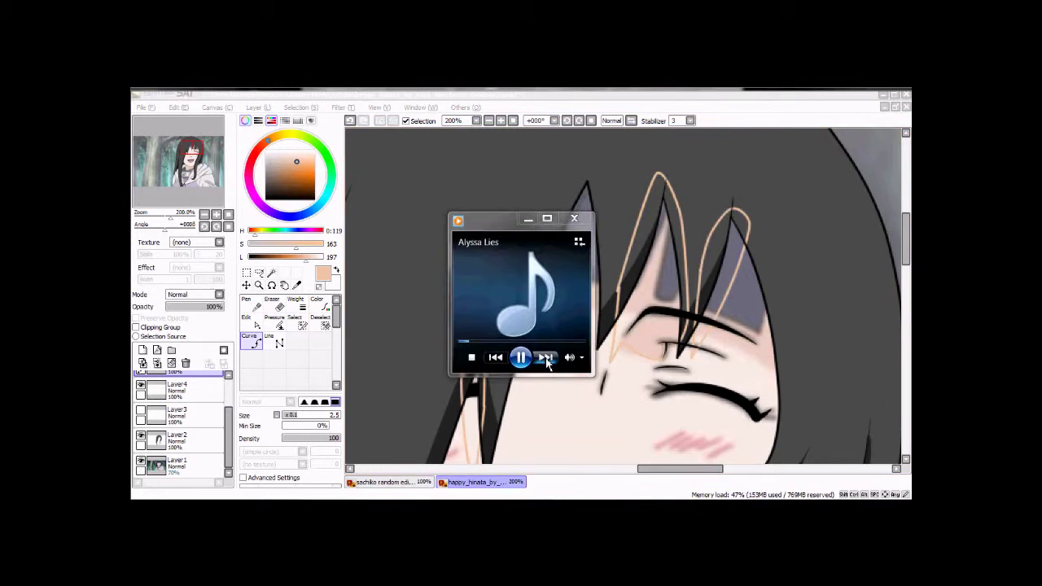
Hide the reference picture on Layer1 and fit the neck shadow outline to the chin line with the Edit tool.
scroll(597, 343, "down", 10)
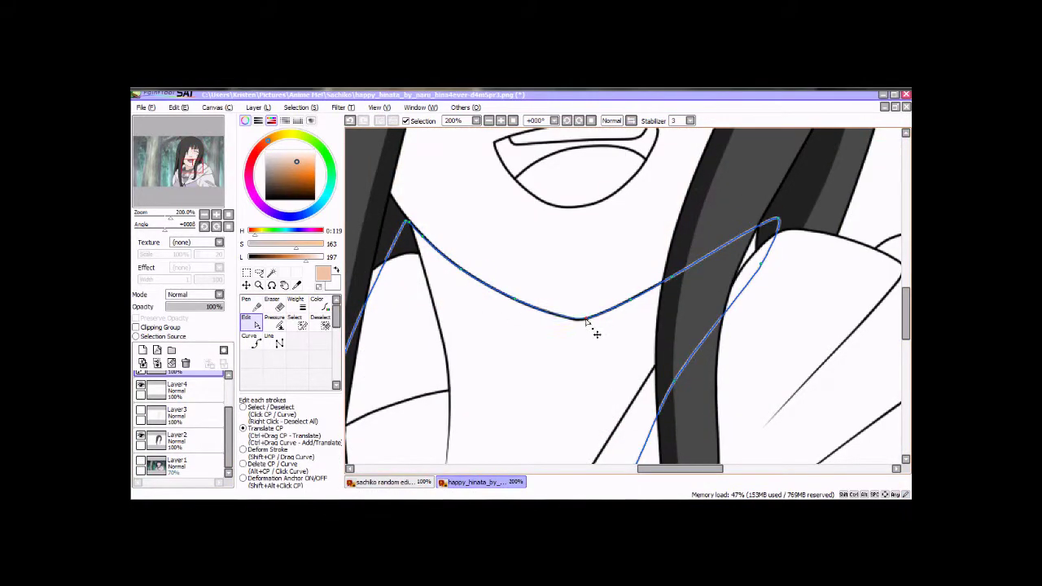
scroll(646, 334, "up", 5)
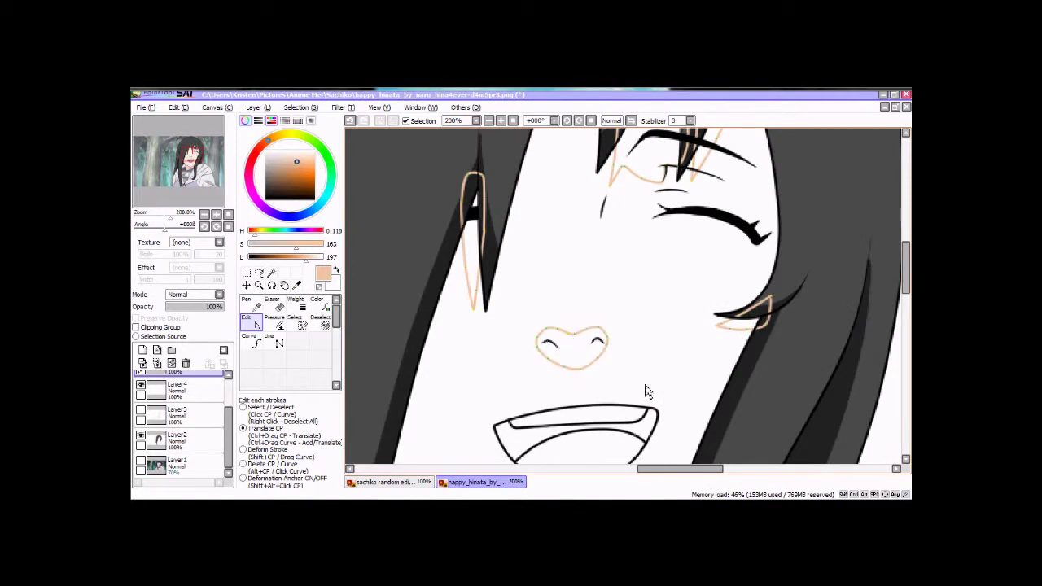
scroll(644, 392, "up", 3)
scroll(666, 292, "down", 10)
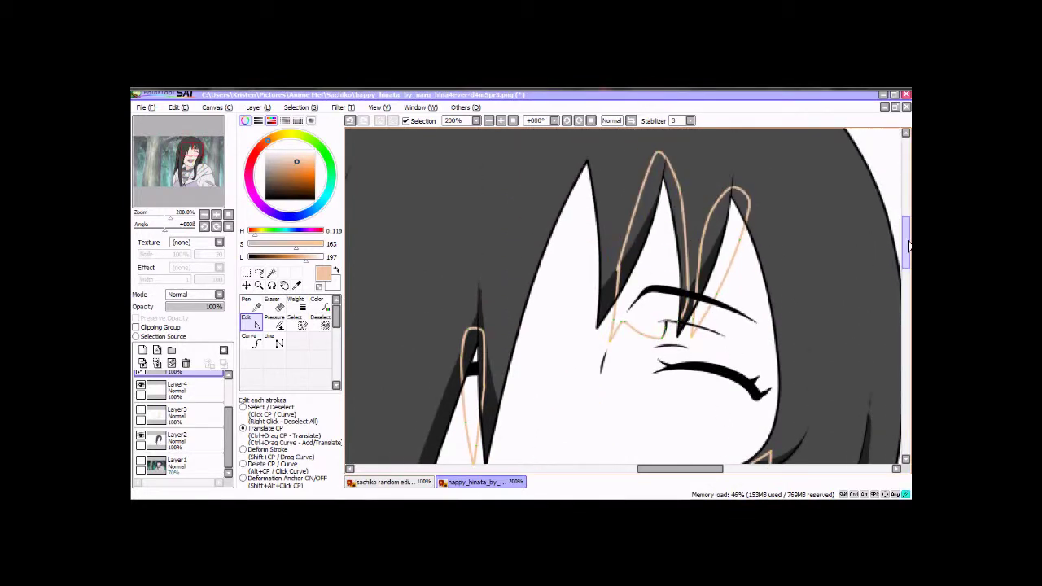
Select the insides of the skin shadow outlines at the neck, side lock, nose, covered eye and bangs with the Magic Wand.
key("w")
left_click(537, 372)
scroll(755, 319, "up", 8)
left_click(755, 319)
left_click(569, 346)
left_click(474, 244)
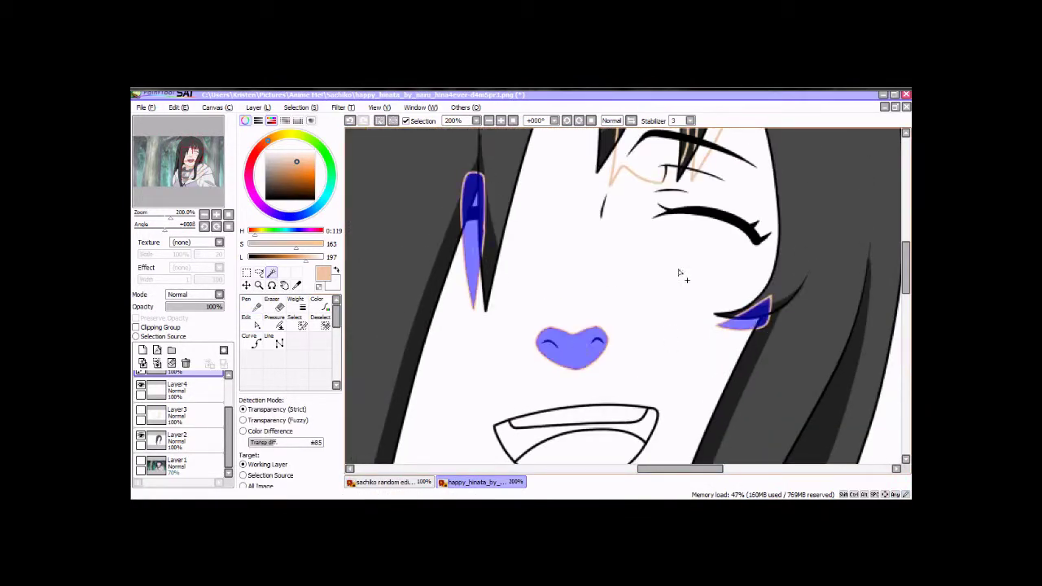
scroll(679, 274, "up", 3)
left_click(614, 355)
left_click(707, 306)
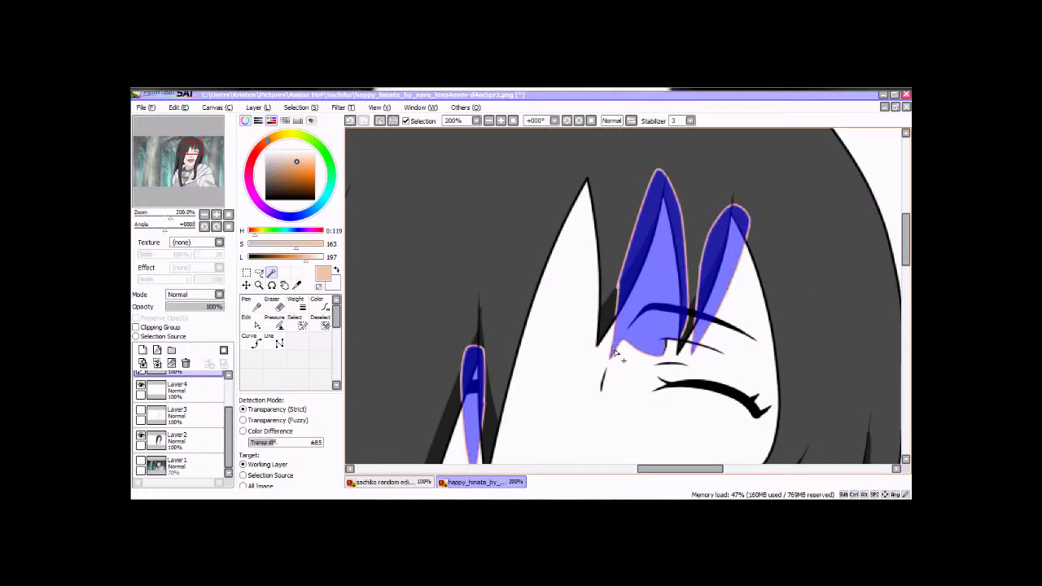
Fill the selected shadow areas with the darker skin tone on Layer4 and clip them to the base skin colour on Layer3.
left_click(177, 438)
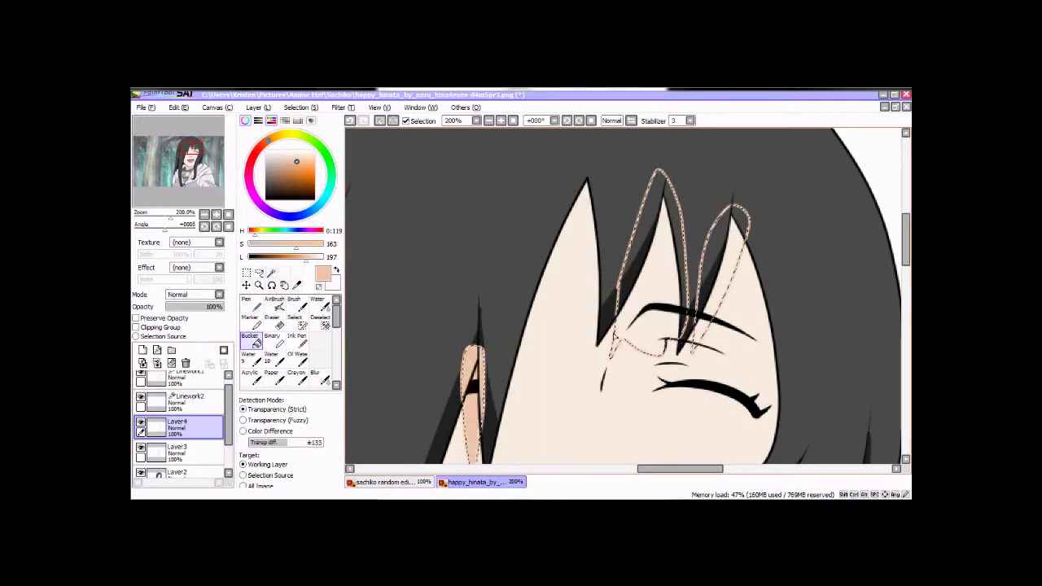
scroll(822, 398, "down", 5)
left_click(822, 399)
scroll(822, 399, "down", 5)
key("minus")
key("minus")
key("minus")
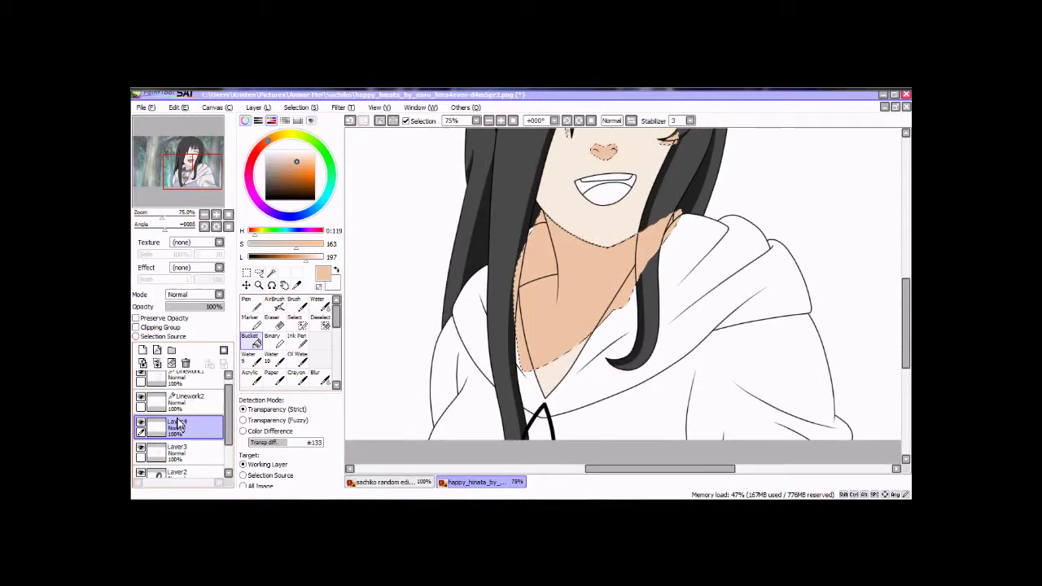
left_click(136, 326)
mouse_move(906, 310)
left_mouse_down()
mouse_move(906, 271)
mouse_move(906, 308)
left_mouse_up()
left_click(157, 363)
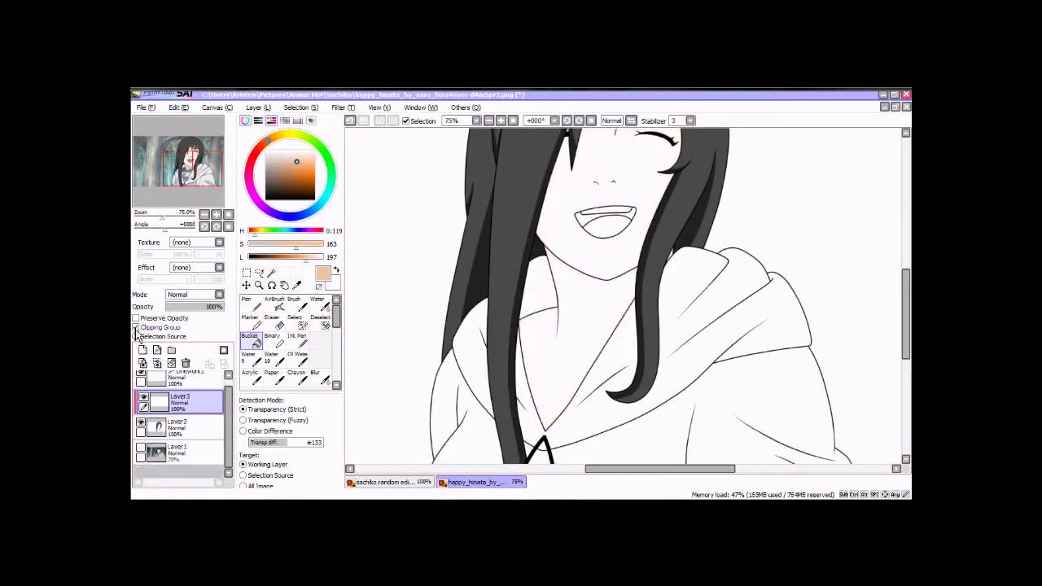
Paint a reddish-pink blush on both cheeks with a size 100 Pen on the clipped Layer4.
left_click(256, 309)
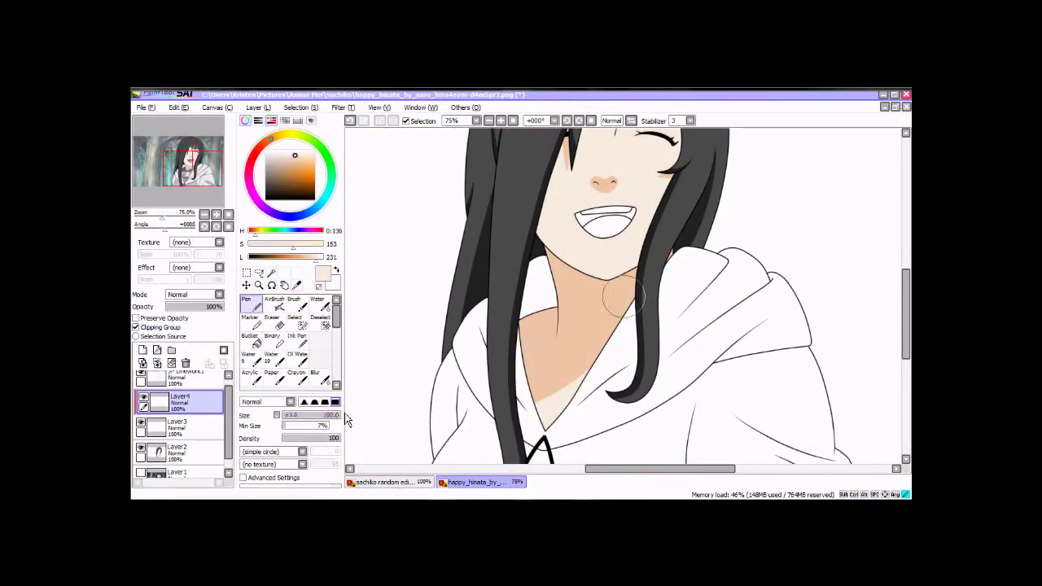
left_click(255, 154)
left_click(294, 167)
scroll(618, 293, "up", 3)
left_click_drag(635, 248, 667, 262)
left_click_drag(553, 245, 580, 271)
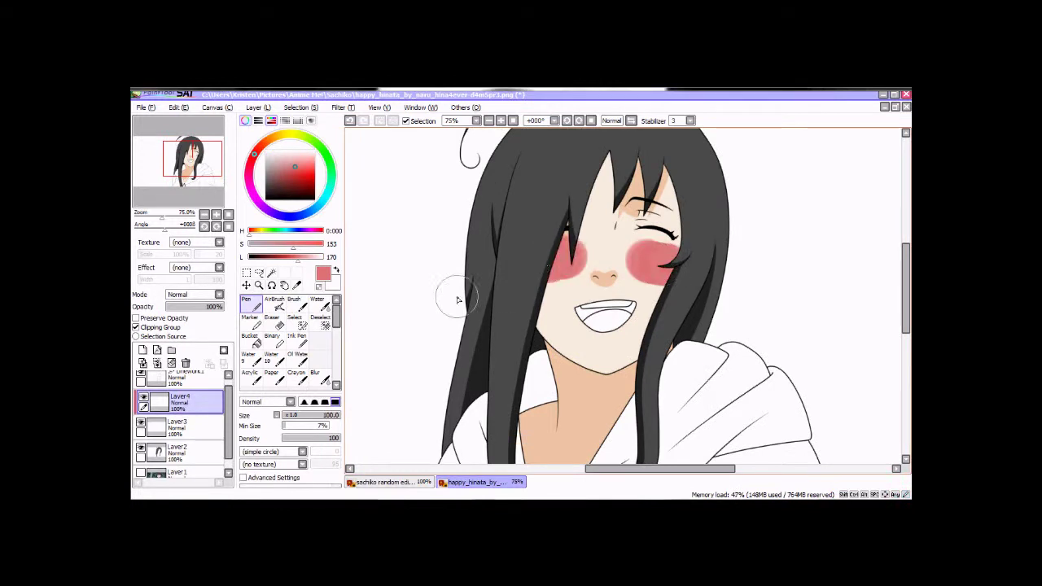
Soften the blush across both cheeks and the nose with the size 88 Blur tool.
left_click(317, 377)
left_click_drag(635, 244, 668, 269)
left_click_drag(562, 252, 582, 281)
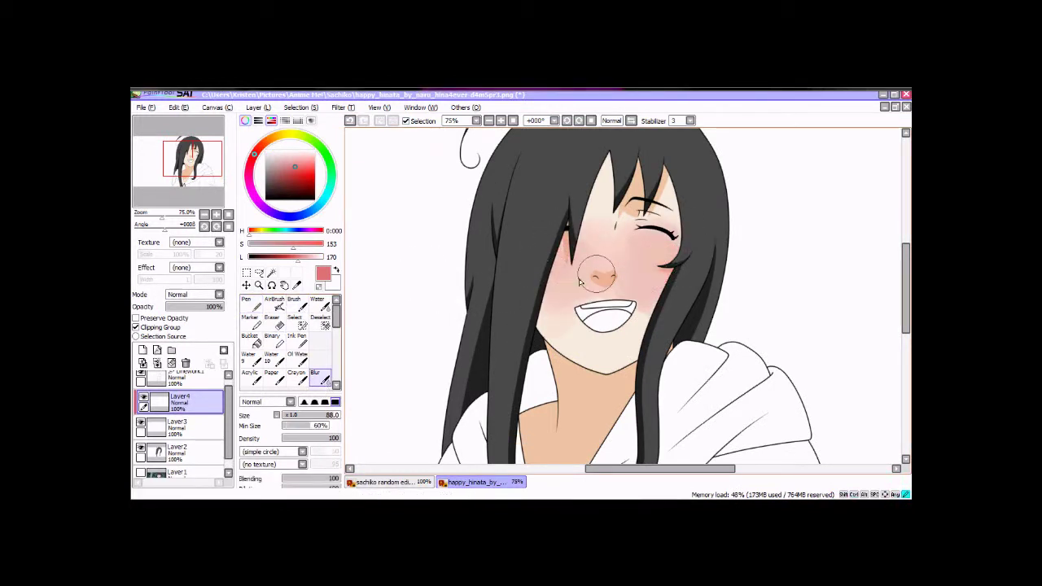
left_click_drag(594, 236, 539, 303)
Add a small white highlight on the blushed cheek with a size 10 Pen and merge the skin layers into Layer2.
key("n")
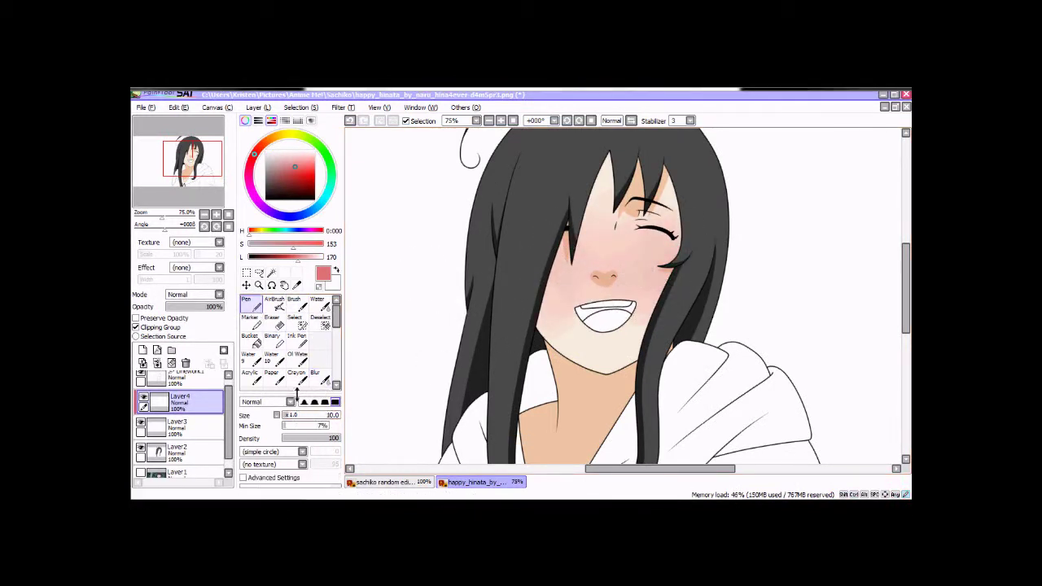
left_click(157, 363)
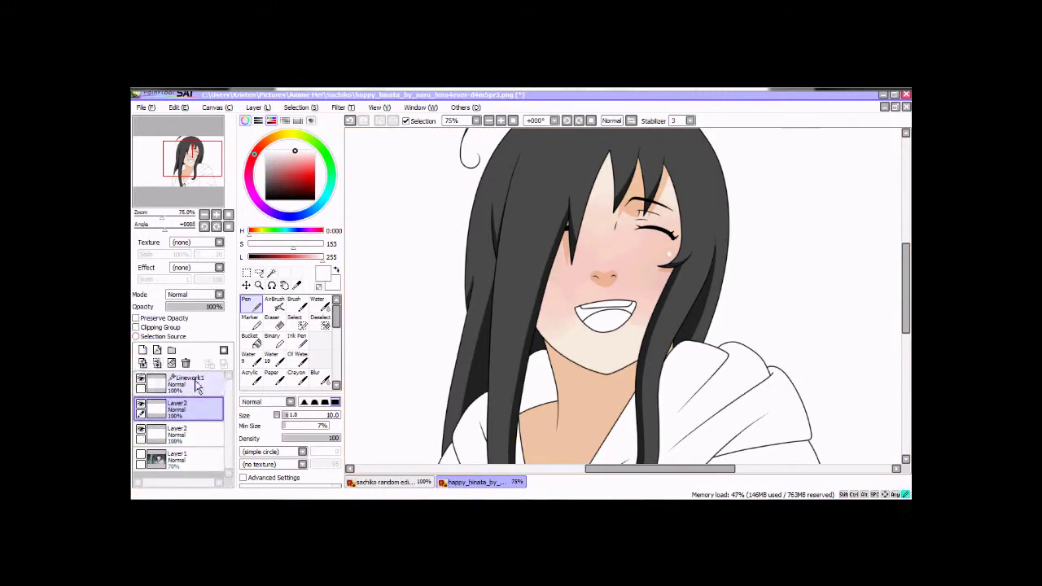
Select the hoodie's body, hood, sleeves and collar sections on Linework1 with the Magic Wand.
left_click(186, 377)
left_click(271, 272)
scroll(623, 293, "down", 3)
left_click(732, 374)
left_click(732, 260)
left_click(464, 374)
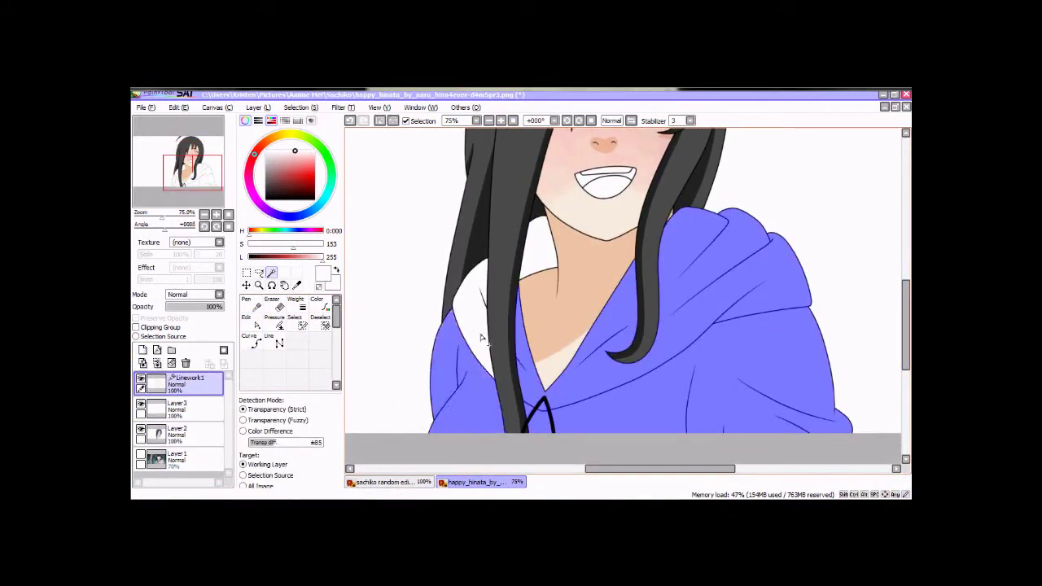
left_click(472, 318)
Complete the hoodie selection at its narrow corners and fill it with light grey on Layer3.
scroll(908, 373, "down", 1)
scroll(671, 456, "up", 4)
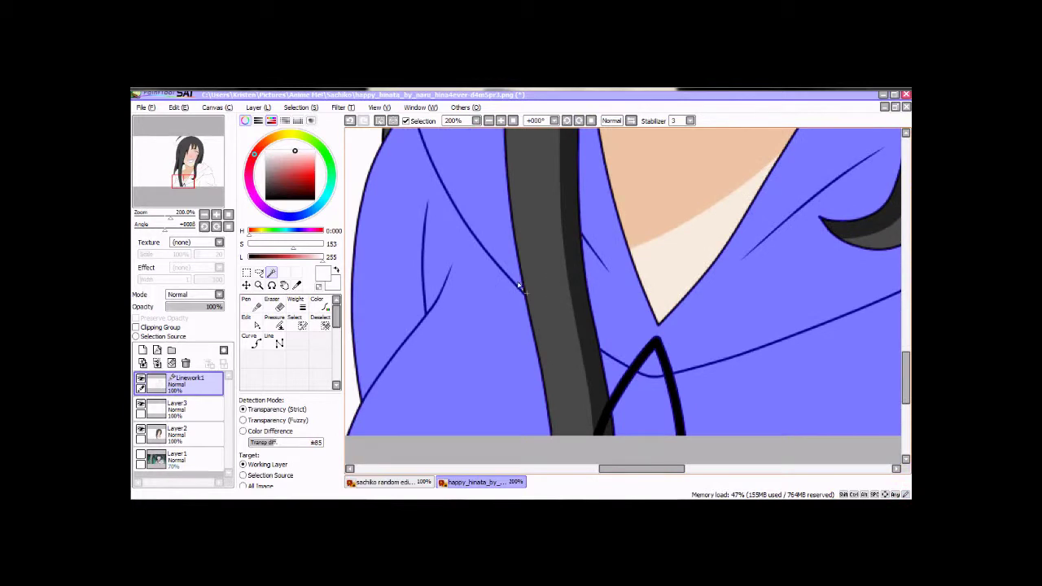
scroll(902, 354, "up", 2)
scroll(901, 354, "down", 3)
scroll(733, 476, "right", 5)
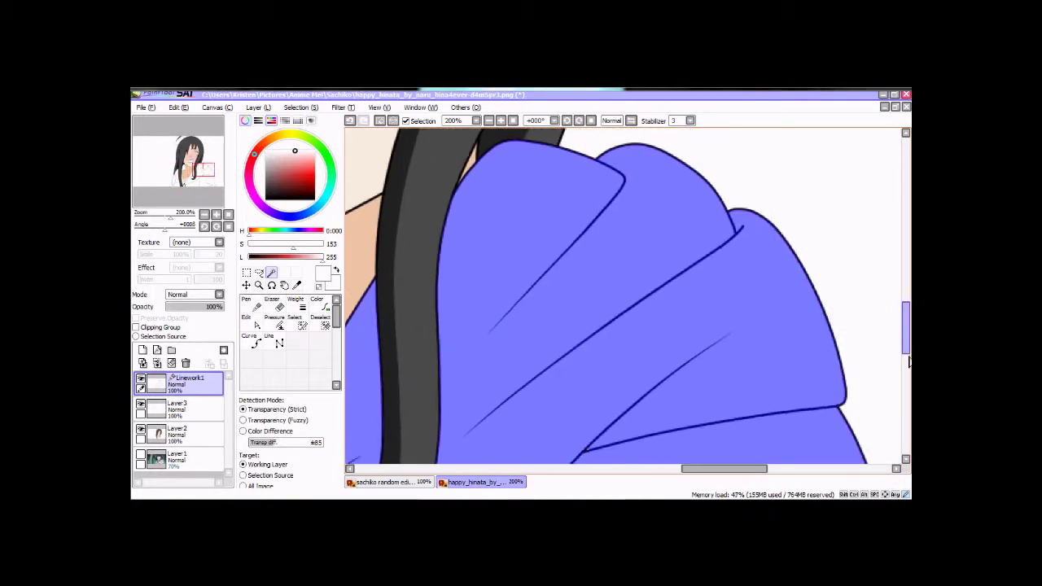
scroll(623, 268, "up", 5)
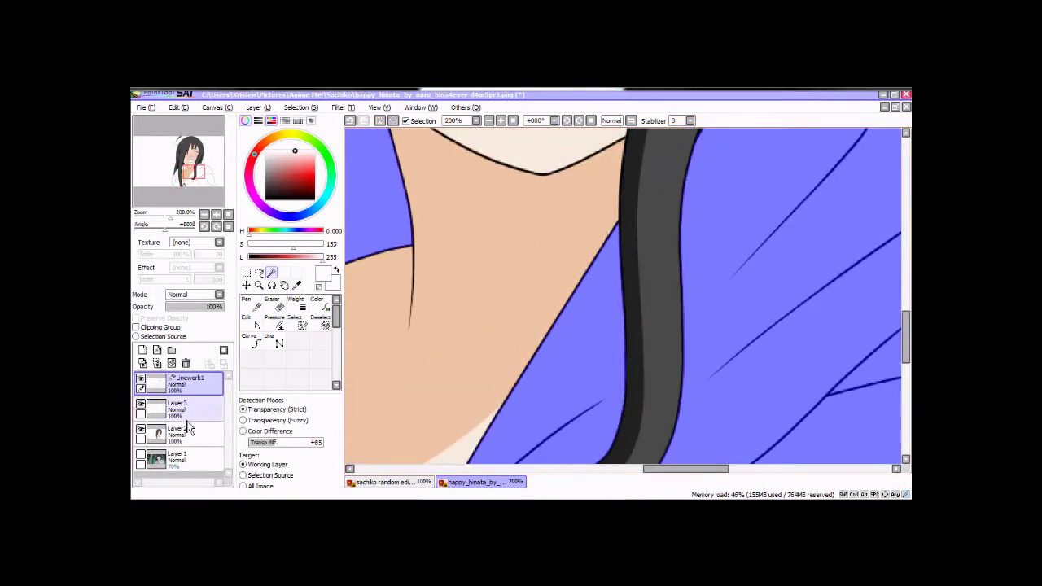
scroll(622, 269, "down", 3)
left_click(389, 482)
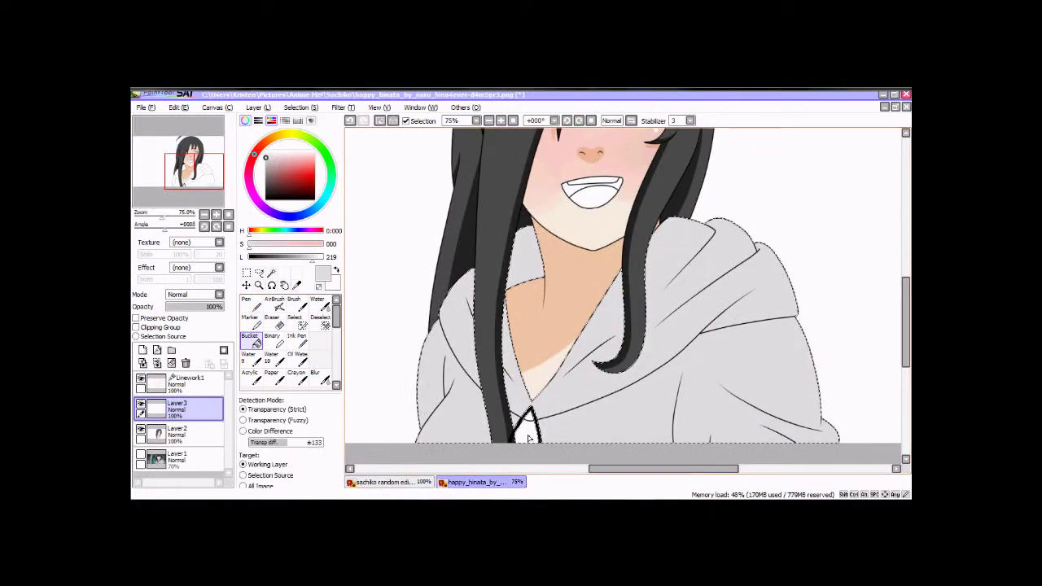
Refine the hoodie's fold outlines on Linework1 by adjusting their line pressure.
left_click(187, 382)
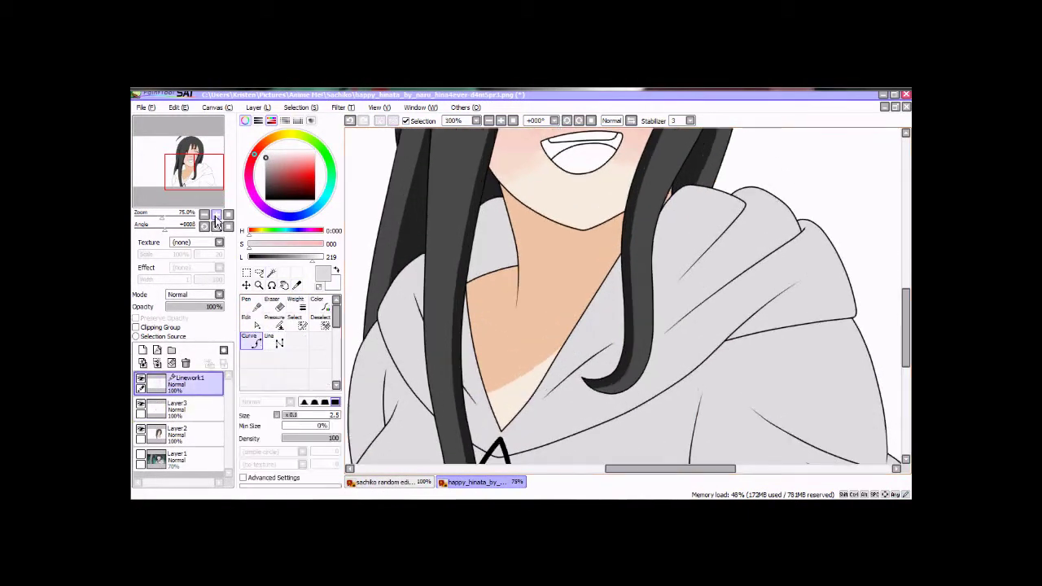
scroll(570, 325, "up", 3)
left_click(274, 323)
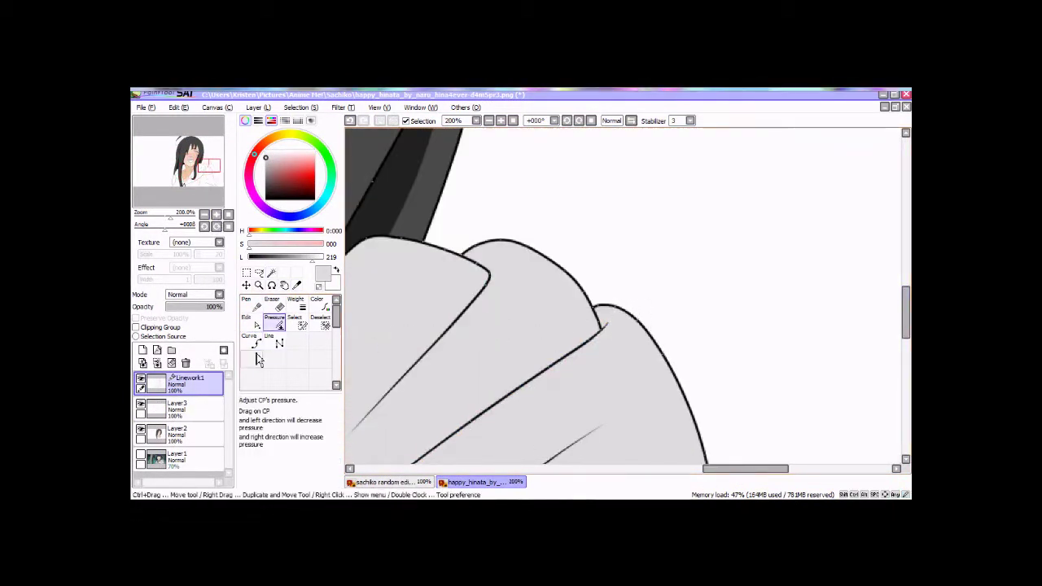
scroll(623, 293, "up", 5)
scroll(622, 293, "down", 3)
Hide the hoodie fill on Layer3, show the reference picture on Layer1 and trace the hood and shoulder fold shadows in darker grey.
left_click(389, 482)
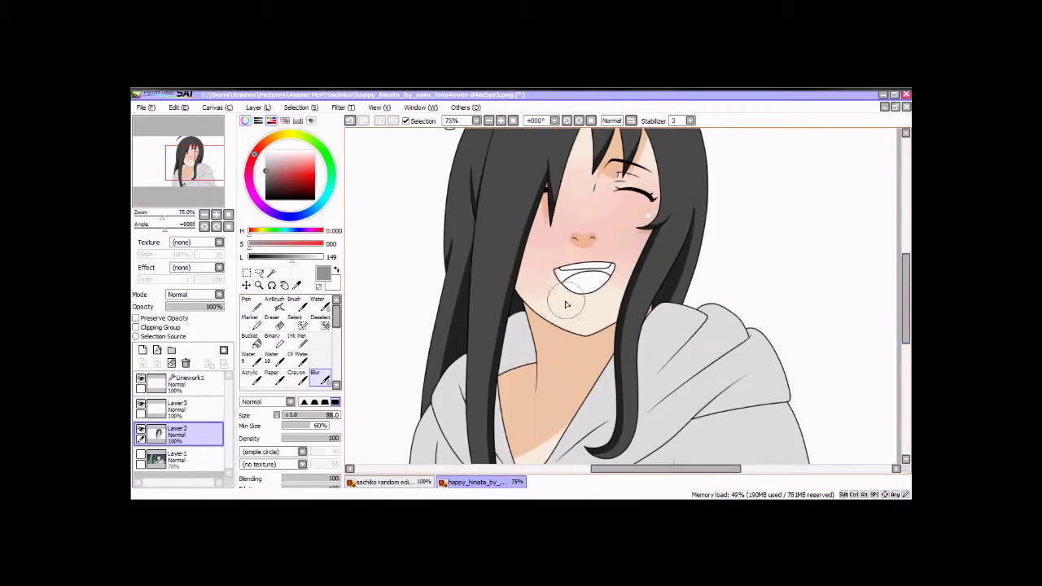
key("e")
scroll(493, 281, "up", 3)
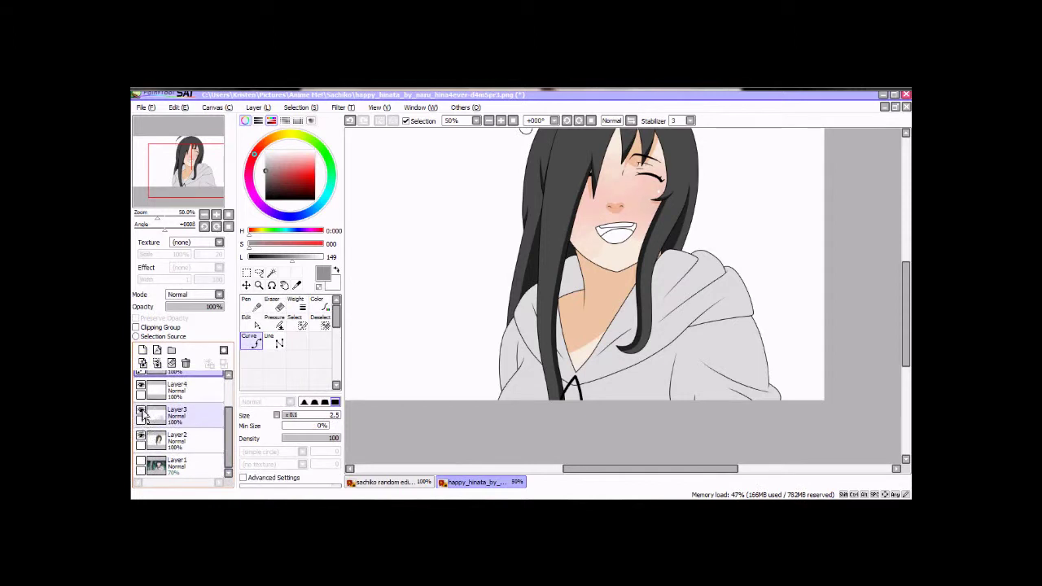
left_click(142, 415)
scroll(606, 395, "up", 3)
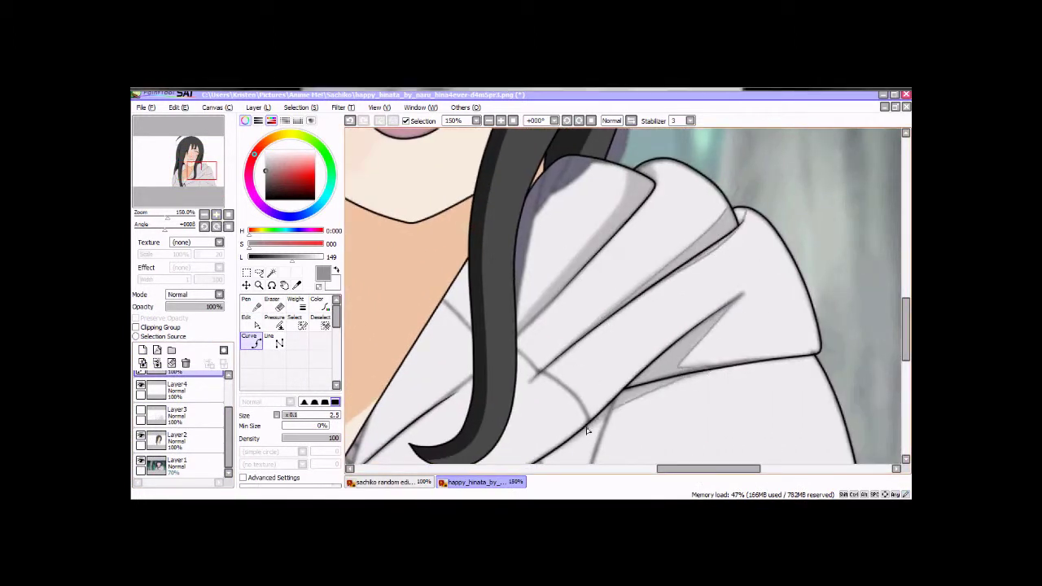
scroll(702, 327, "down", 5)
double_click(600, 403)
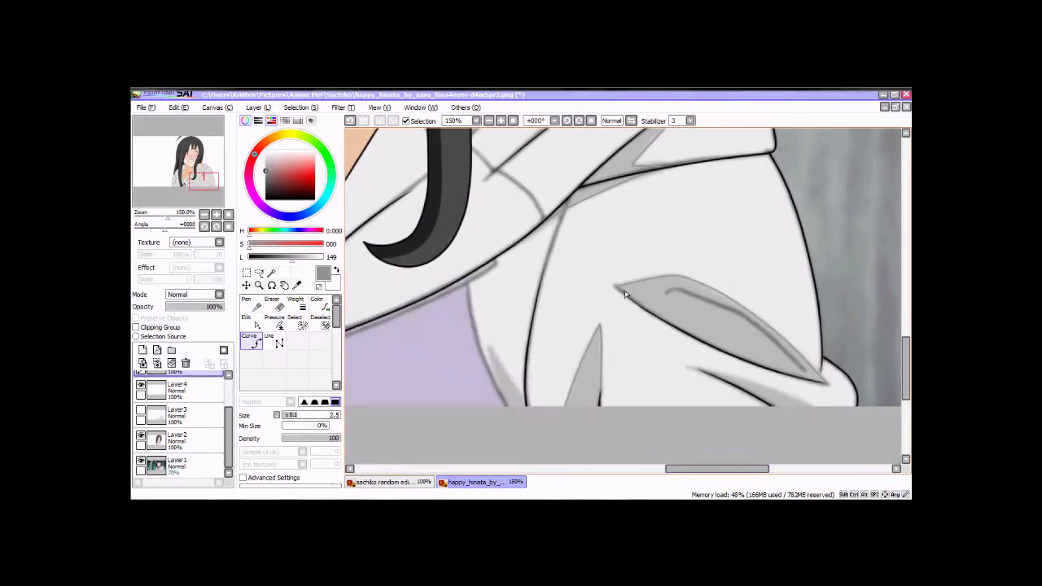
Trace closed grey shadow outlines on the opposite sleeve, beside the long hair lock and around the inside of the collar.
left_click_drag(733, 468, 639, 470)
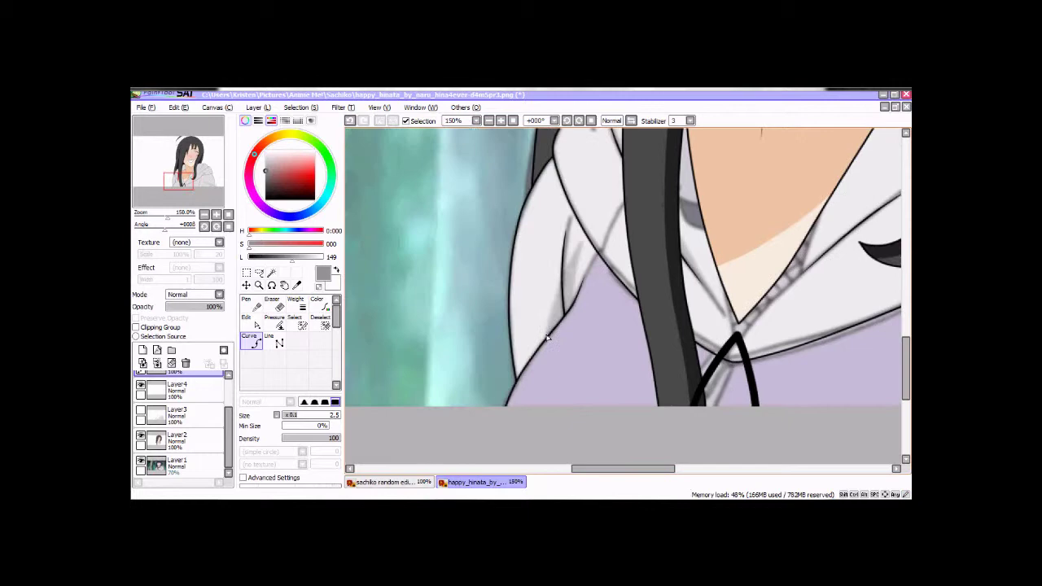
scroll(672, 329, "up", 3)
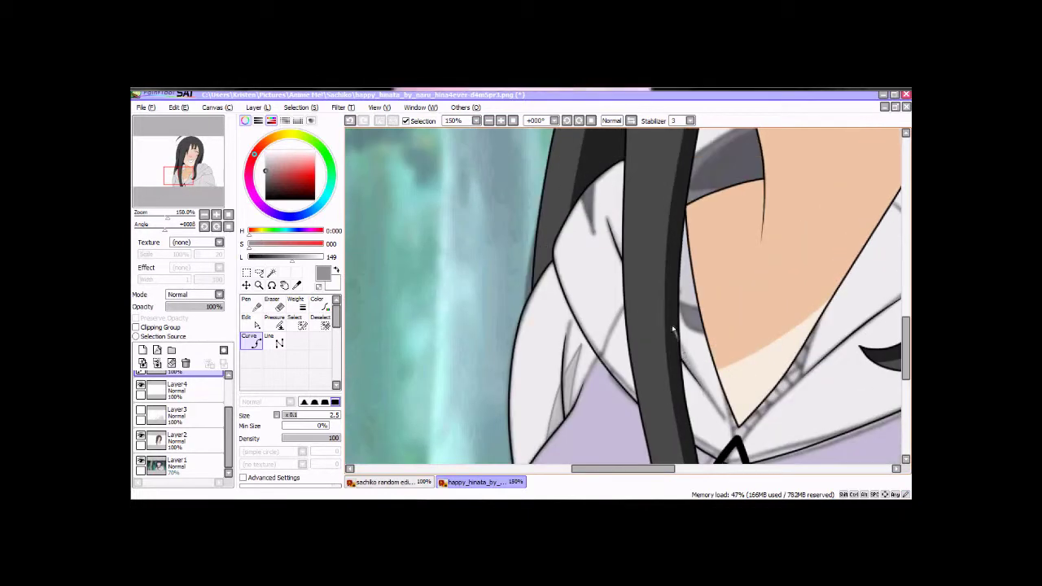
scroll(643, 268, "up", 5)
scroll(672, 349, "right", 8)
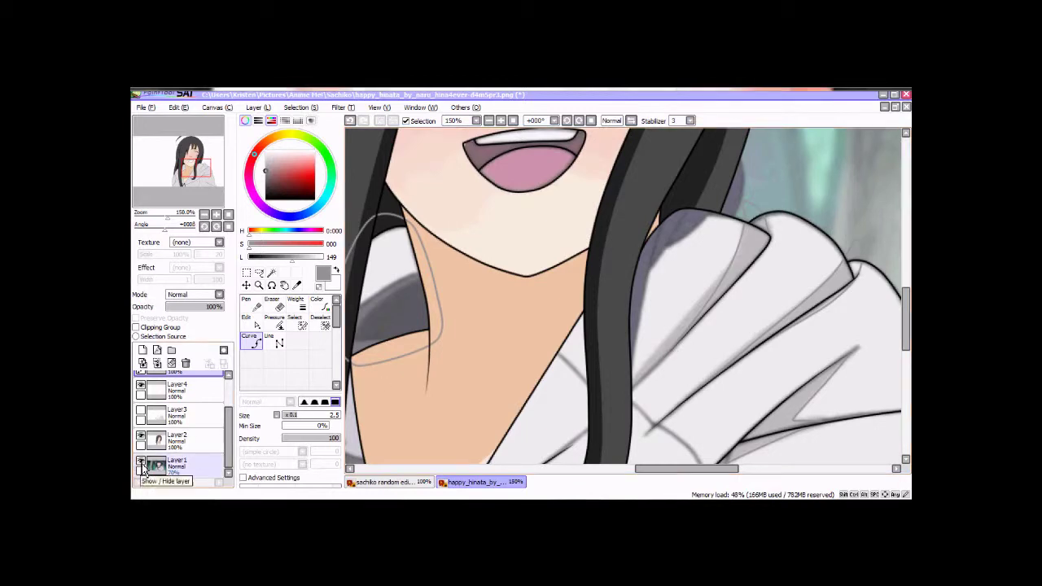
Clean up the colour edges around the mouth on Layer2 with a size 6 Eraser.
left_click(179, 440)
key("Page_Up")
key("Page_Up")
scroll(574, 267, "left", 5)
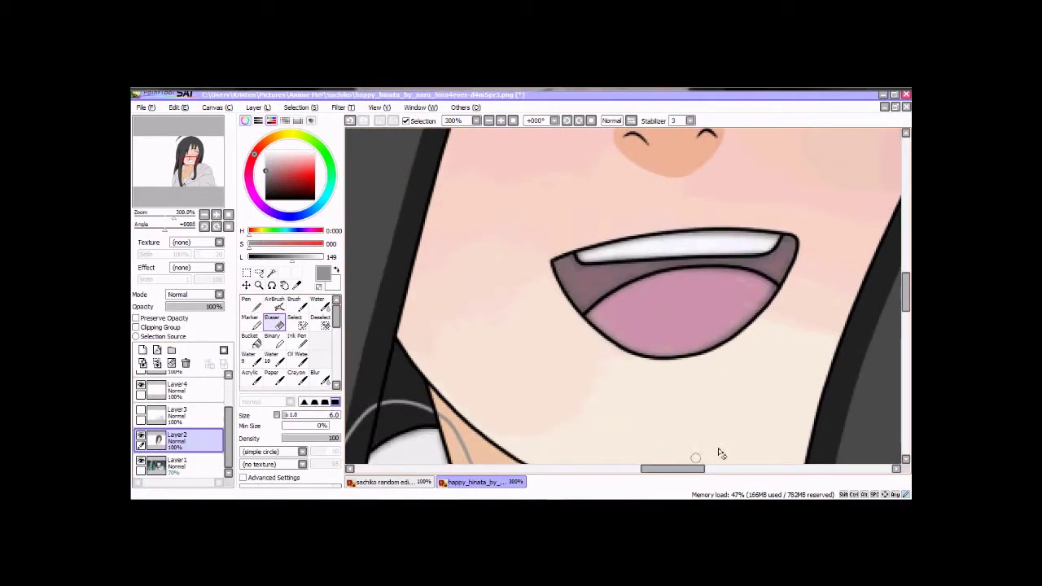
scroll(720, 453, "right", 5)
scroll(183, 407, "up", 2)
Hide the reference picture on Layer1 and fit the hood and shoulder fold shadow outlines on Linework2 to the black lines.
left_click(187, 407)
scroll(626, 443, "down", 4)
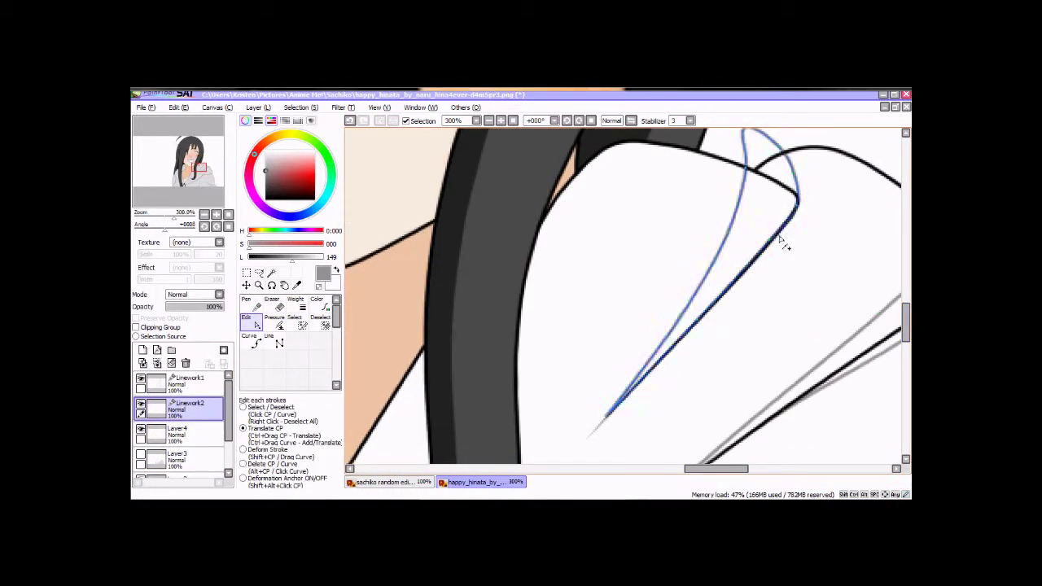
scroll(610, 326, "right", 5)
scroll(439, 416, "down", 3)
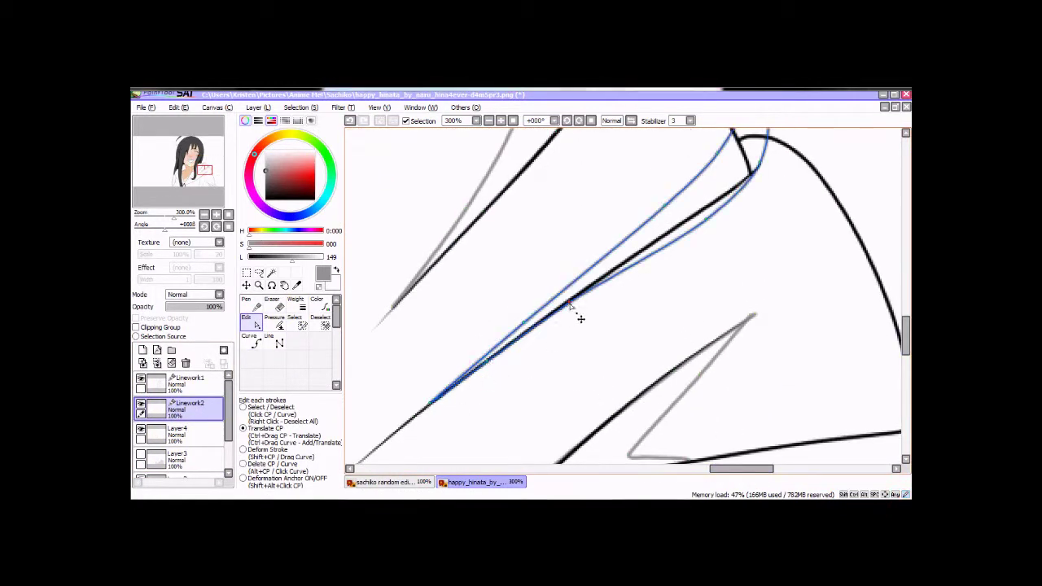
scroll(679, 239, "up", 3)
scroll(554, 388, "down", 5)
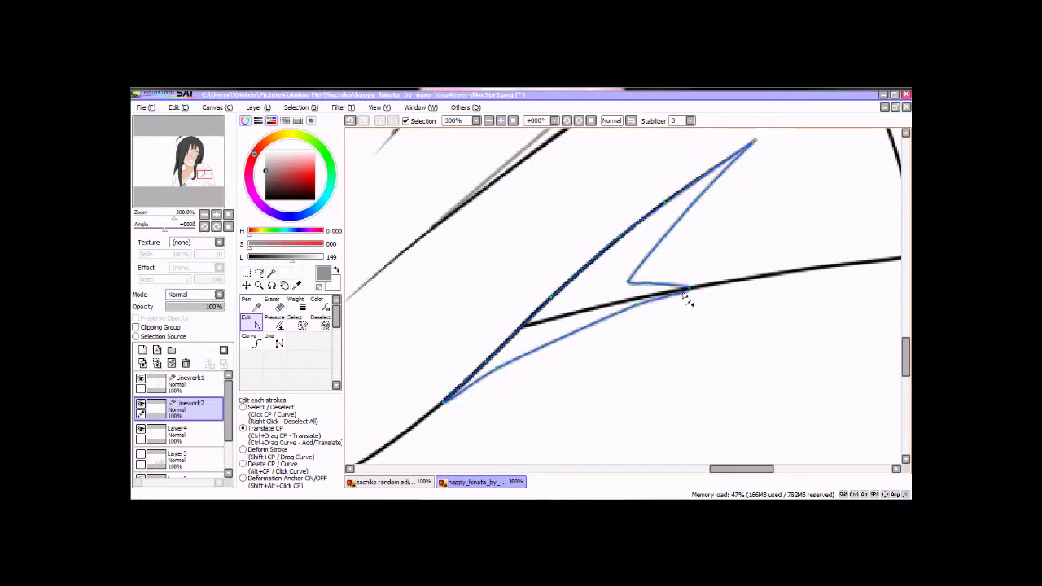
Fit the shadow outlines at the lower sleeve, the opposite sleeve and beside the long hair lock to the black lines.
scroll(569, 390, "down", 5)
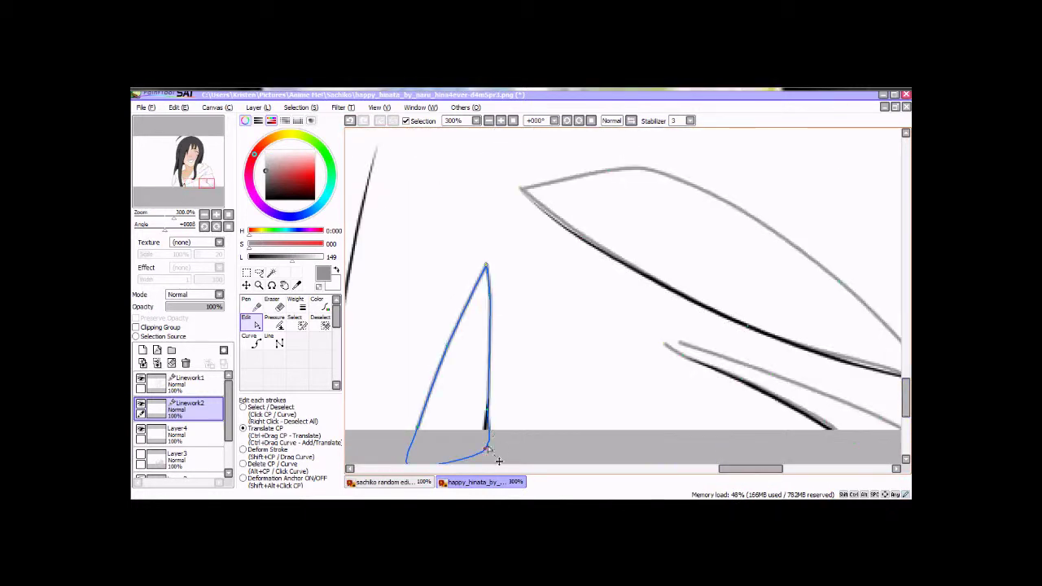
scroll(728, 454, "right", 3)
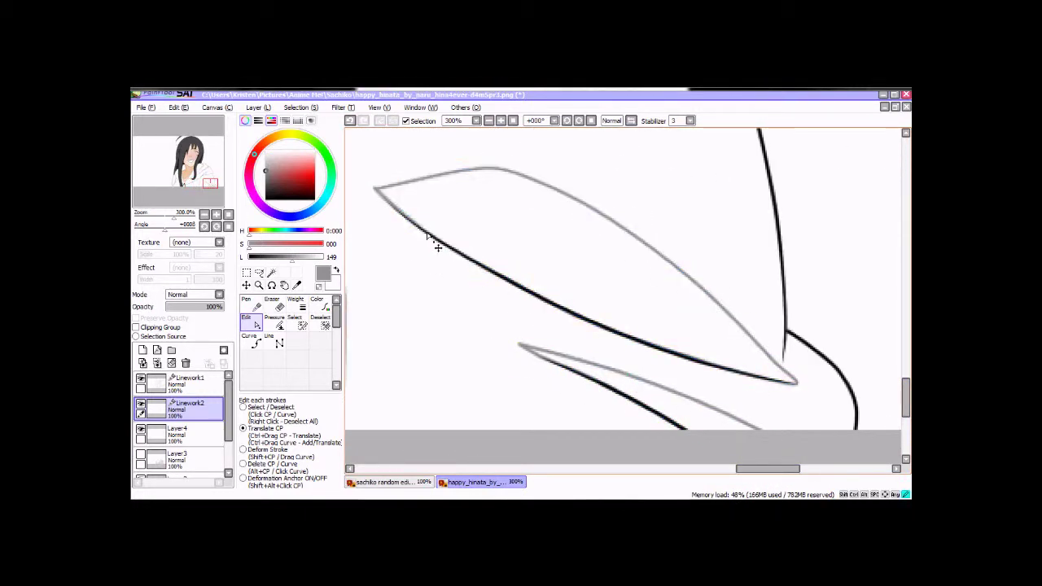
left_click_drag(905, 399, 903, 361)
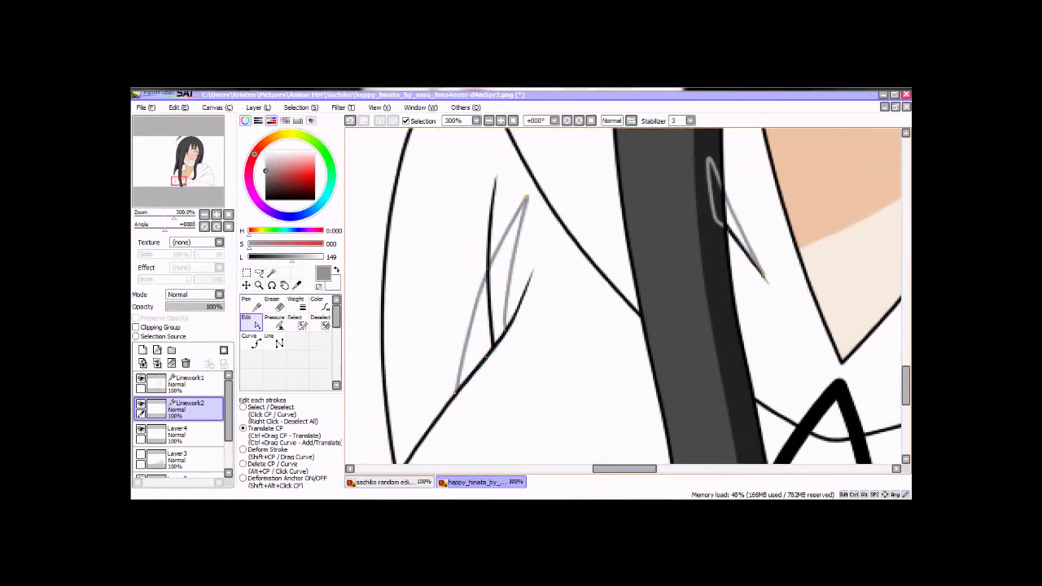
Select the insides of the hood and shoulder fold shadow outlines on Linework2 with the Magic Wand.
key("w")
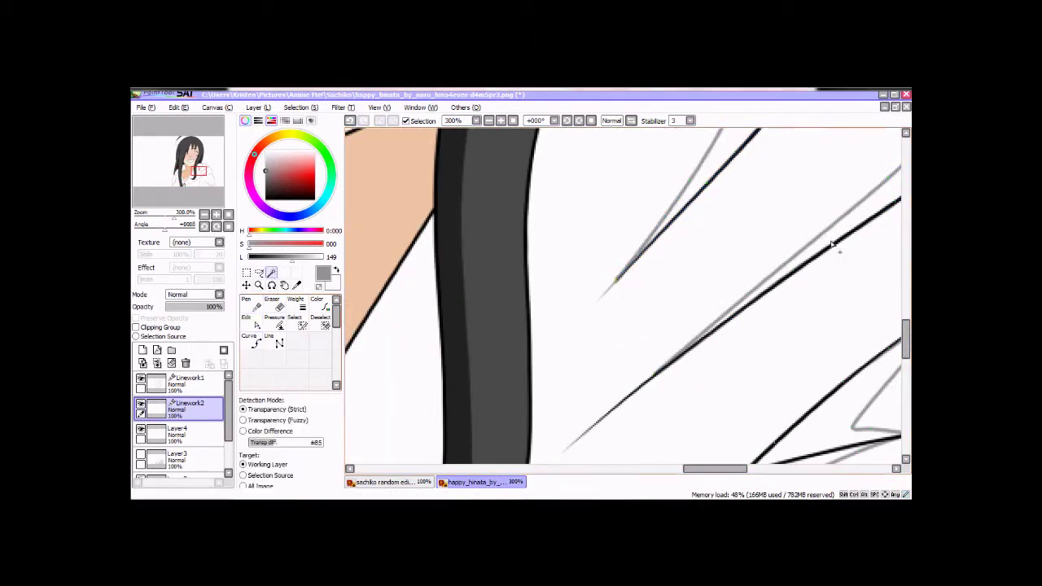
left_click(835, 254)
scroll(668, 437, "up", 3)
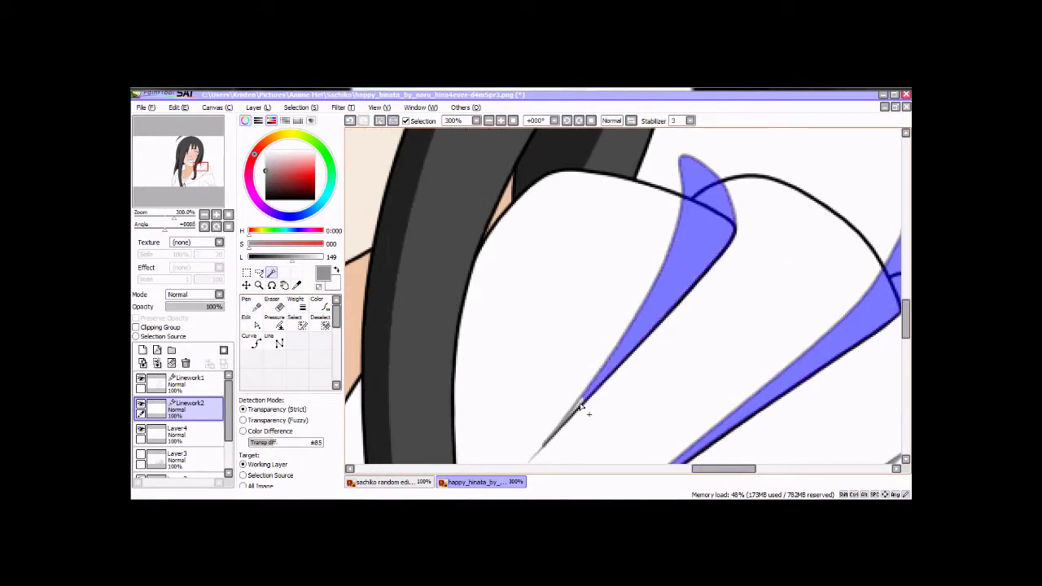
scroll(560, 440, "down", 3)
left_click(675, 226)
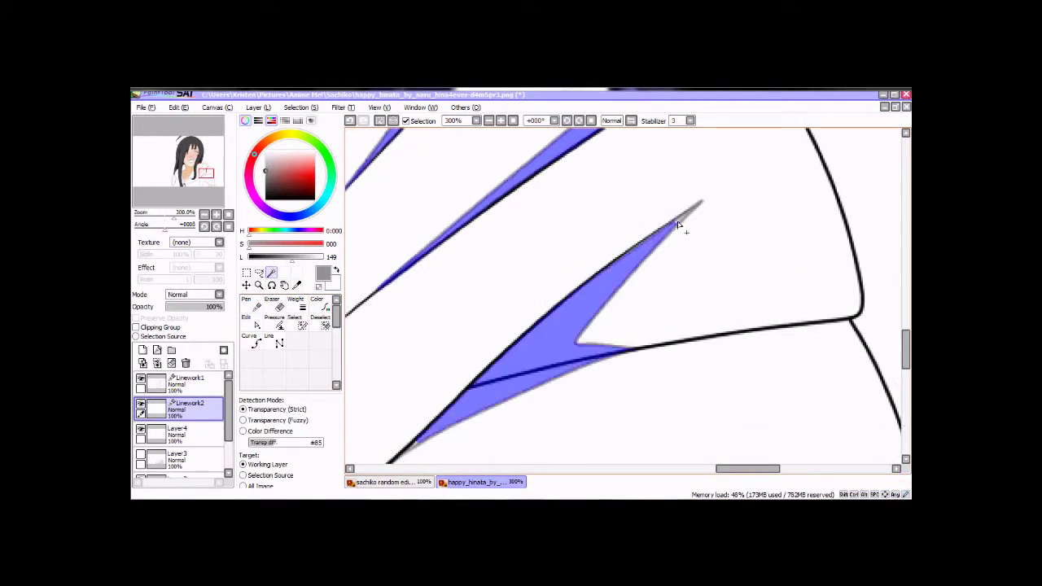
scroll(708, 350, "down", 2)
scroll(684, 325, "left", 3)
scroll(684, 327, "right", 3)
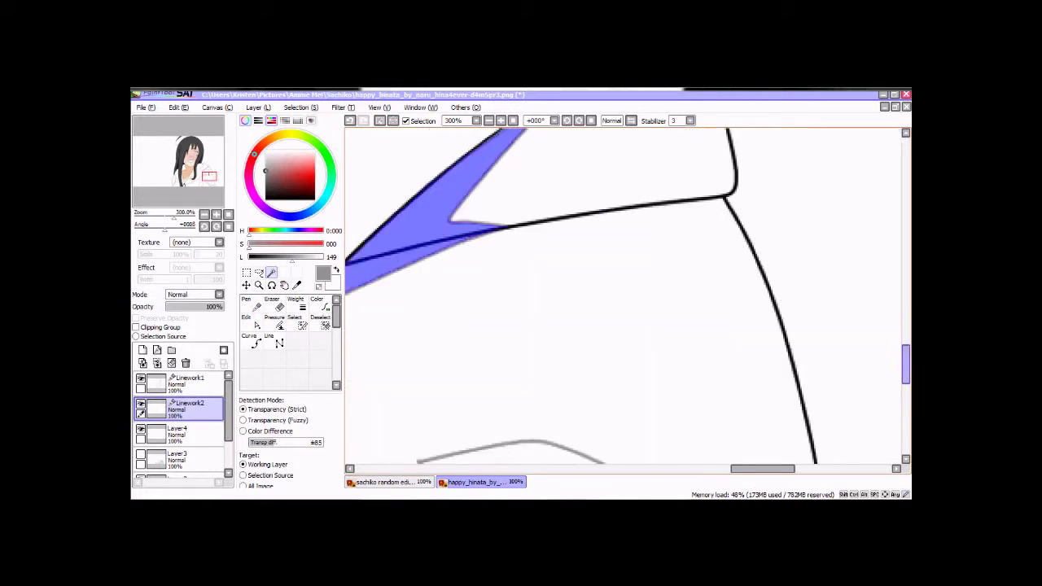
Add the insides of the lower sleeve, opposite sleeve, hair-lock side and inner collar shadow outlines to the selection.
scroll(691, 350, "down", 3)
left_click(581, 317)
left_click_drag(762, 472, 611, 470)
left_click(576, 240)
left_click_drag(906, 413, 906, 393)
left_click(855, 340)
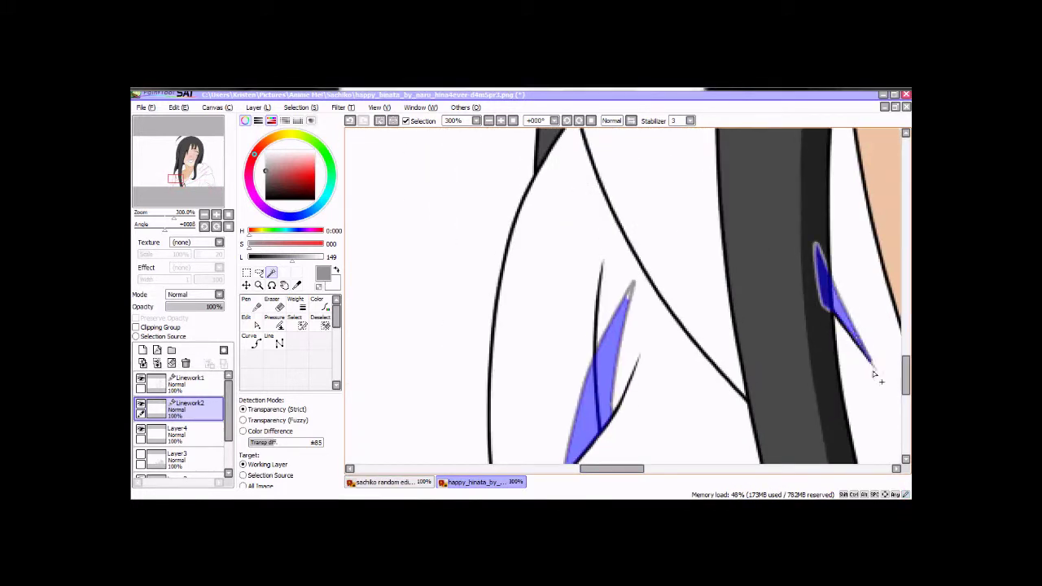
scroll(816, 341, "up", 5)
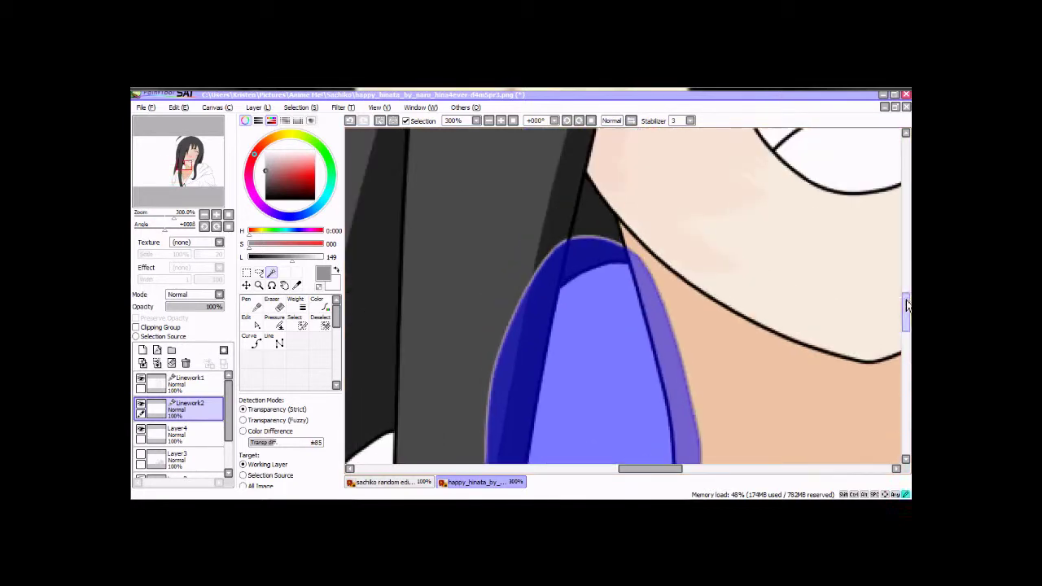
Fill the selected hoodie shadow areas with dark grey on Layer4, trim them to the hoodie and merge the colour layers.
key("minus")
left_click(141, 456)
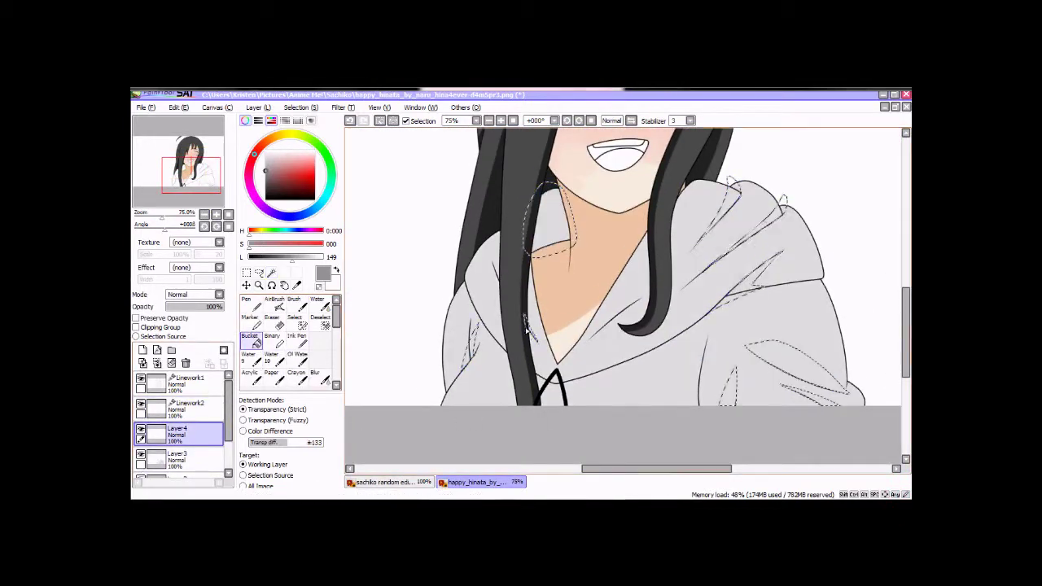
left_click(204, 443)
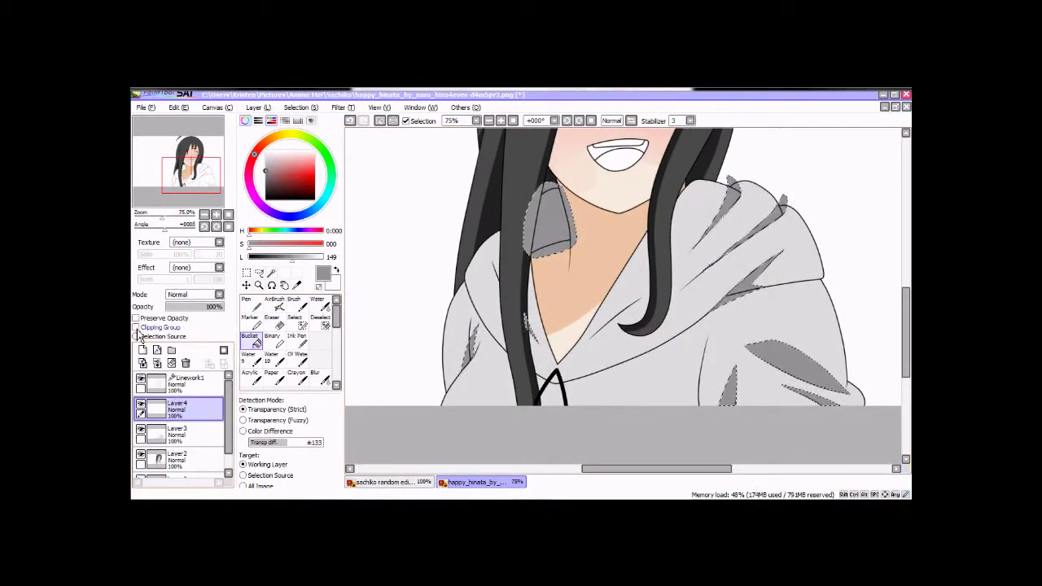
key("alt+Tab")
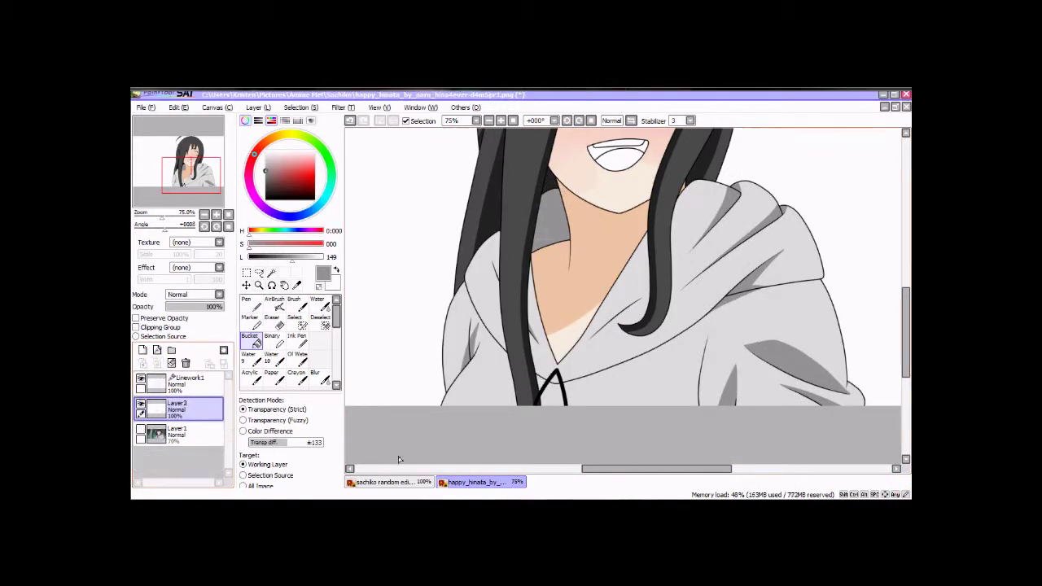
Select the upper teeth inside the mouth outline and paint them white on Layer2 with the Pen.
left_click_drag(906, 363, 910, 334)
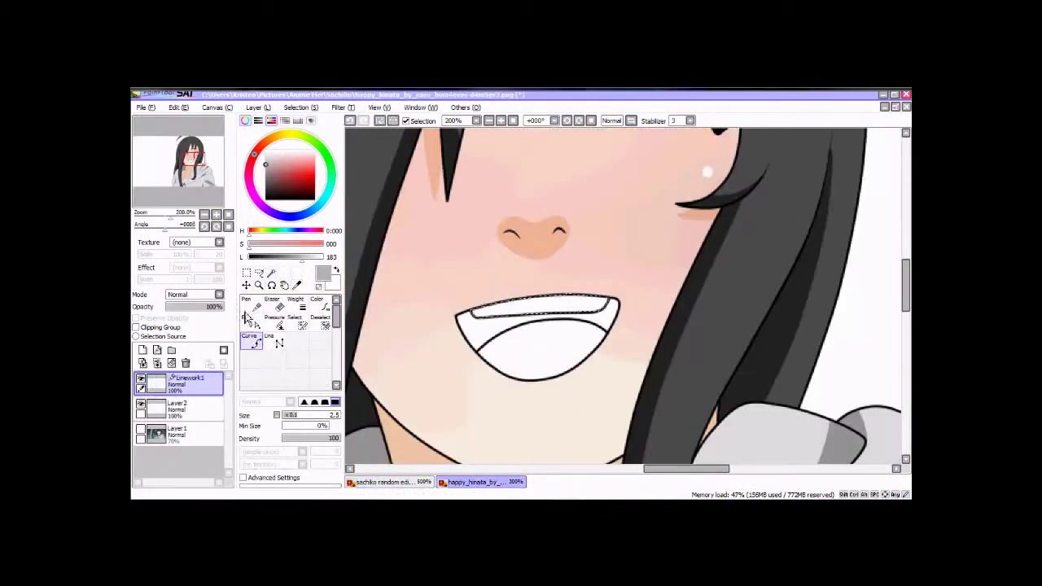
left_click(188, 407)
left_click(247, 303)
left_click_drag(480, 311, 586, 305)
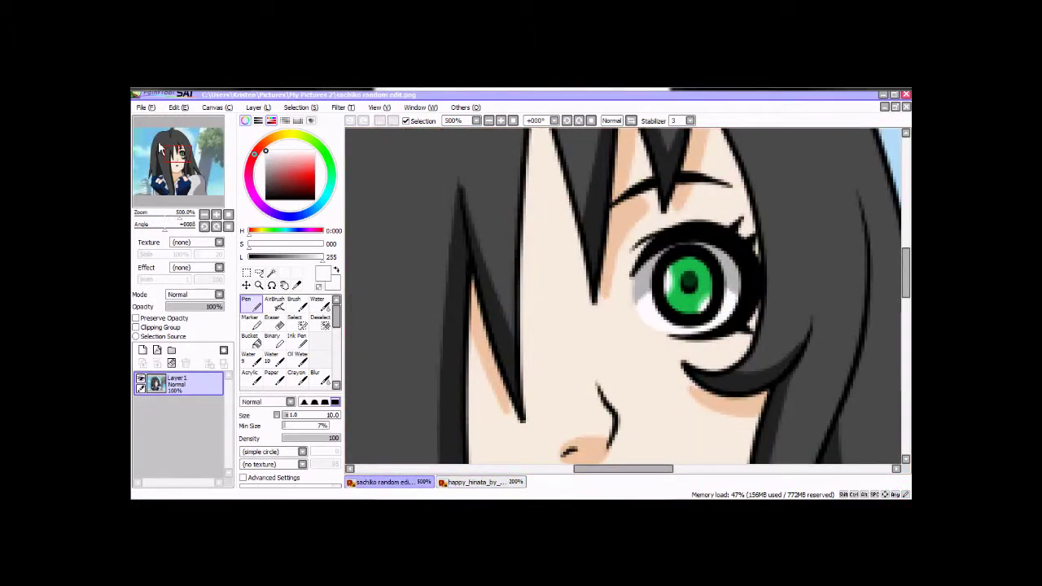
Open Akari 2.bmp as a colour reference and pick a dusky pink for the tongue.
key("ctrl+o")
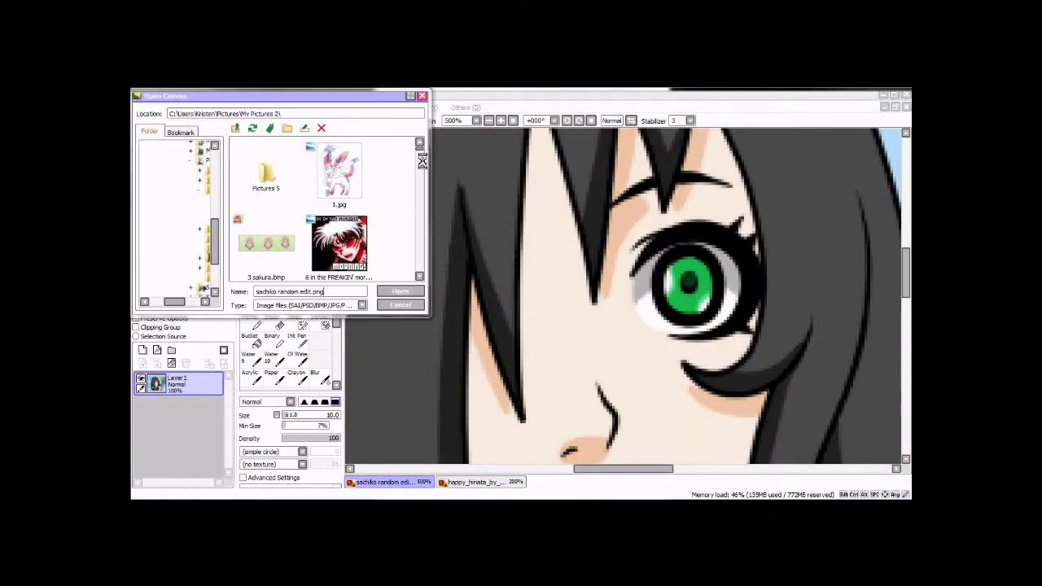
left_click(187, 257)
left_click(341, 255)
left_click(400, 291)
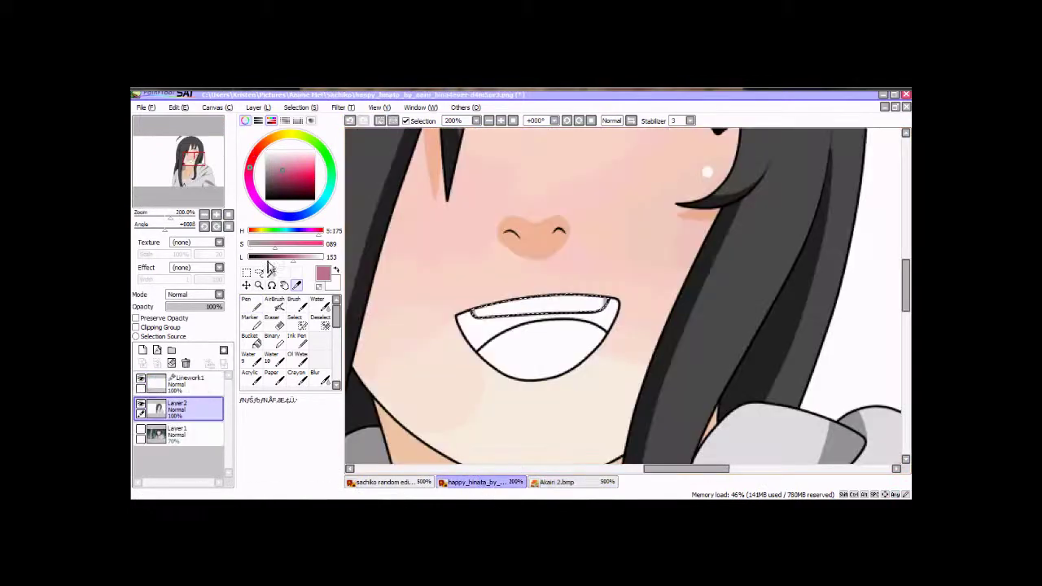
Select the tongue with the Magic Wand on Linework1 and fill it with the dusky pink on Layer2.
left_click(271, 272)
left_click(187, 383)
left_click(538, 350)
left_click(187, 407)
left_click_drag(489, 345, 586, 346)
Select the mouth interior between teeth and tongue on Linework1 and fill it with dark maroon on Layer2.
left_click(187, 383)
left_click(271, 272)
left_click(537, 322)
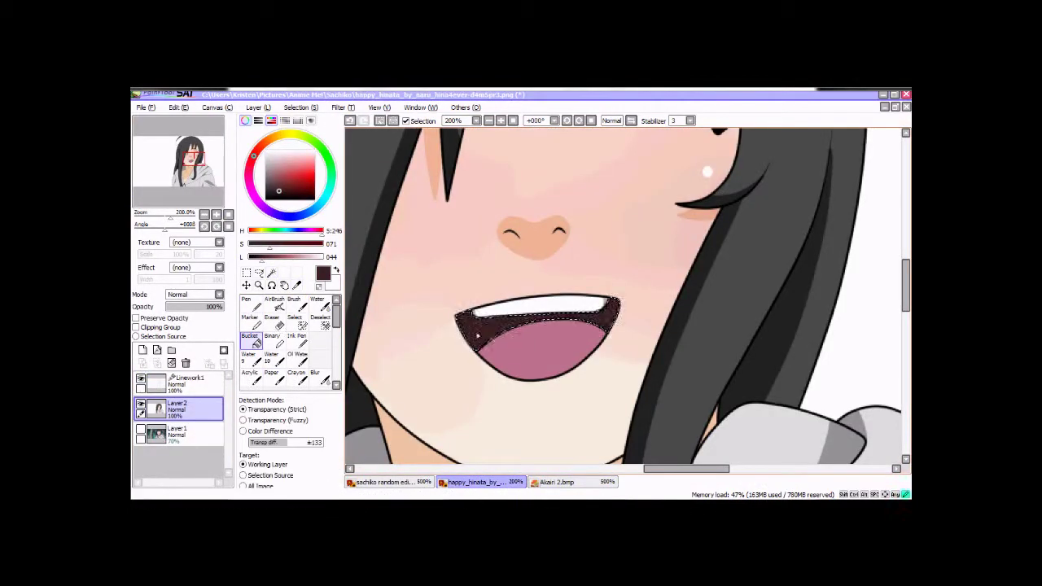
Show the reference picture on Layer1 as the forest background behind the coloured character.
left_click(206, 218)
left_click(206, 218)
left_click(140, 433)
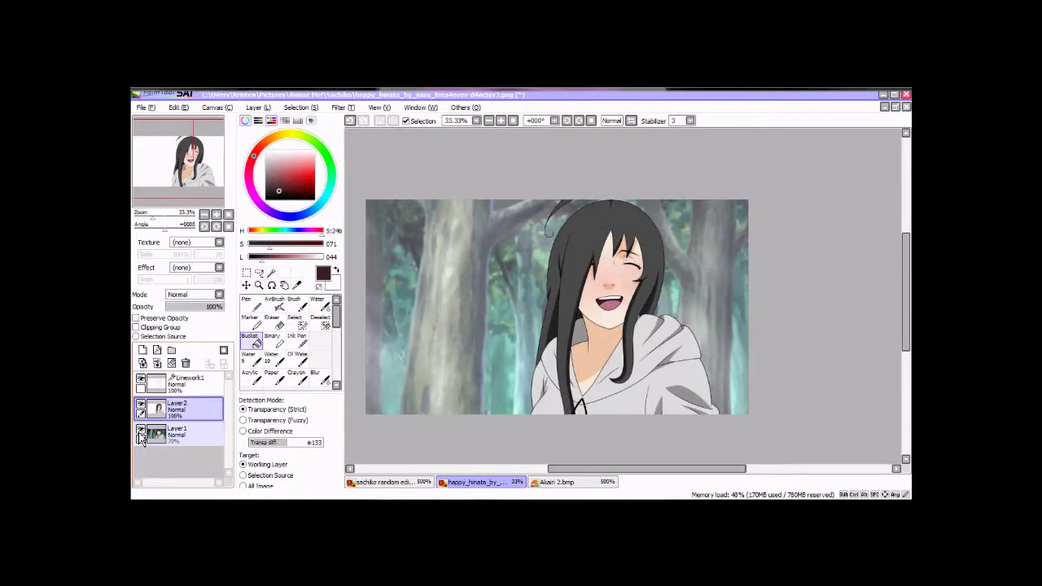